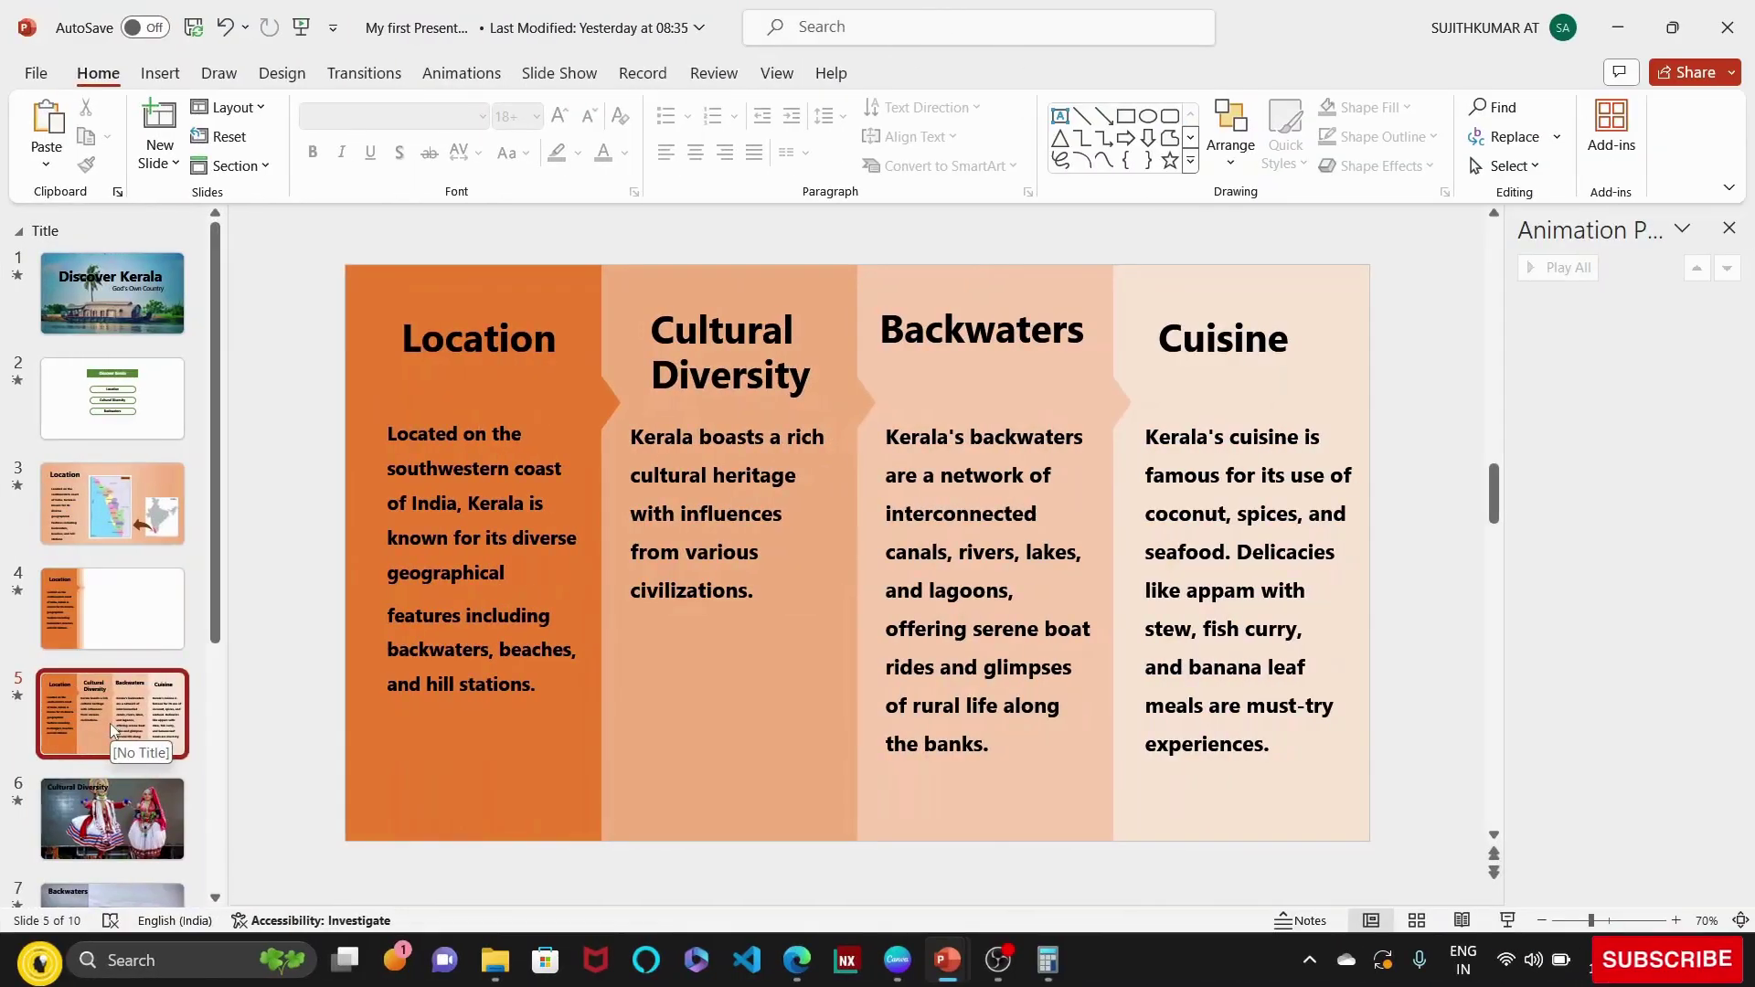
# Add a blank slide after slide 5 with a full-height rectangle 8.47 cm wide.
pyautogui.rightClick(110, 722)
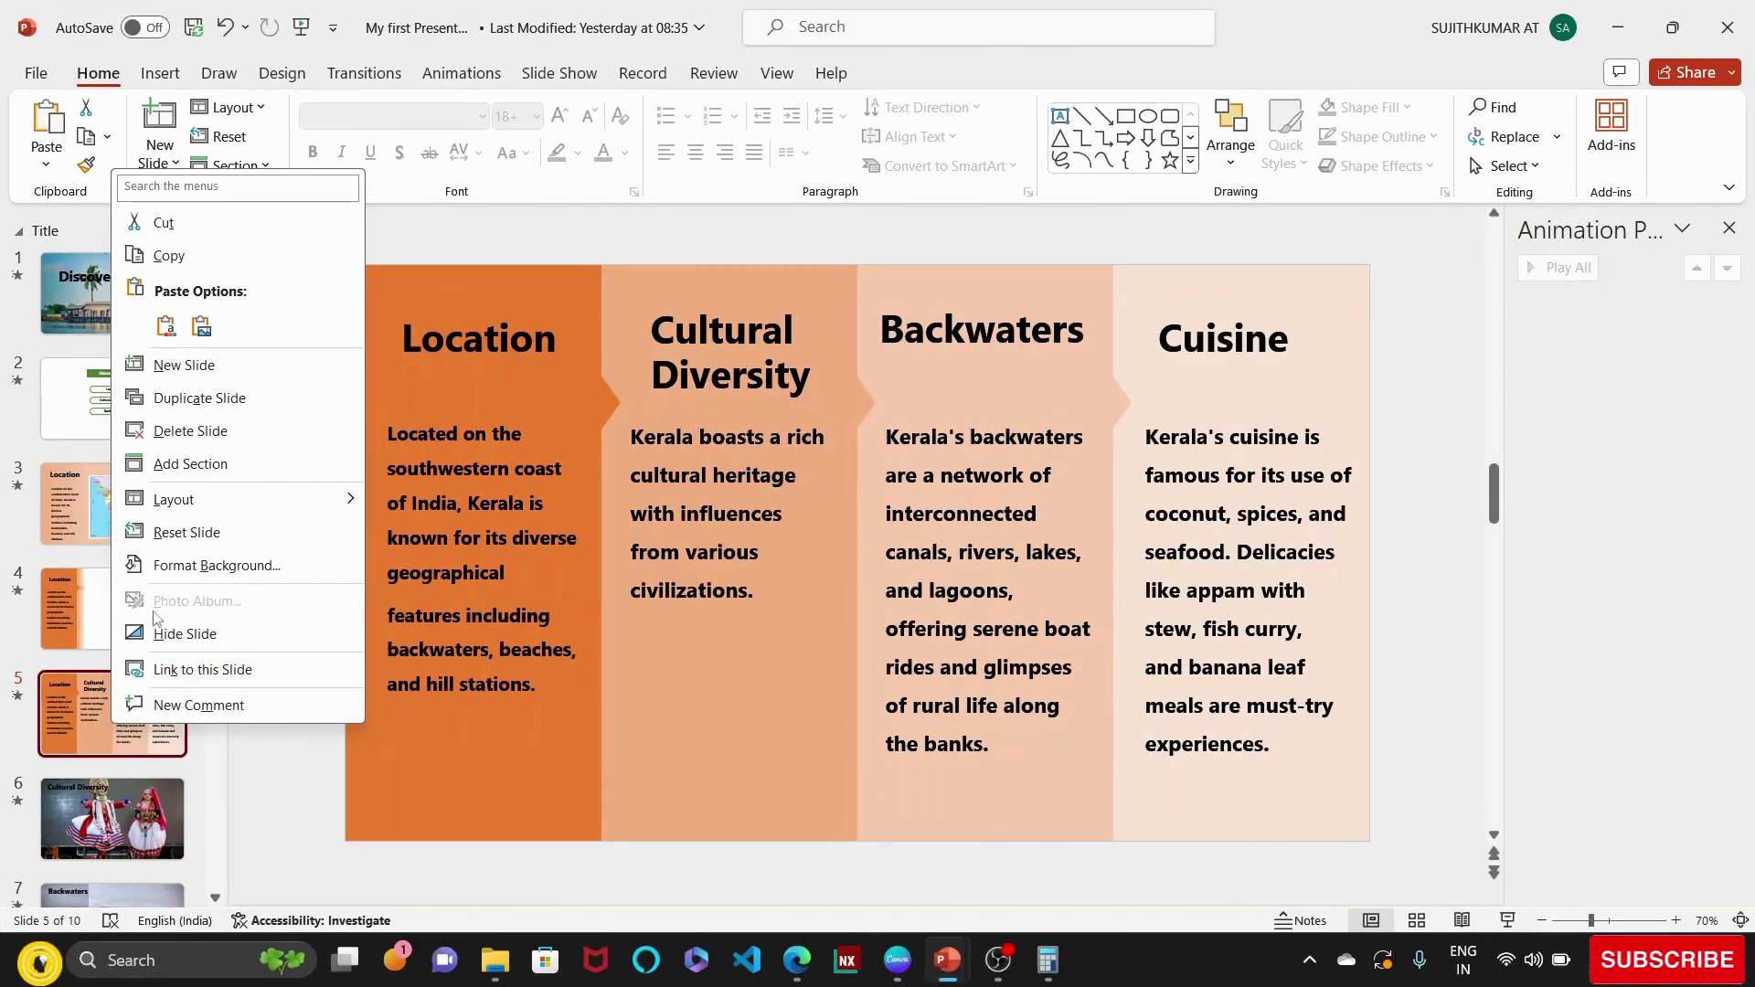
pyautogui.click(211, 366)
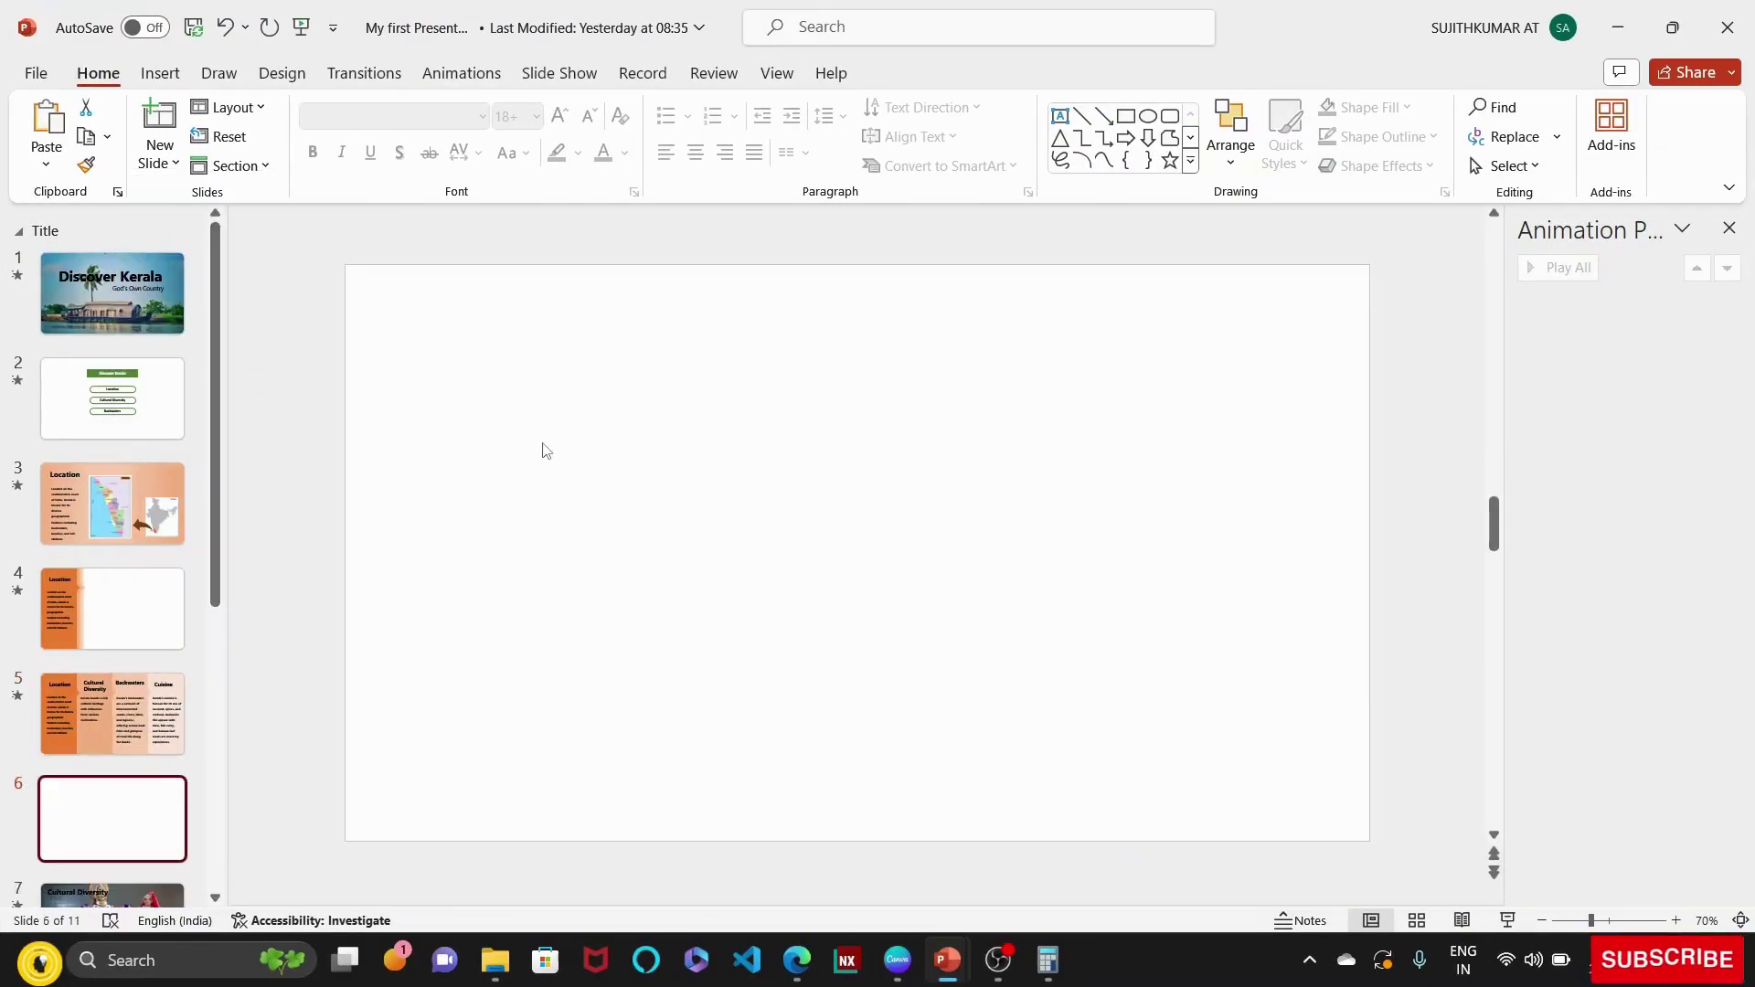
pyautogui.click(1126, 116)
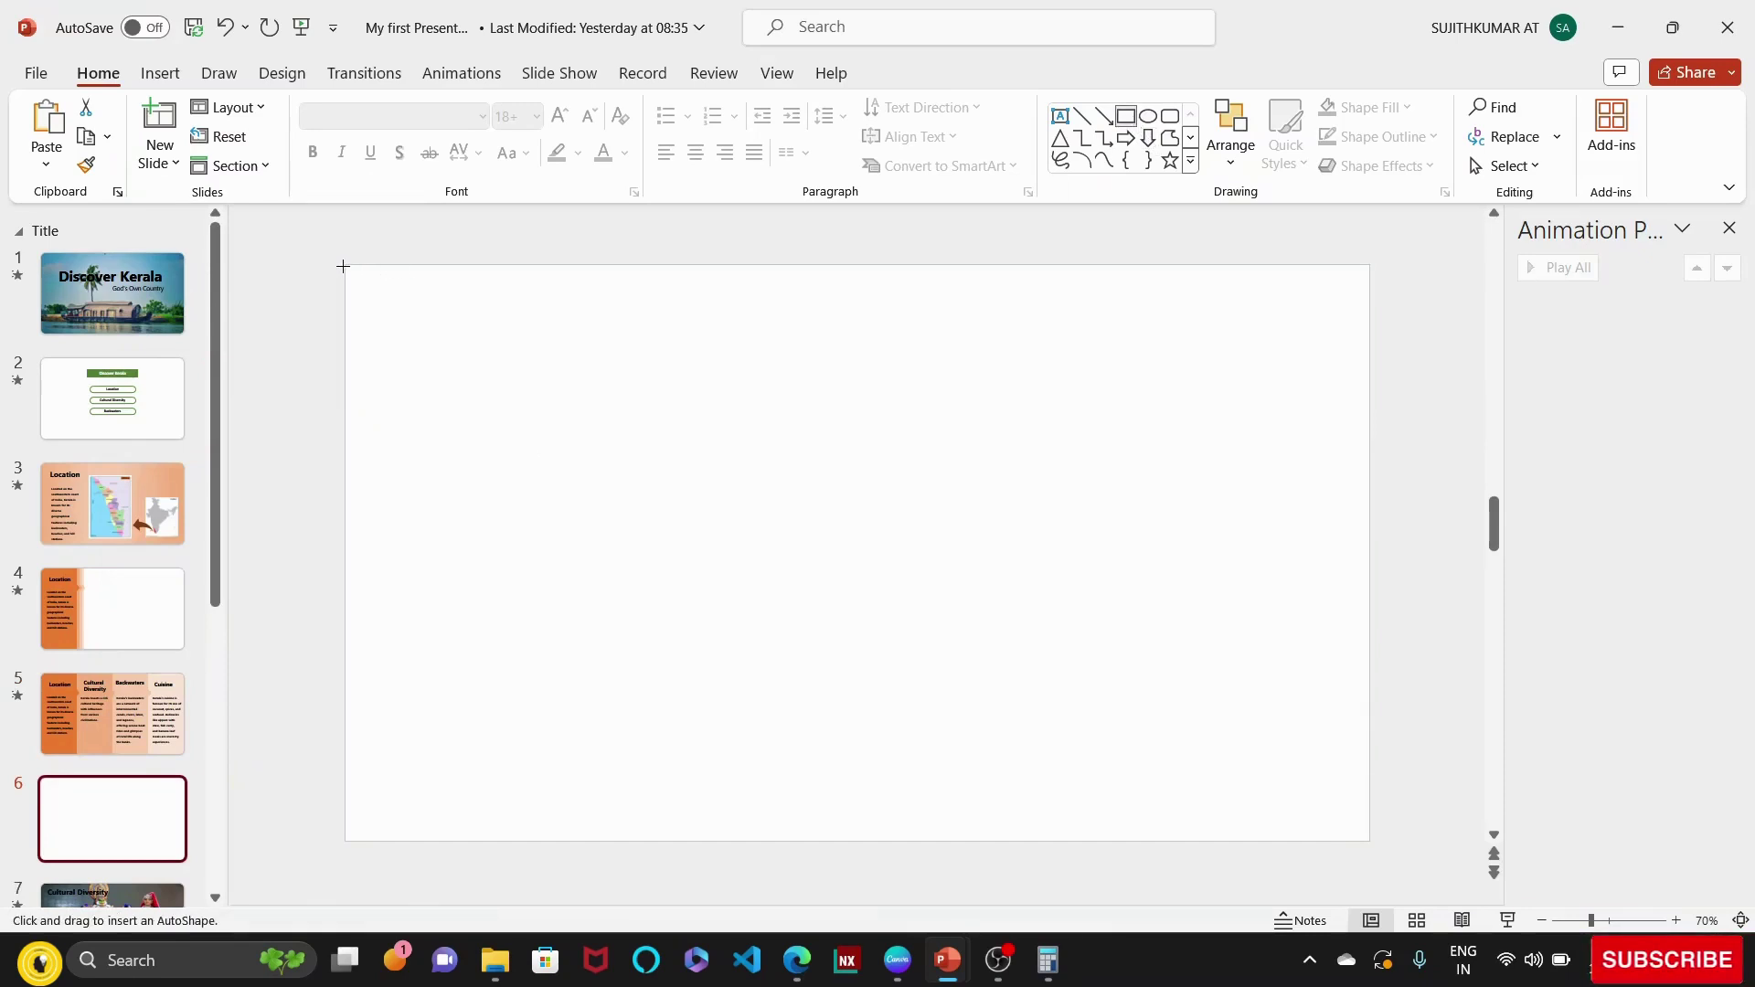
pyautogui.moveTo(344, 265); pyautogui.dragTo(590, 841)
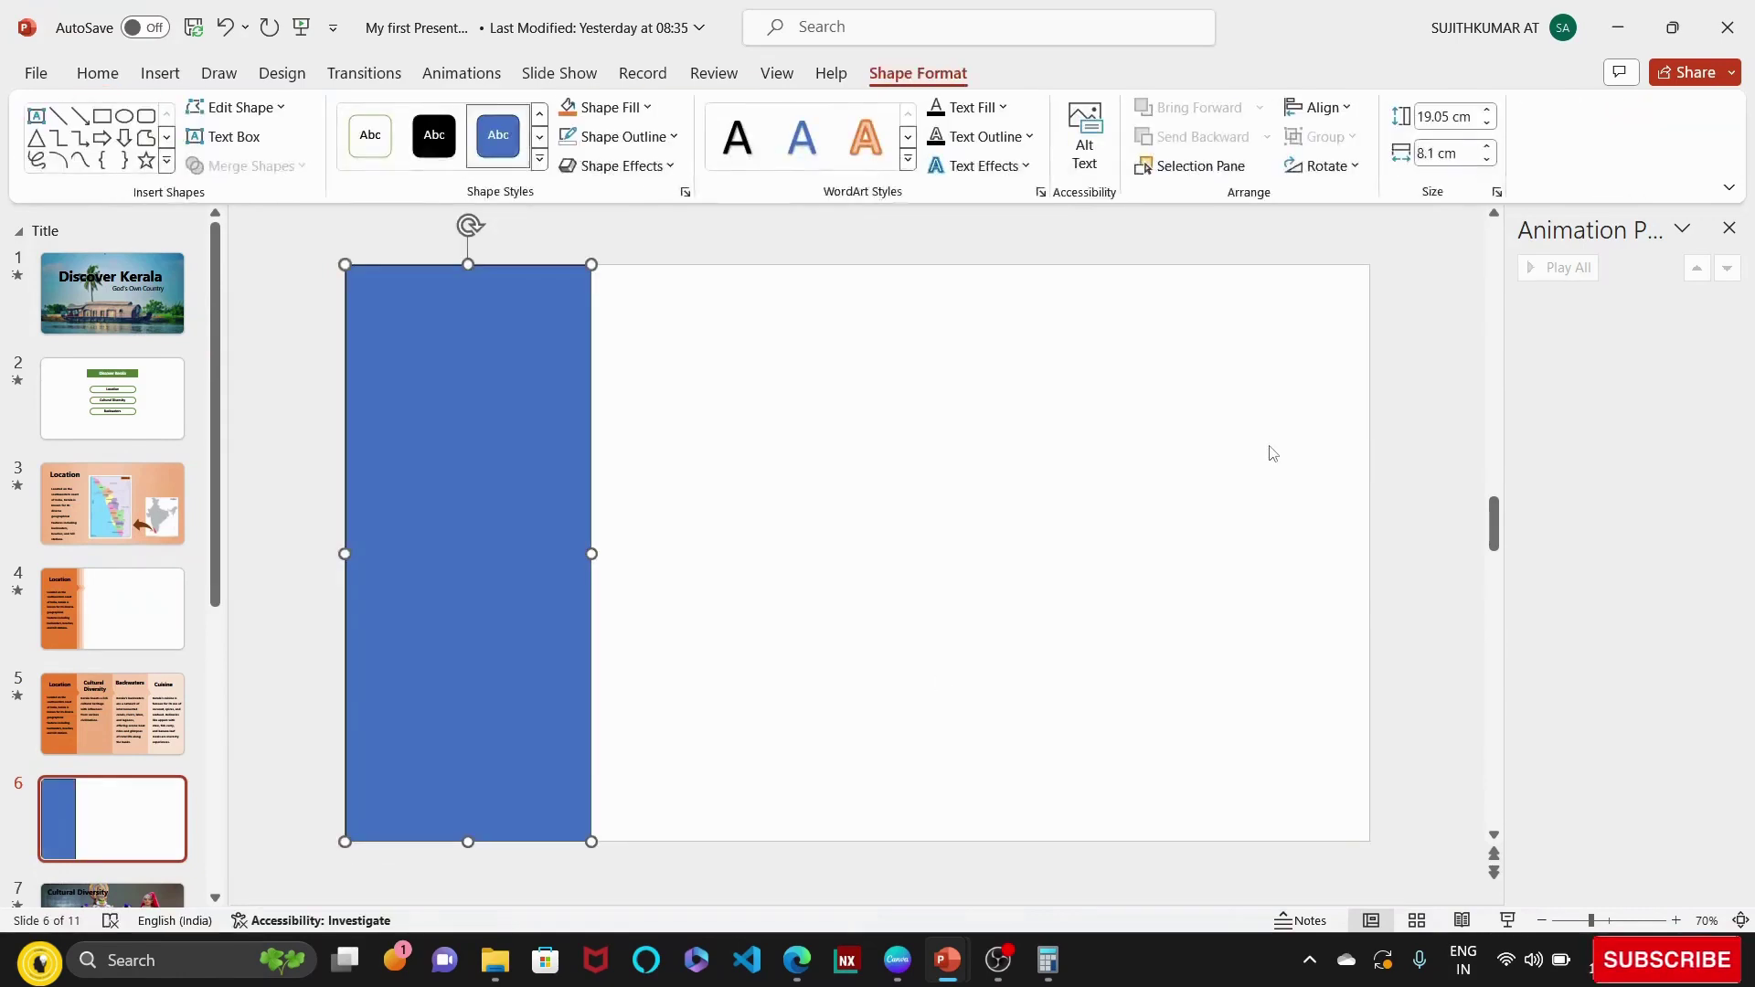
pyautogui.click(1433, 154)
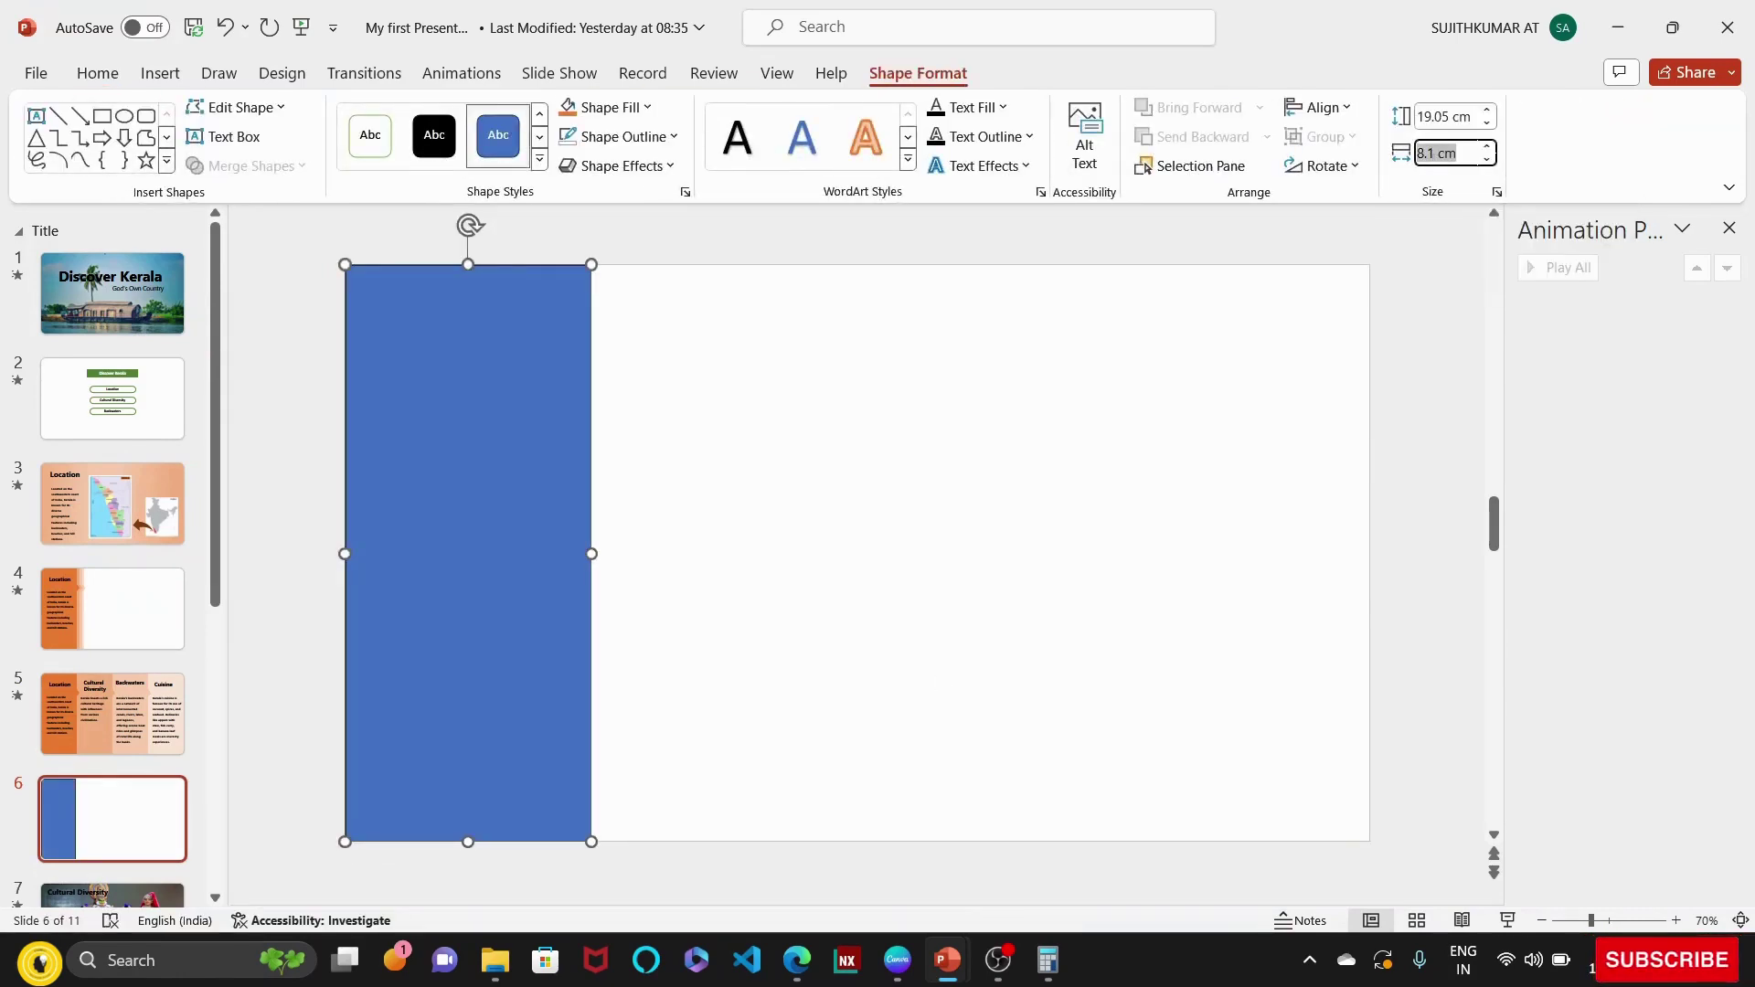
pyautogui.press('BackSpace')
pyautogui.write('47')
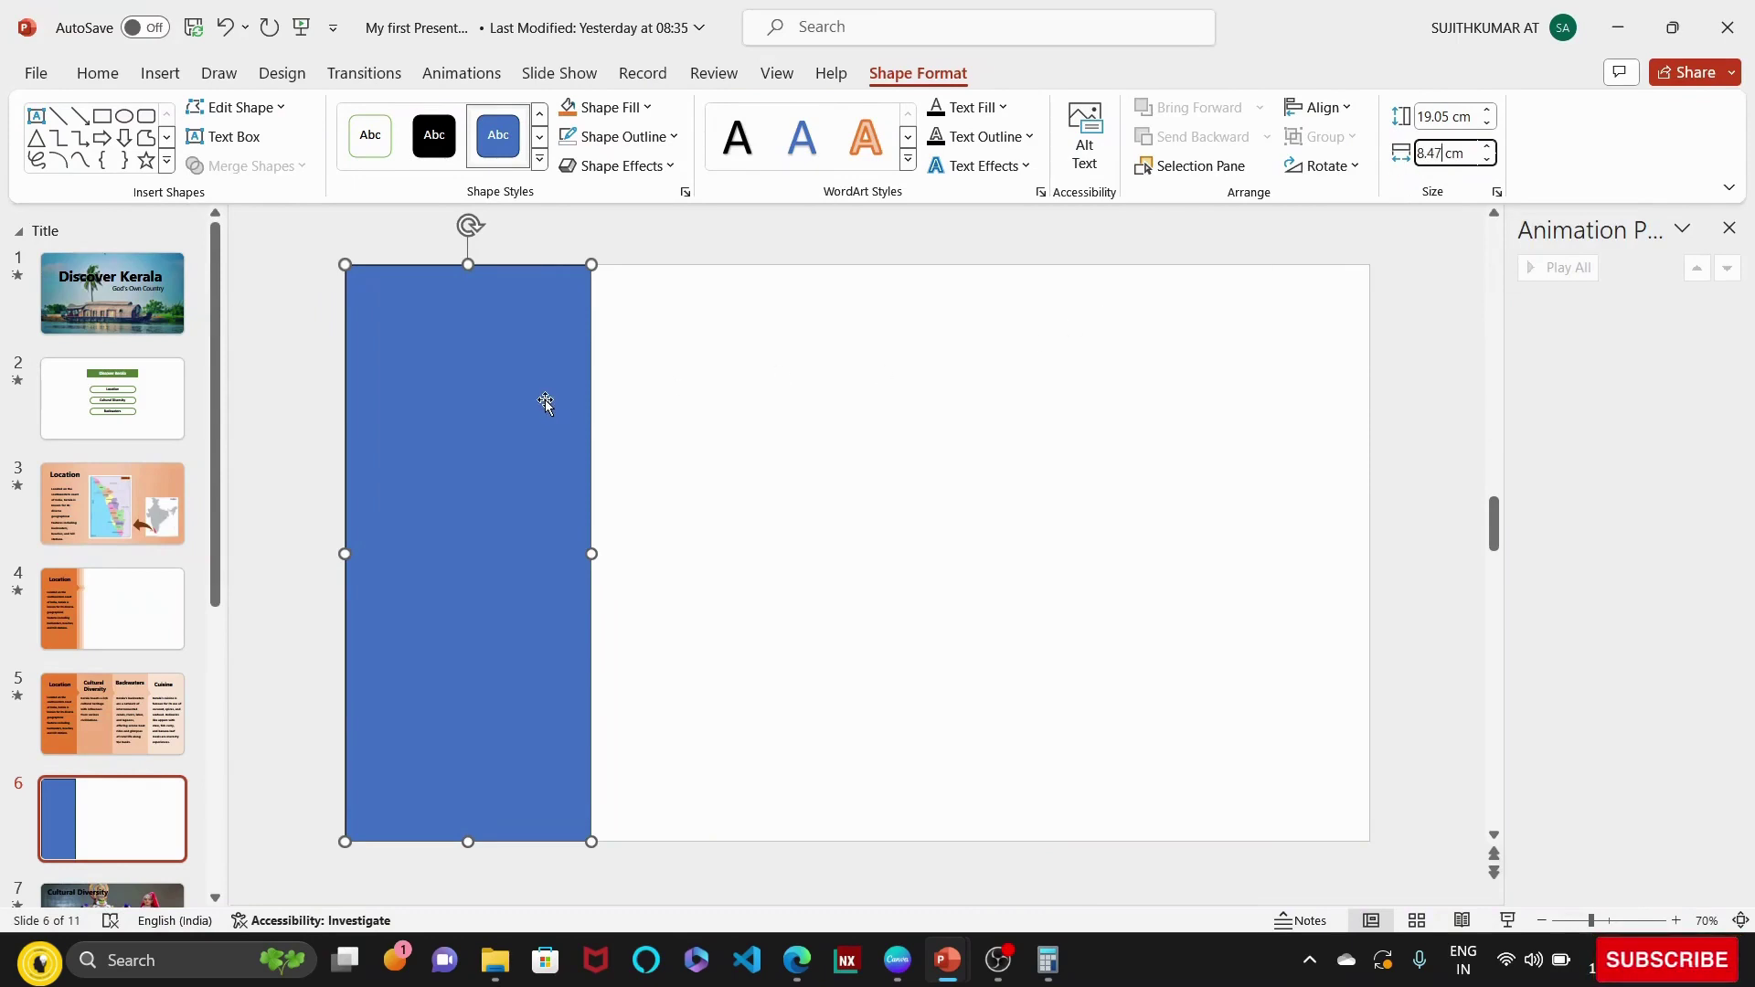
pyautogui.press('Return')
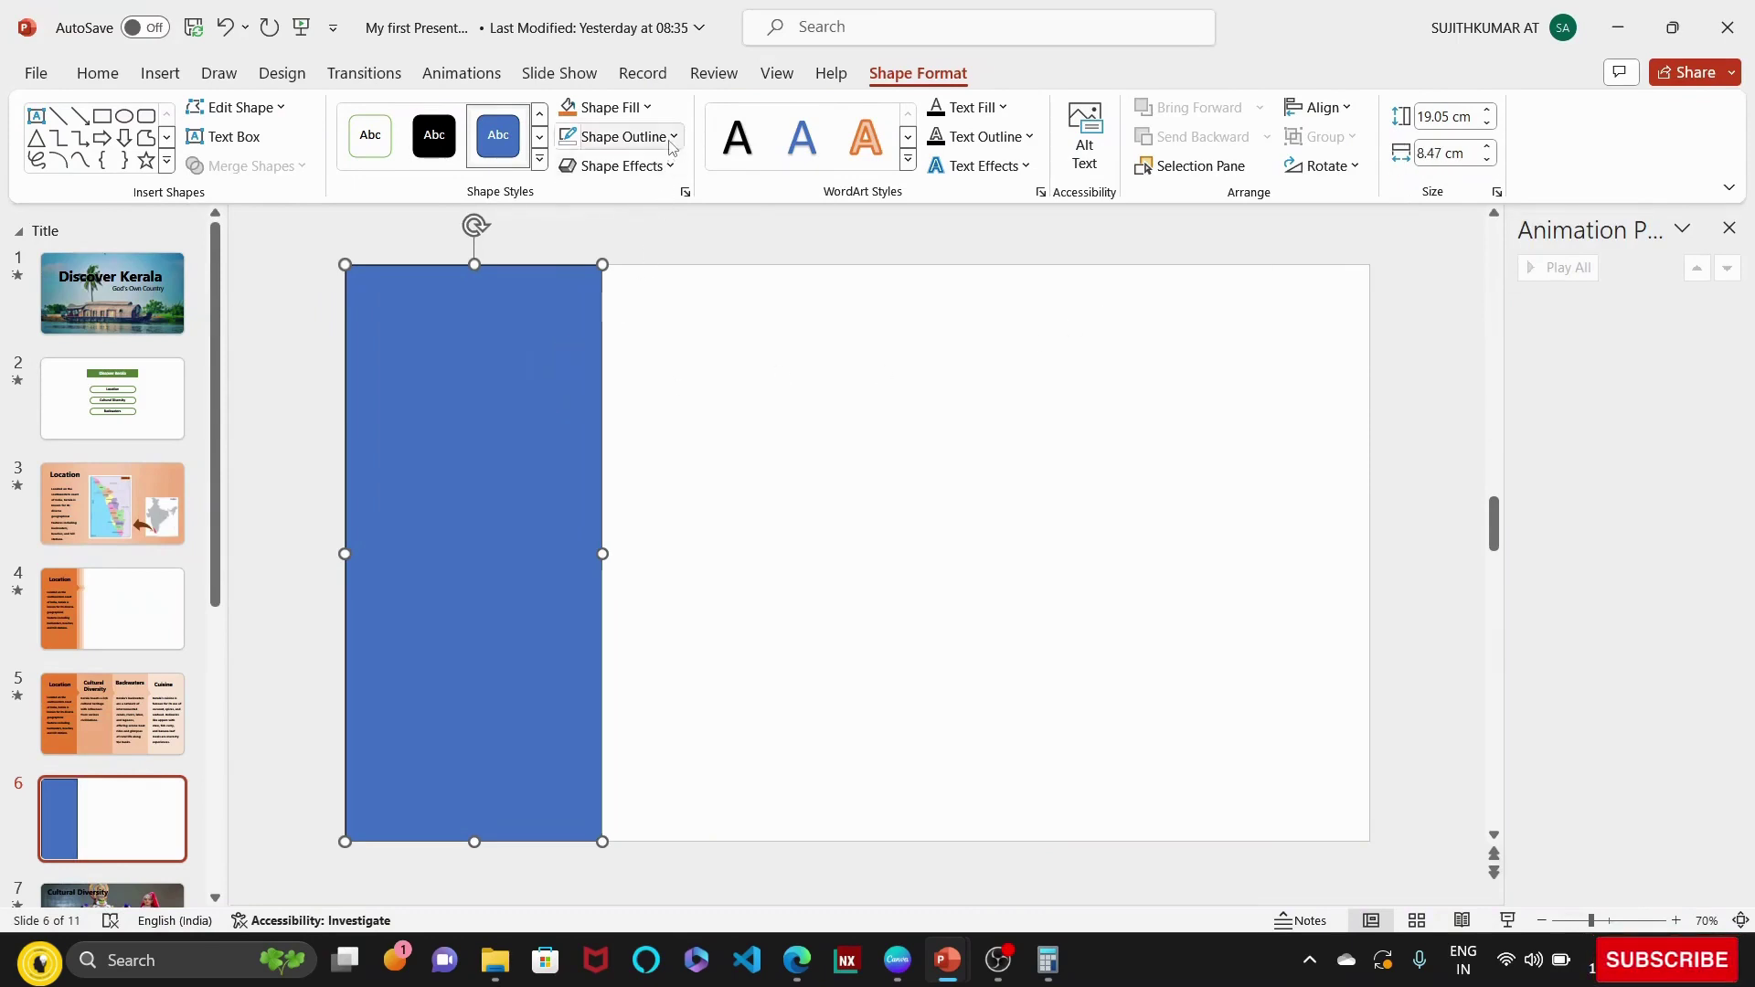
# Remove the rectangle's outline, fill it orange, and duplicate it with Ctrl+D.
pyautogui.click(673, 138)
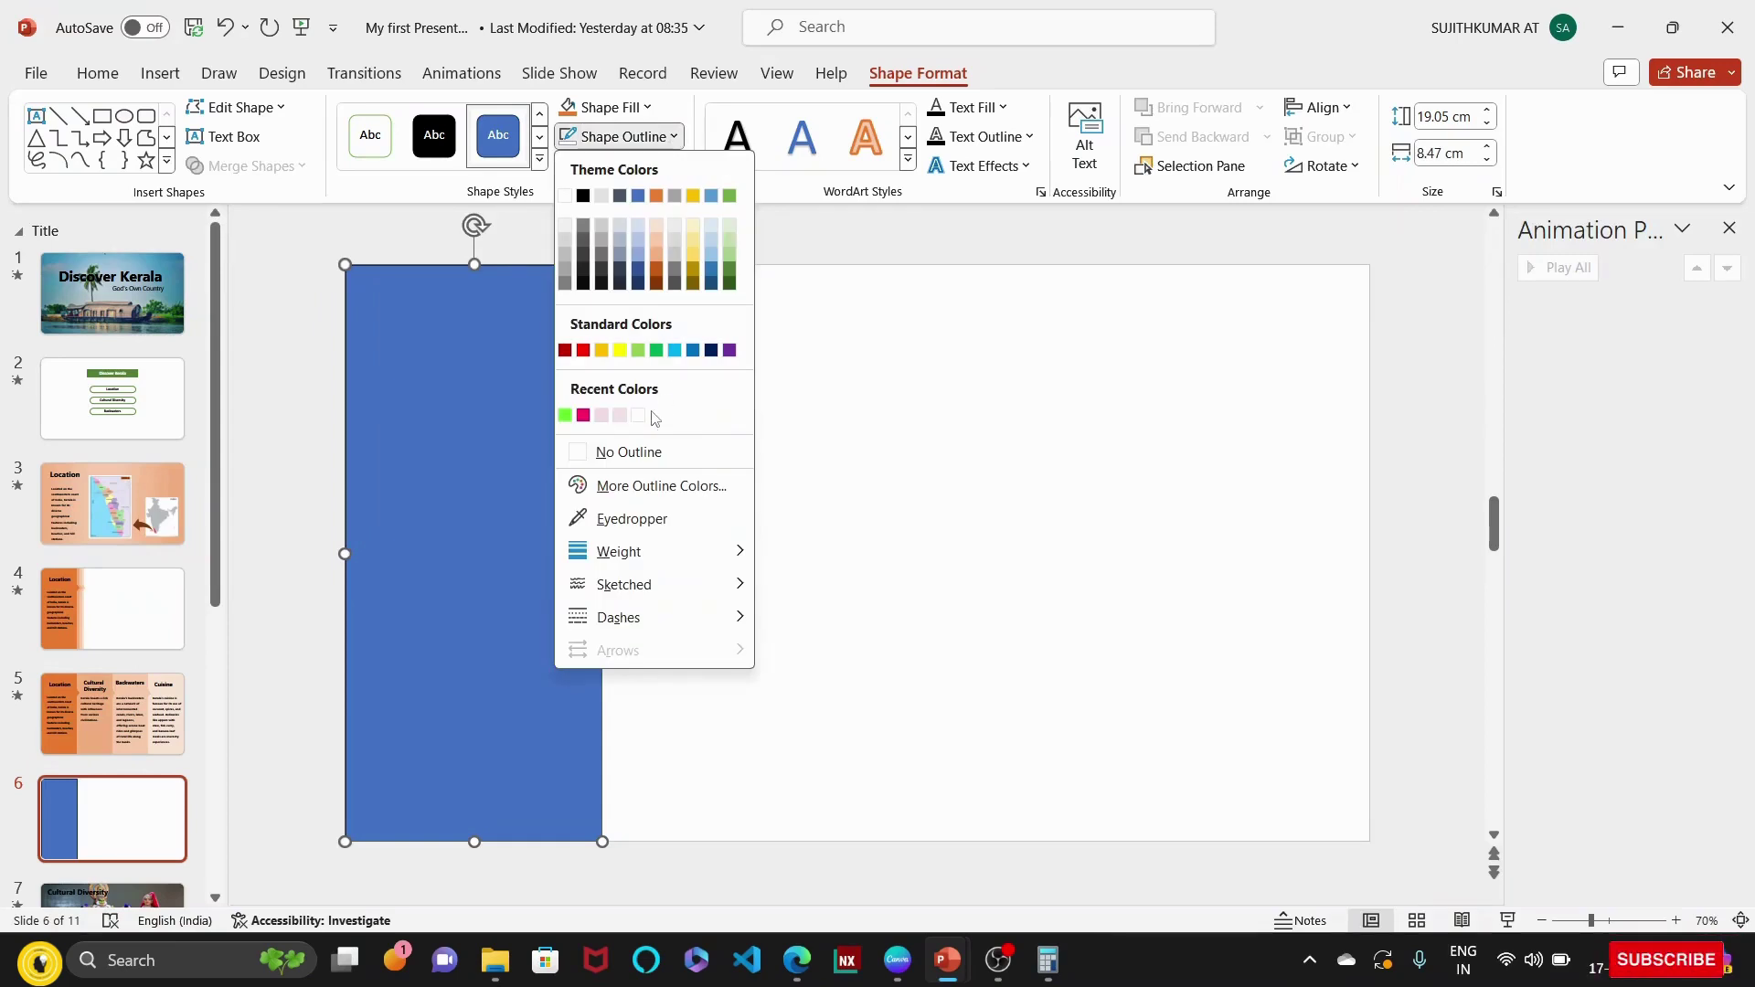
pyautogui.click(624, 452)
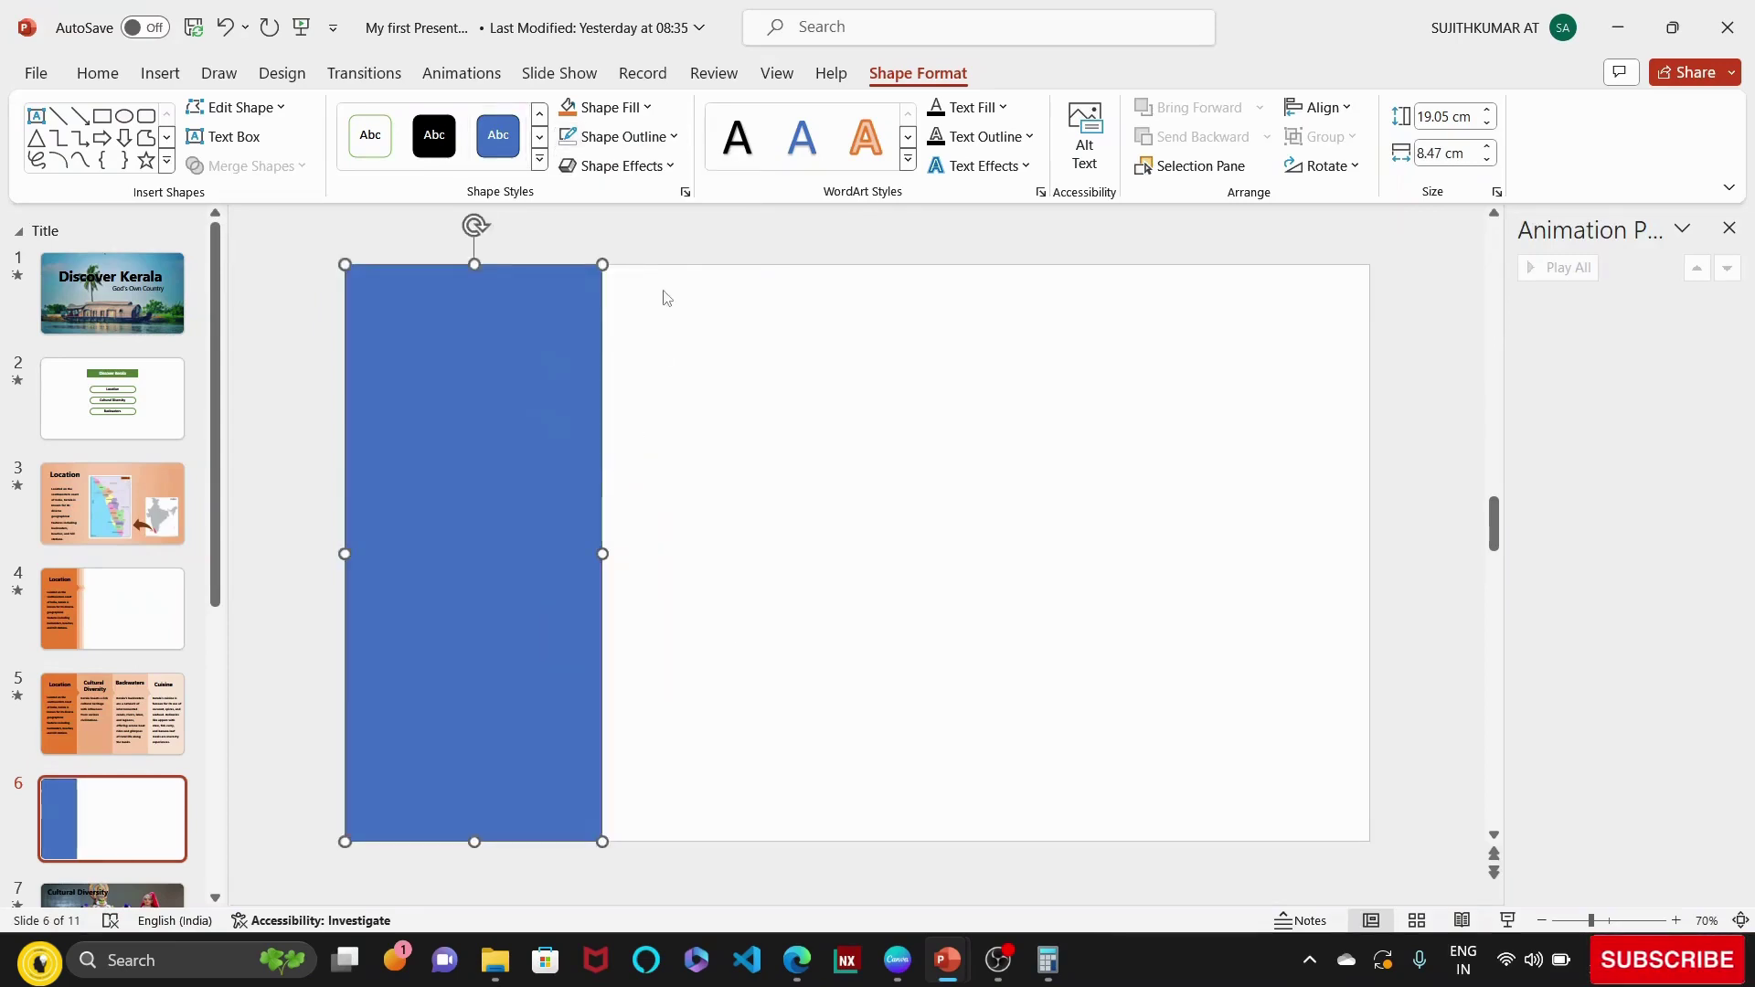
pyautogui.click(648, 108)
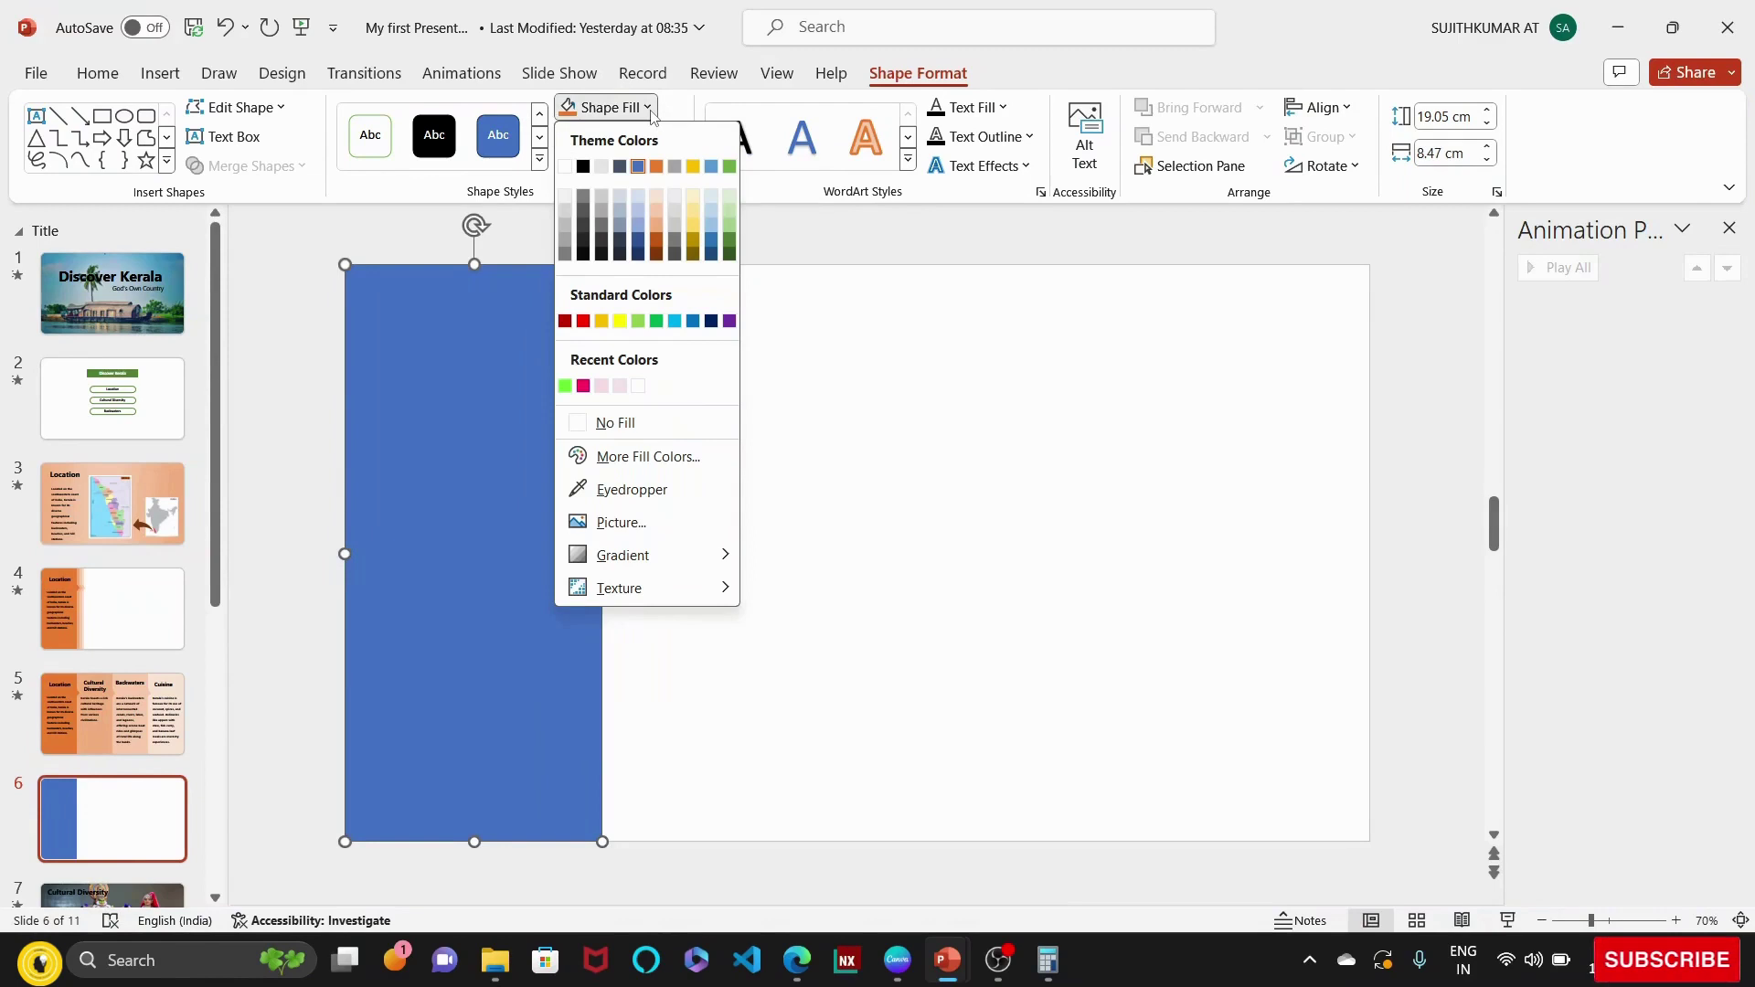
pyautogui.click(657, 167)
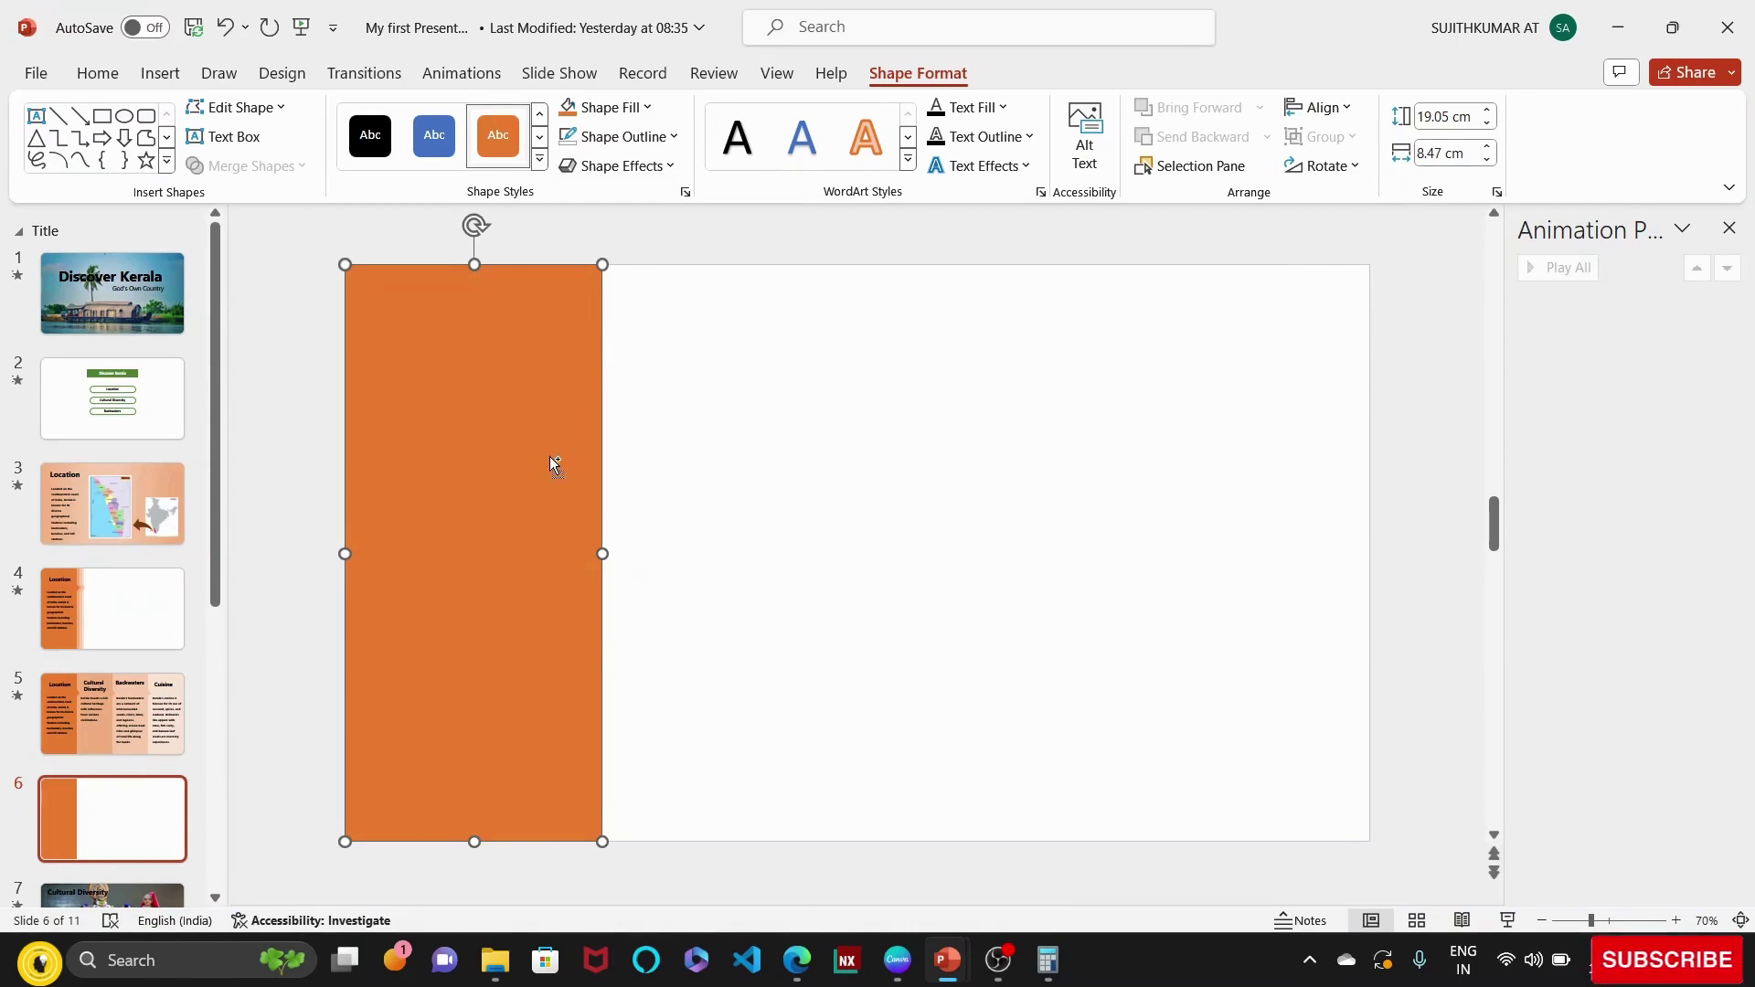
pyautogui.hotkey('ctrl', 'd')
pyautogui.hotkey('ctrl', 'd')
pyautogui.hotkey('ctrl', 'd')
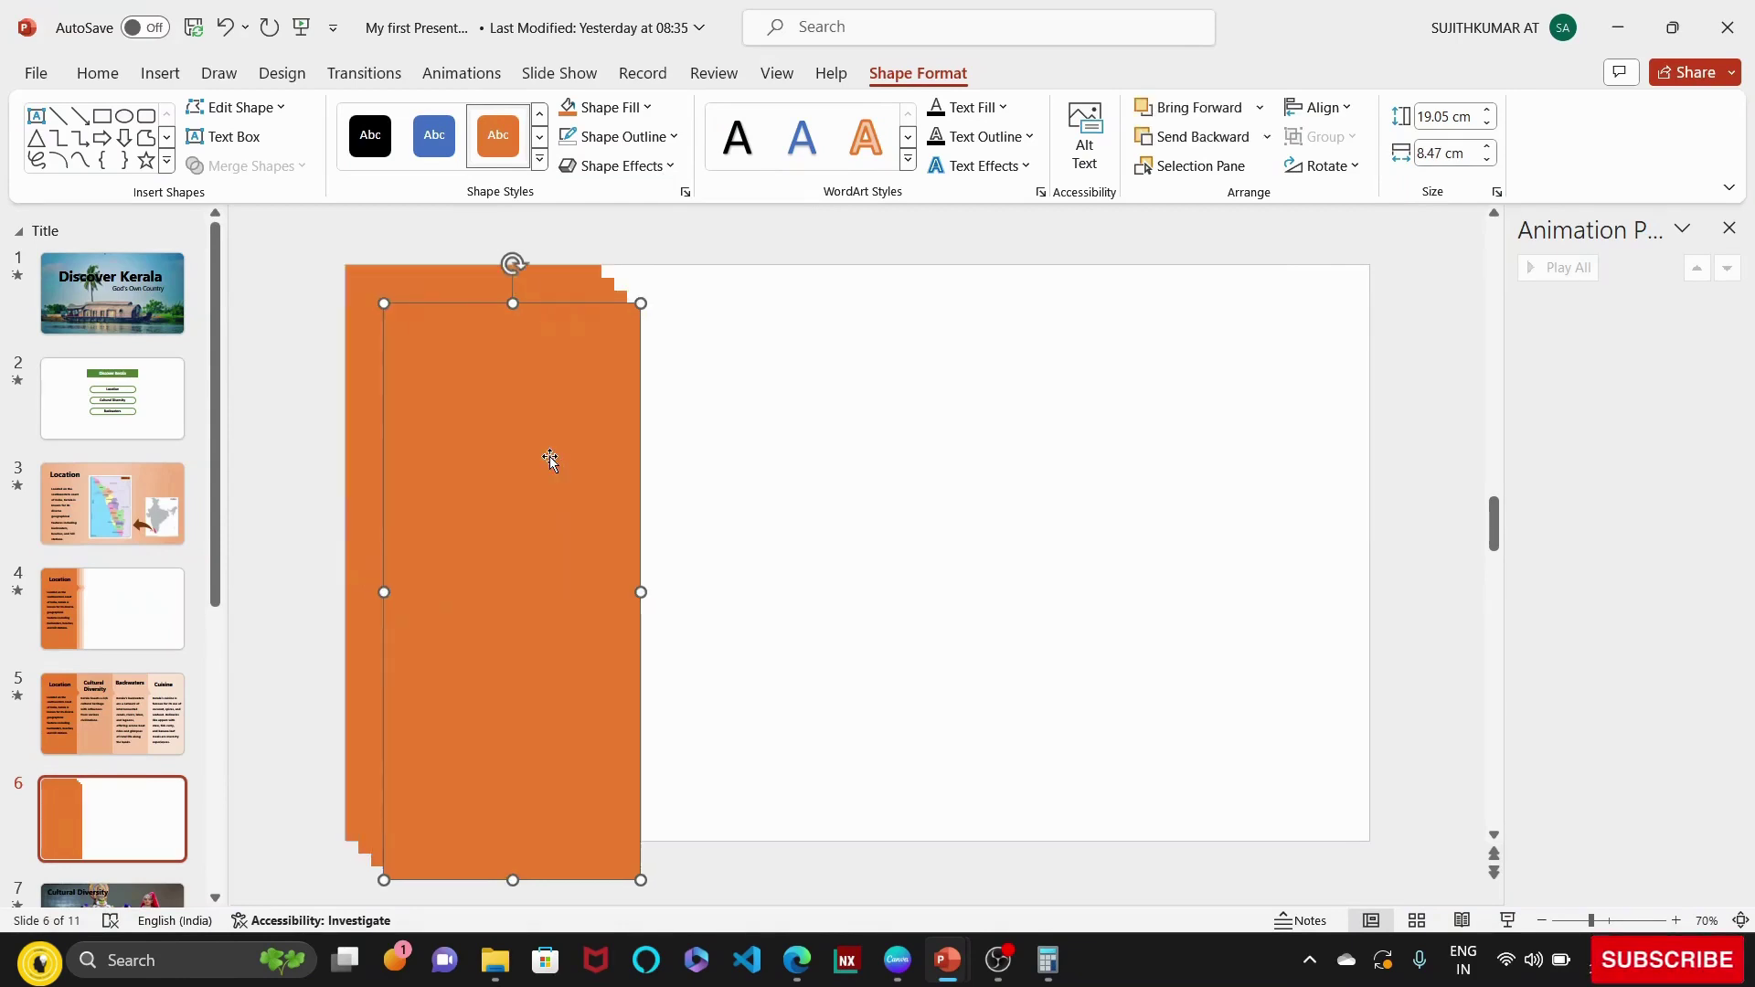
# Move the rectangle copies to the right edge, the centre and the remaining gap, filling the slide.
pyautogui.moveTo(549, 460); pyautogui.dragTo(1283, 416)
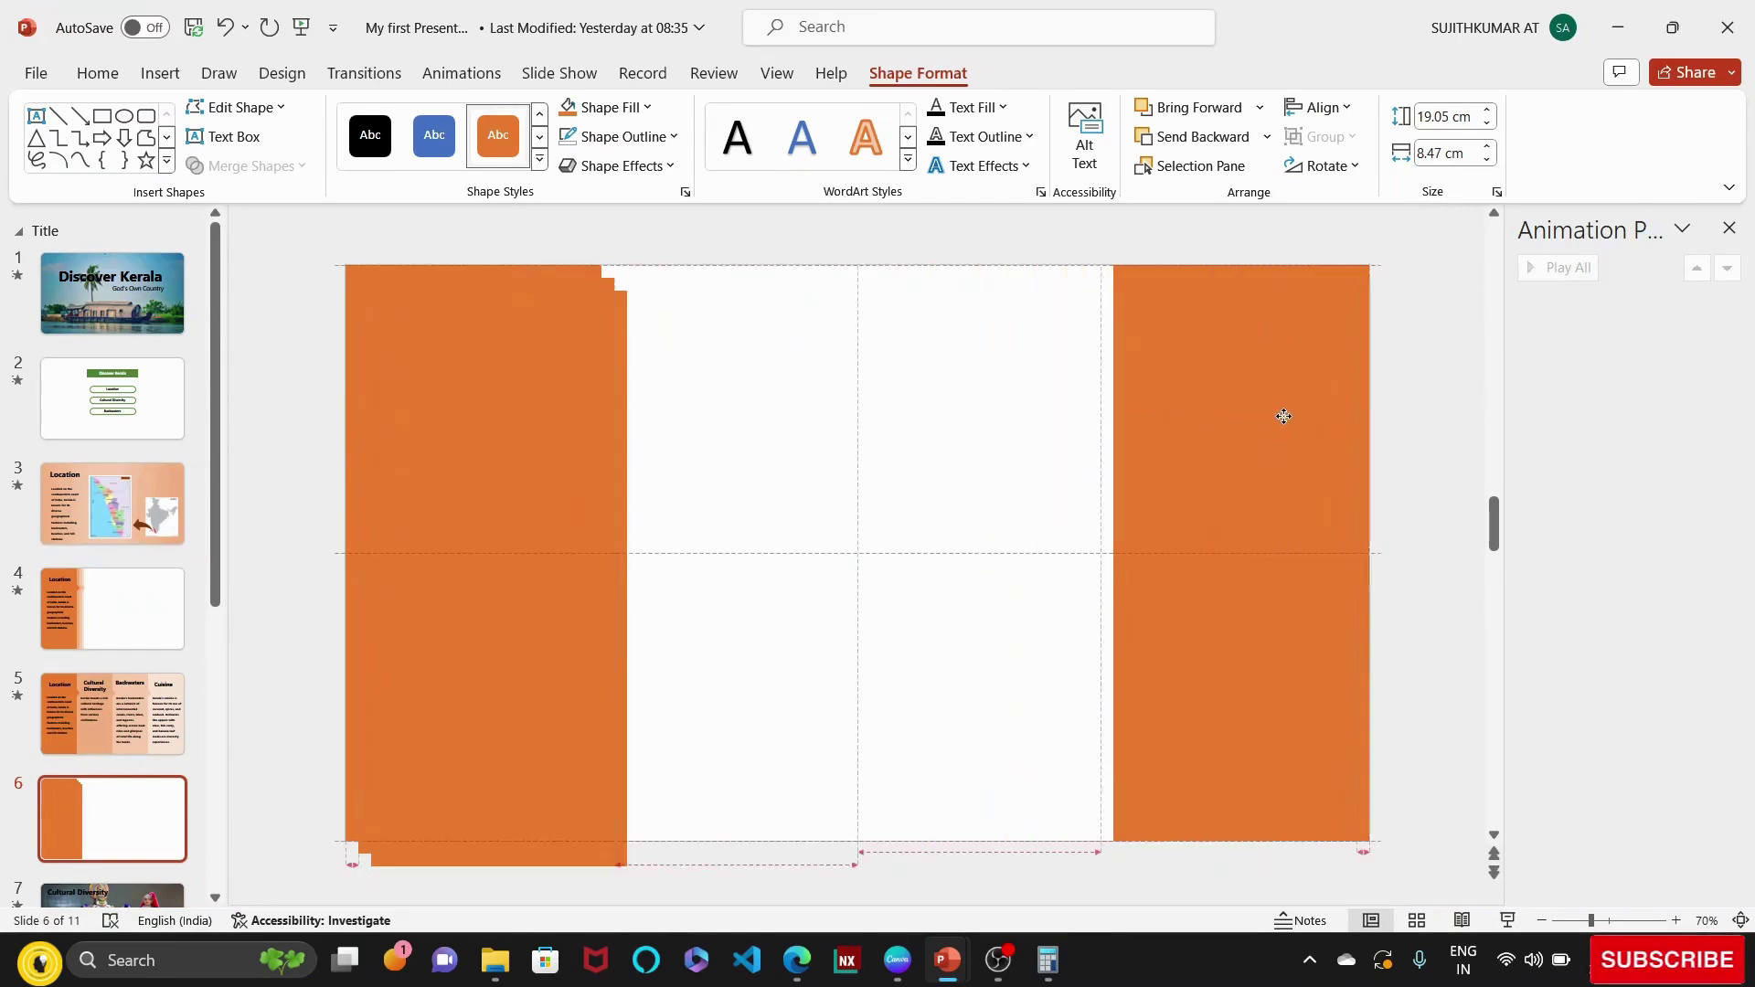
pyautogui.moveTo(567, 533)
pyautogui.mouseDown()
pyautogui.moveTo(928, 501)
pyautogui.moveTo(1003, 512)
pyautogui.mouseUp()
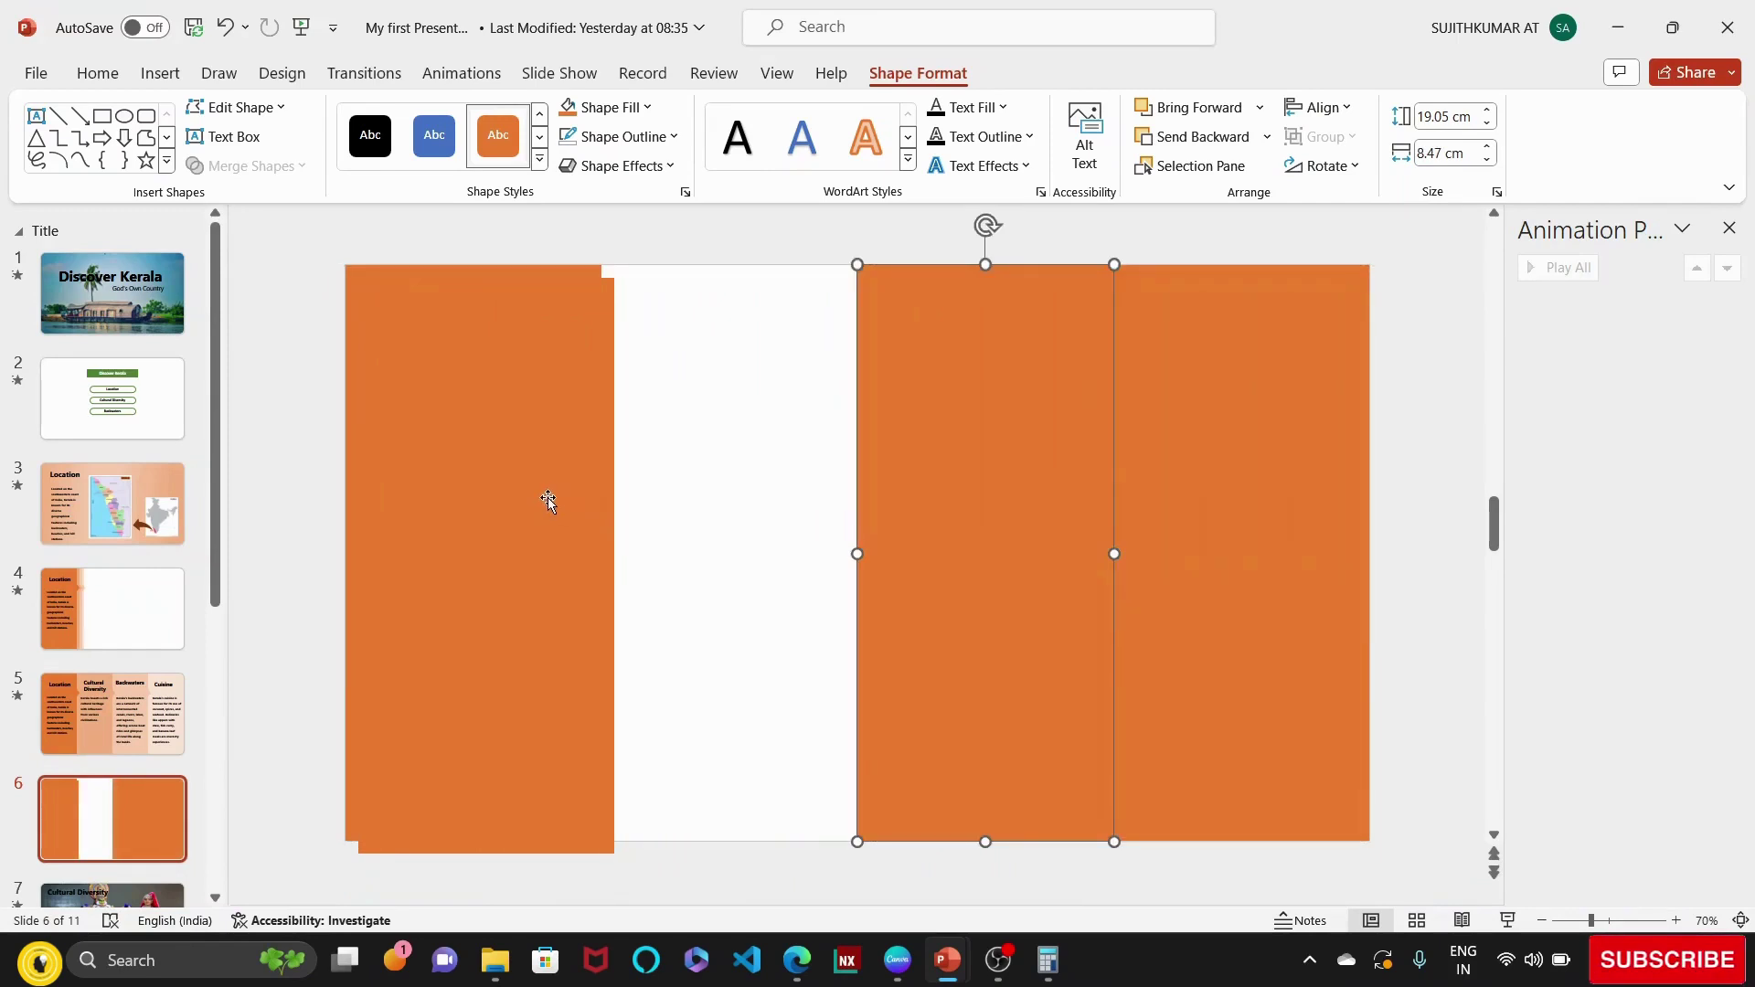
pyautogui.moveTo(548, 502); pyautogui.dragTo(786, 495)
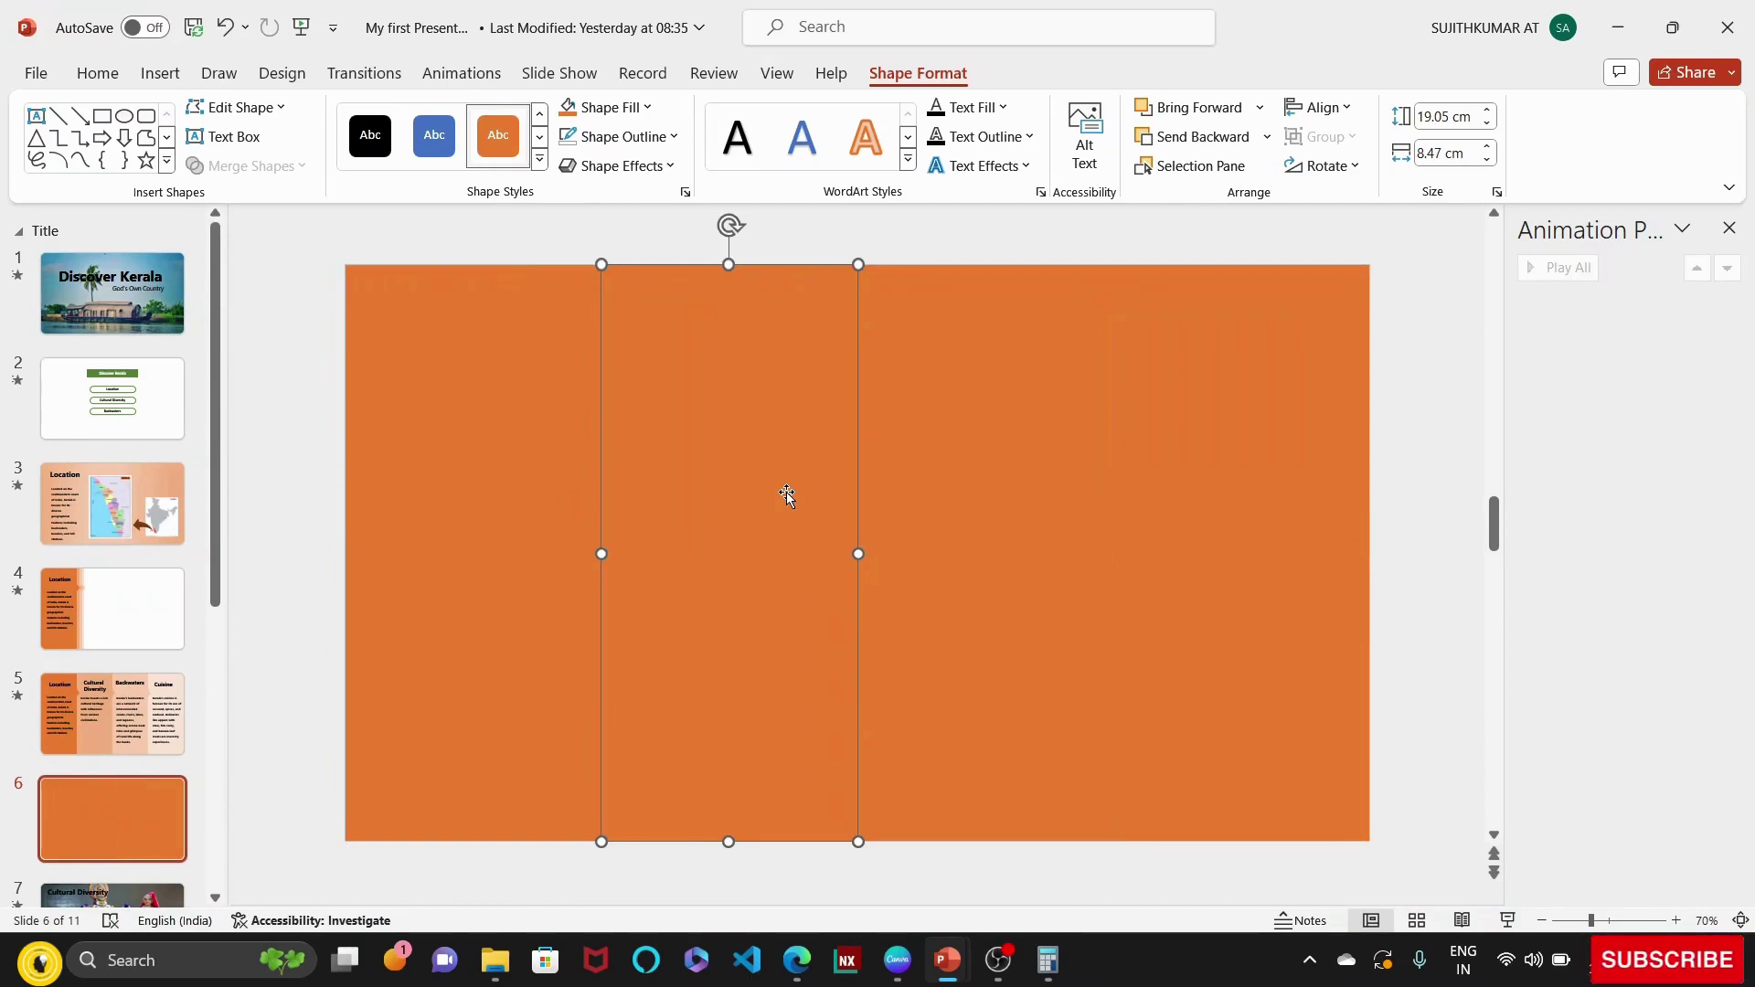
pyautogui.click(811, 253)
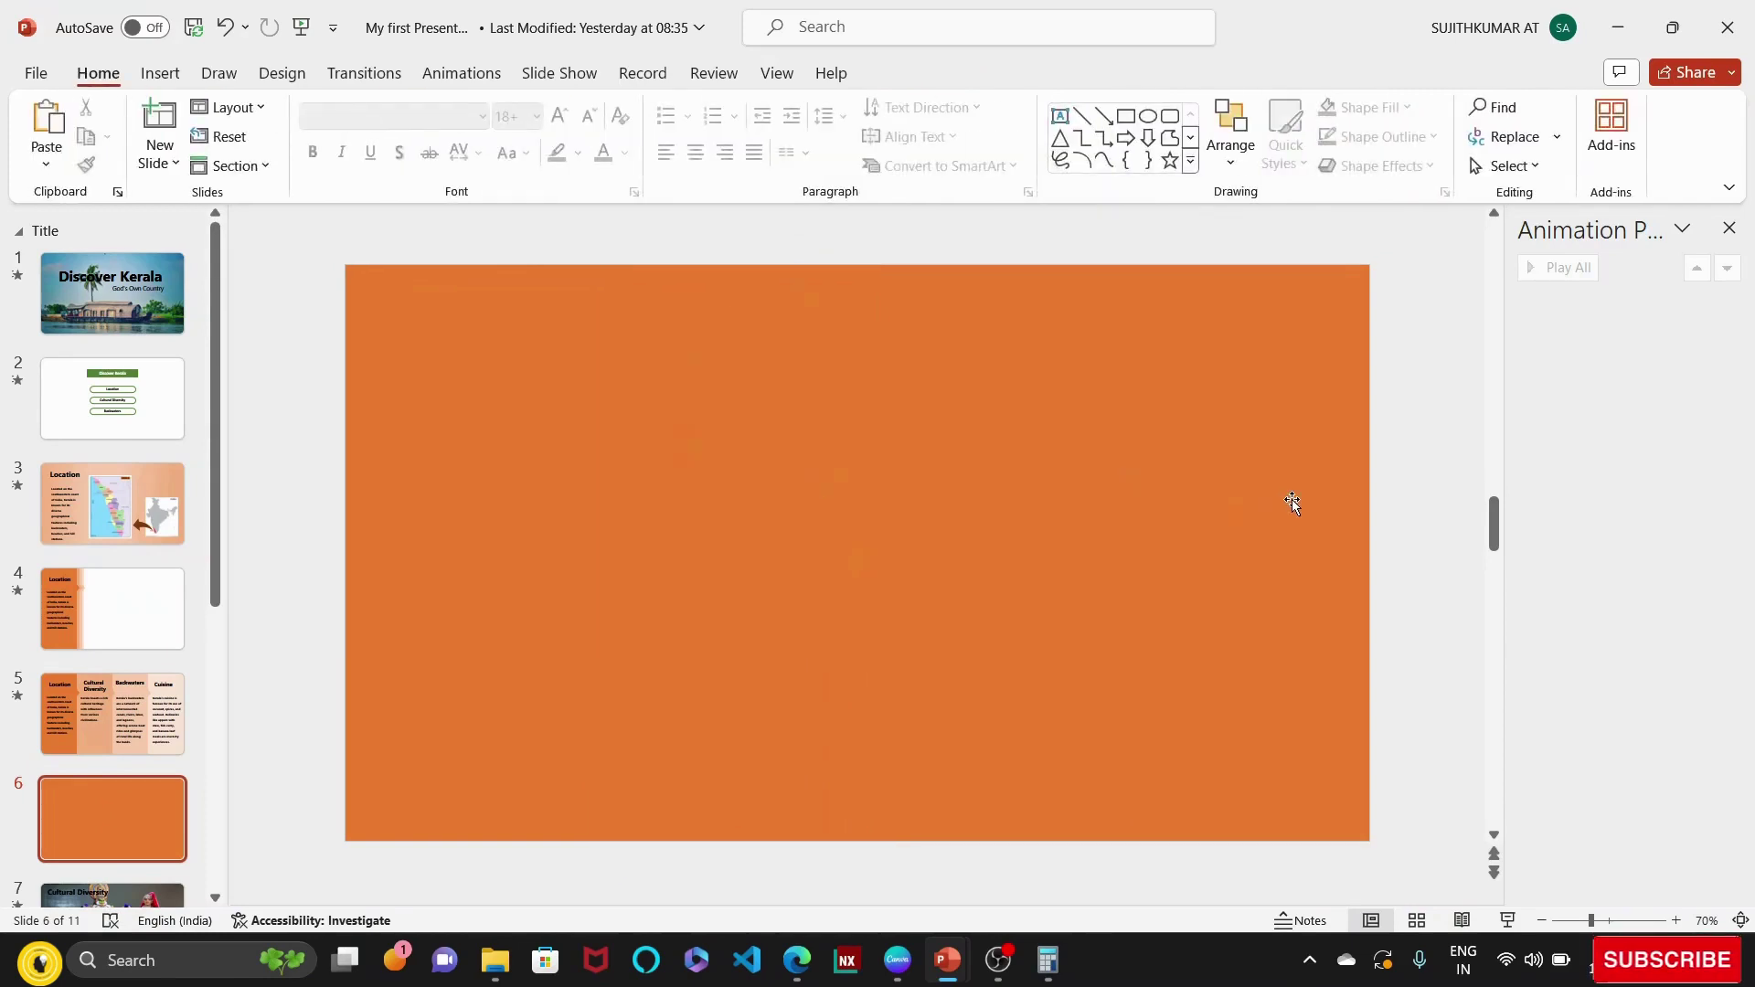
# Fill columns two, three and four with successively lighter orange theme tints.
pyautogui.click(717, 462)
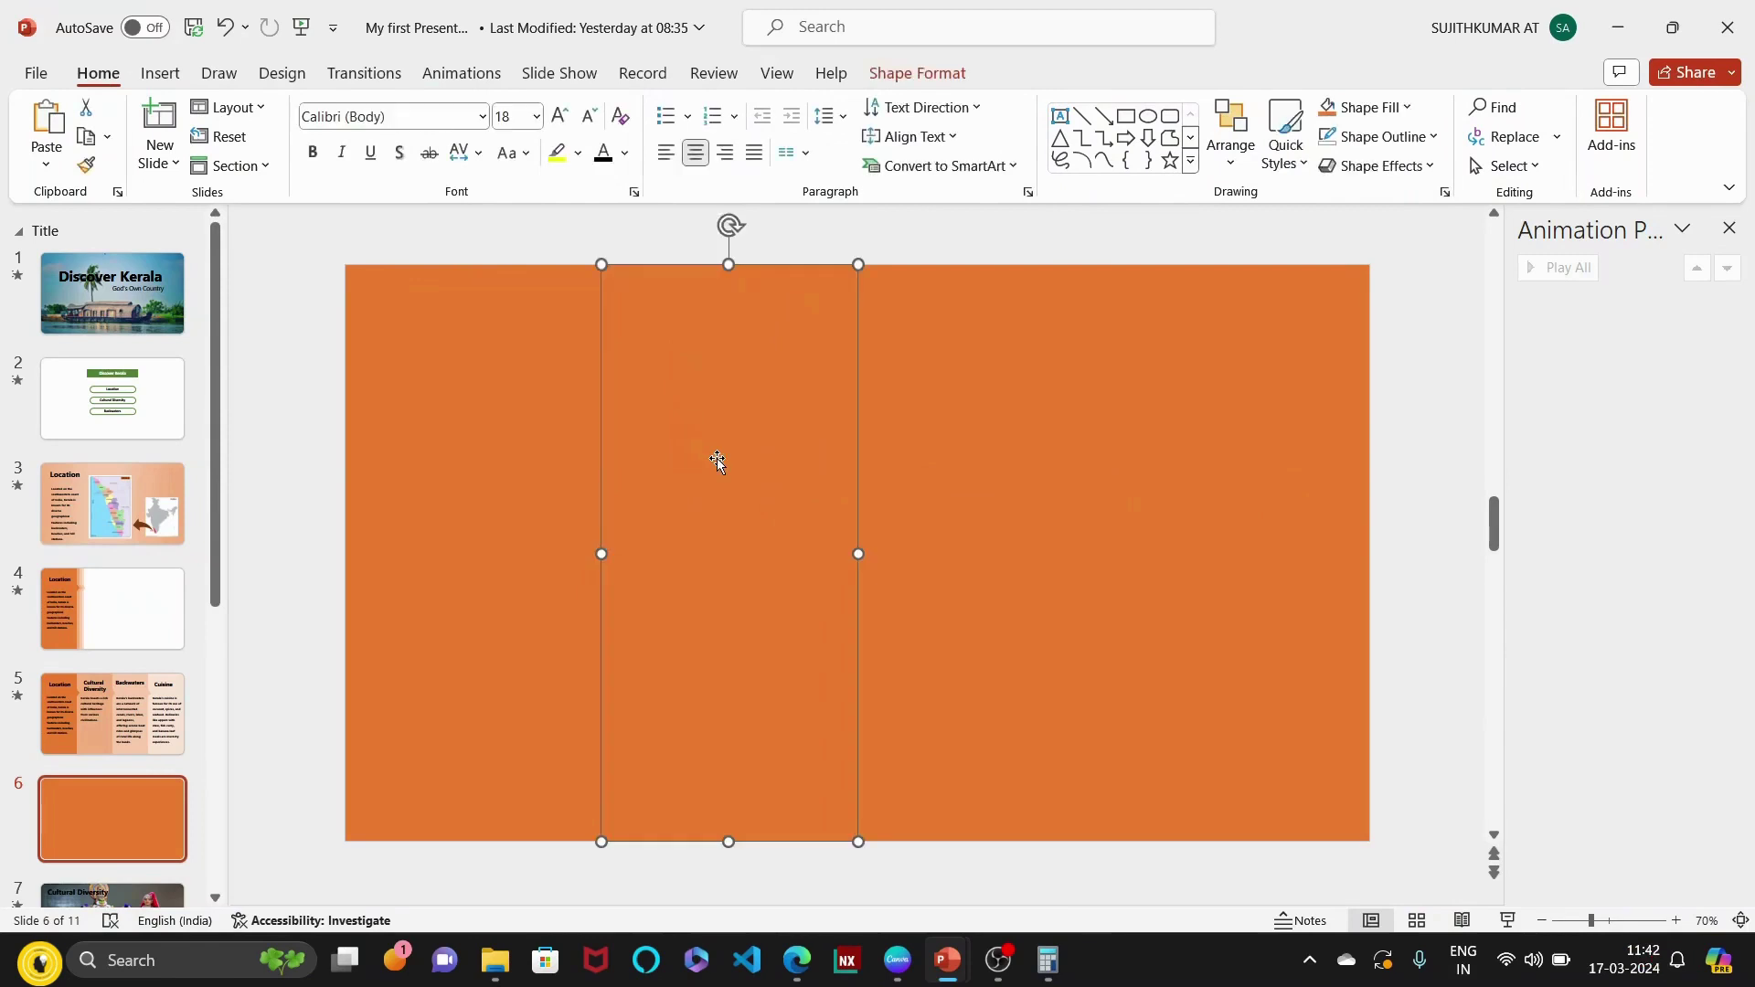
pyautogui.doubleClick(713, 378)
pyautogui.click(649, 108)
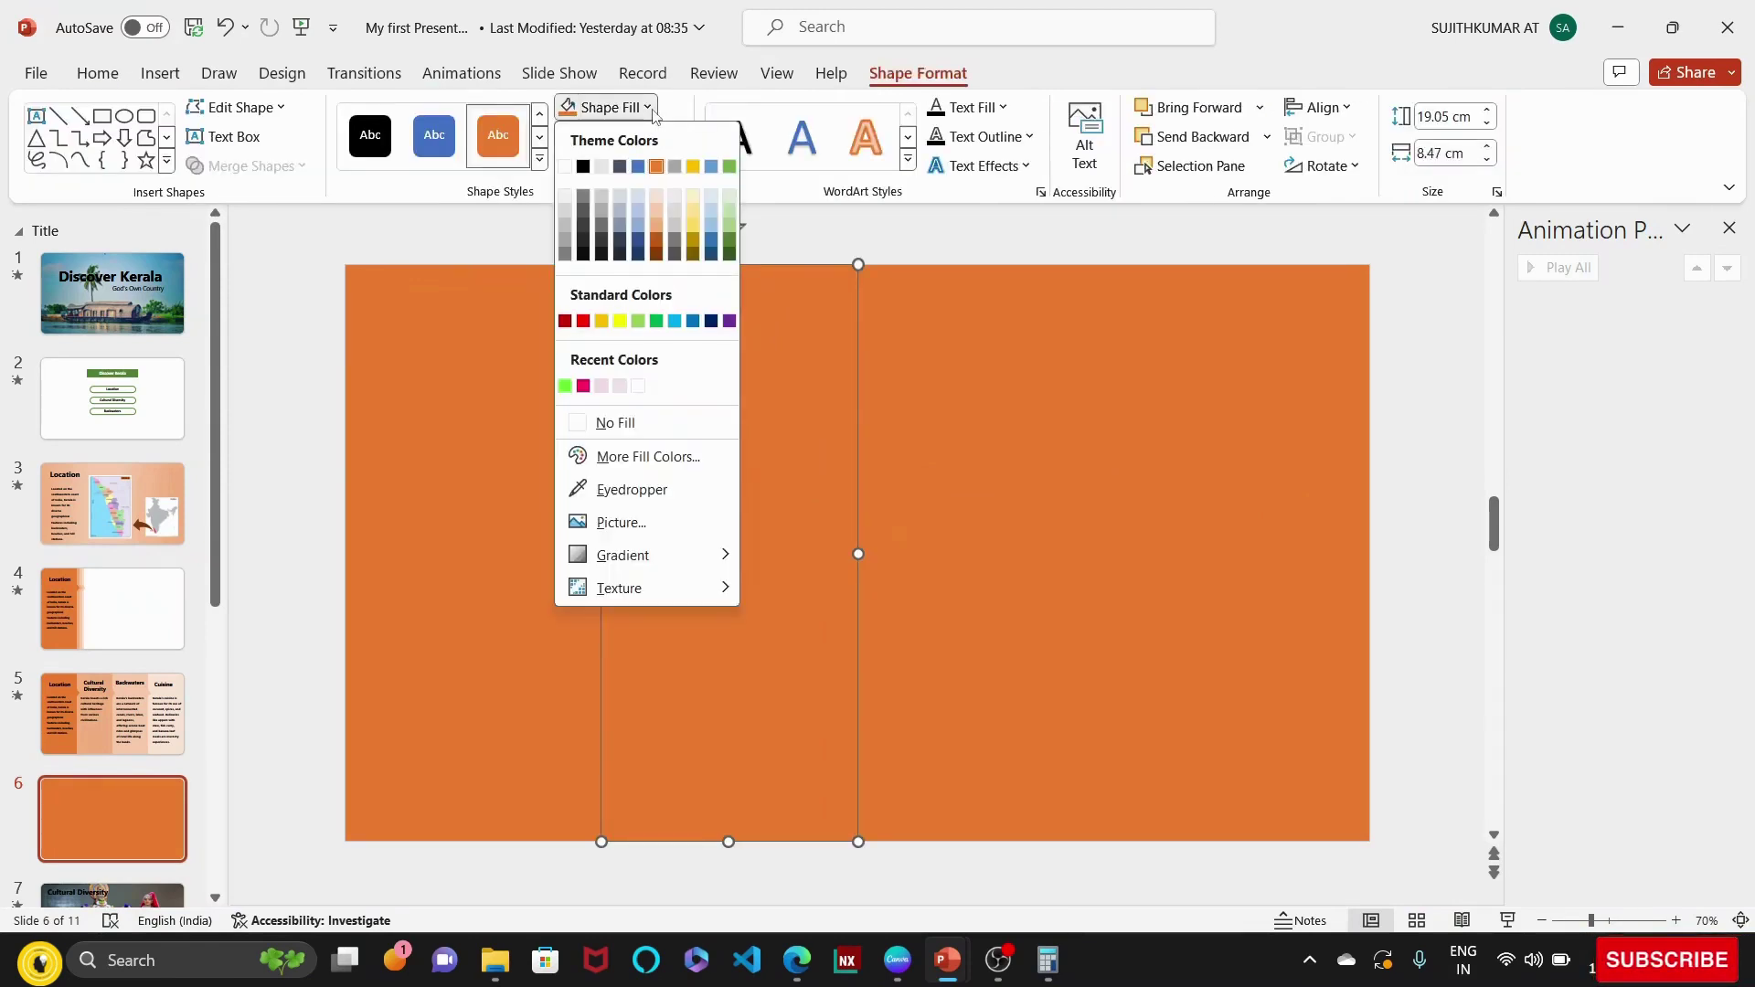
pyautogui.click(658, 229)
pyautogui.click(943, 369)
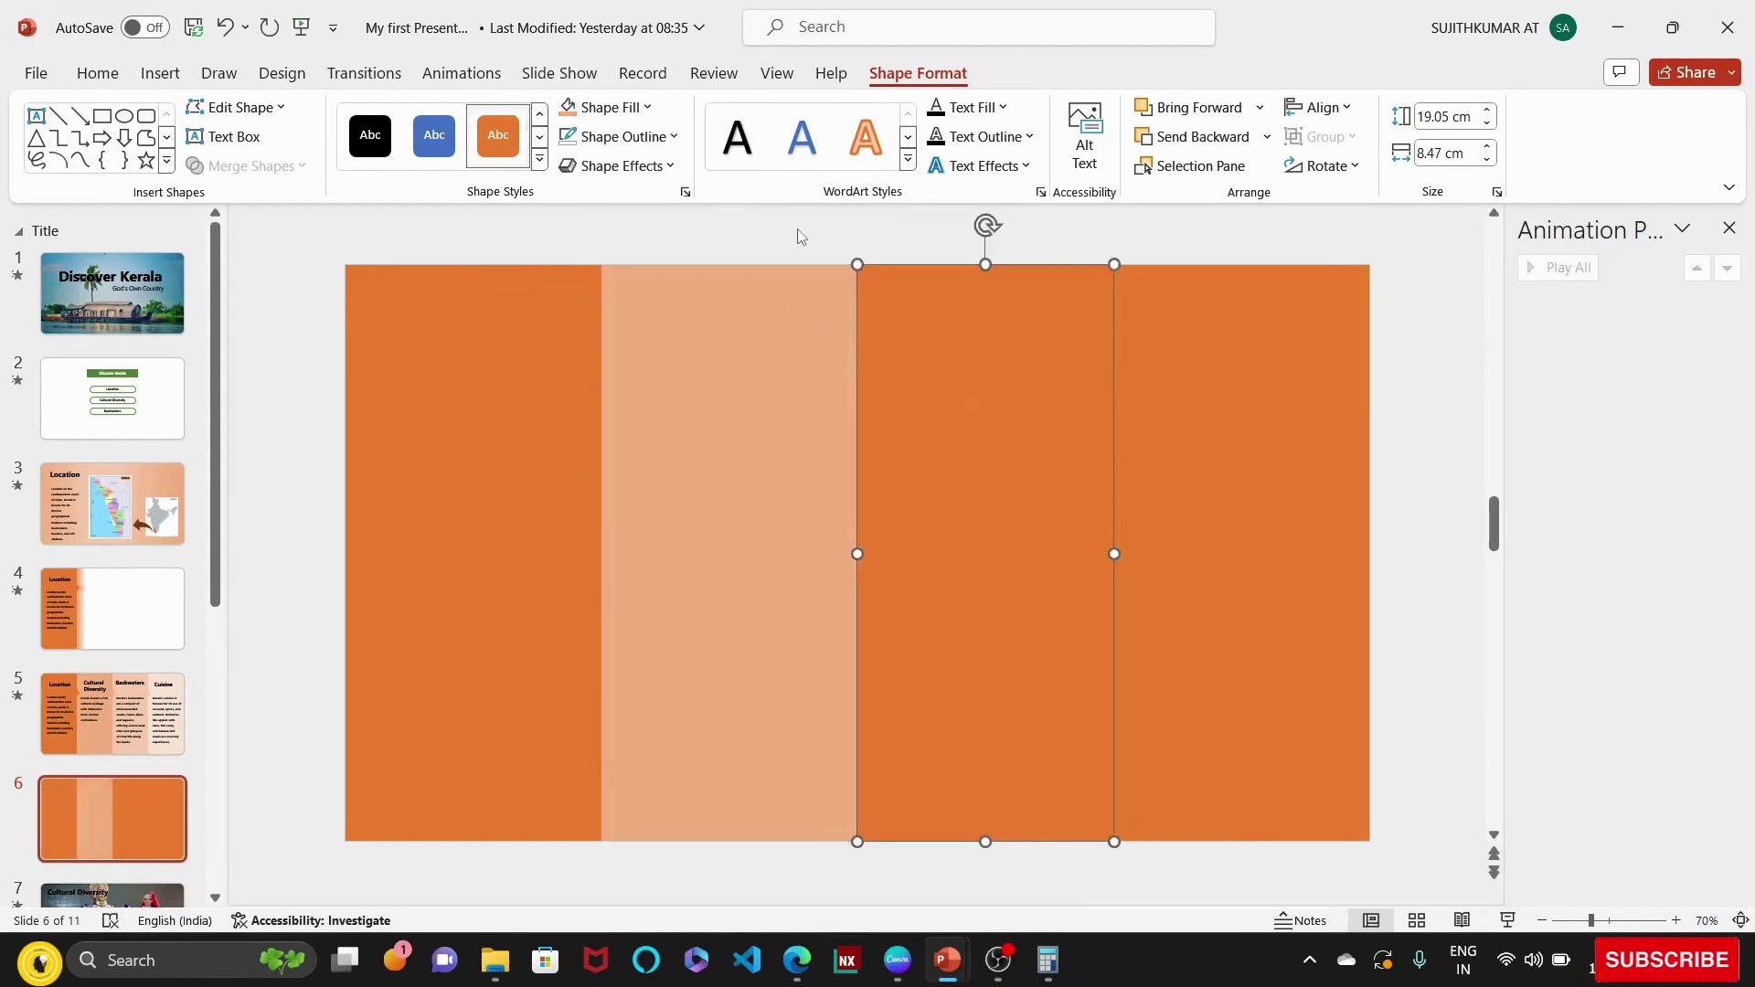
pyautogui.click(649, 108)
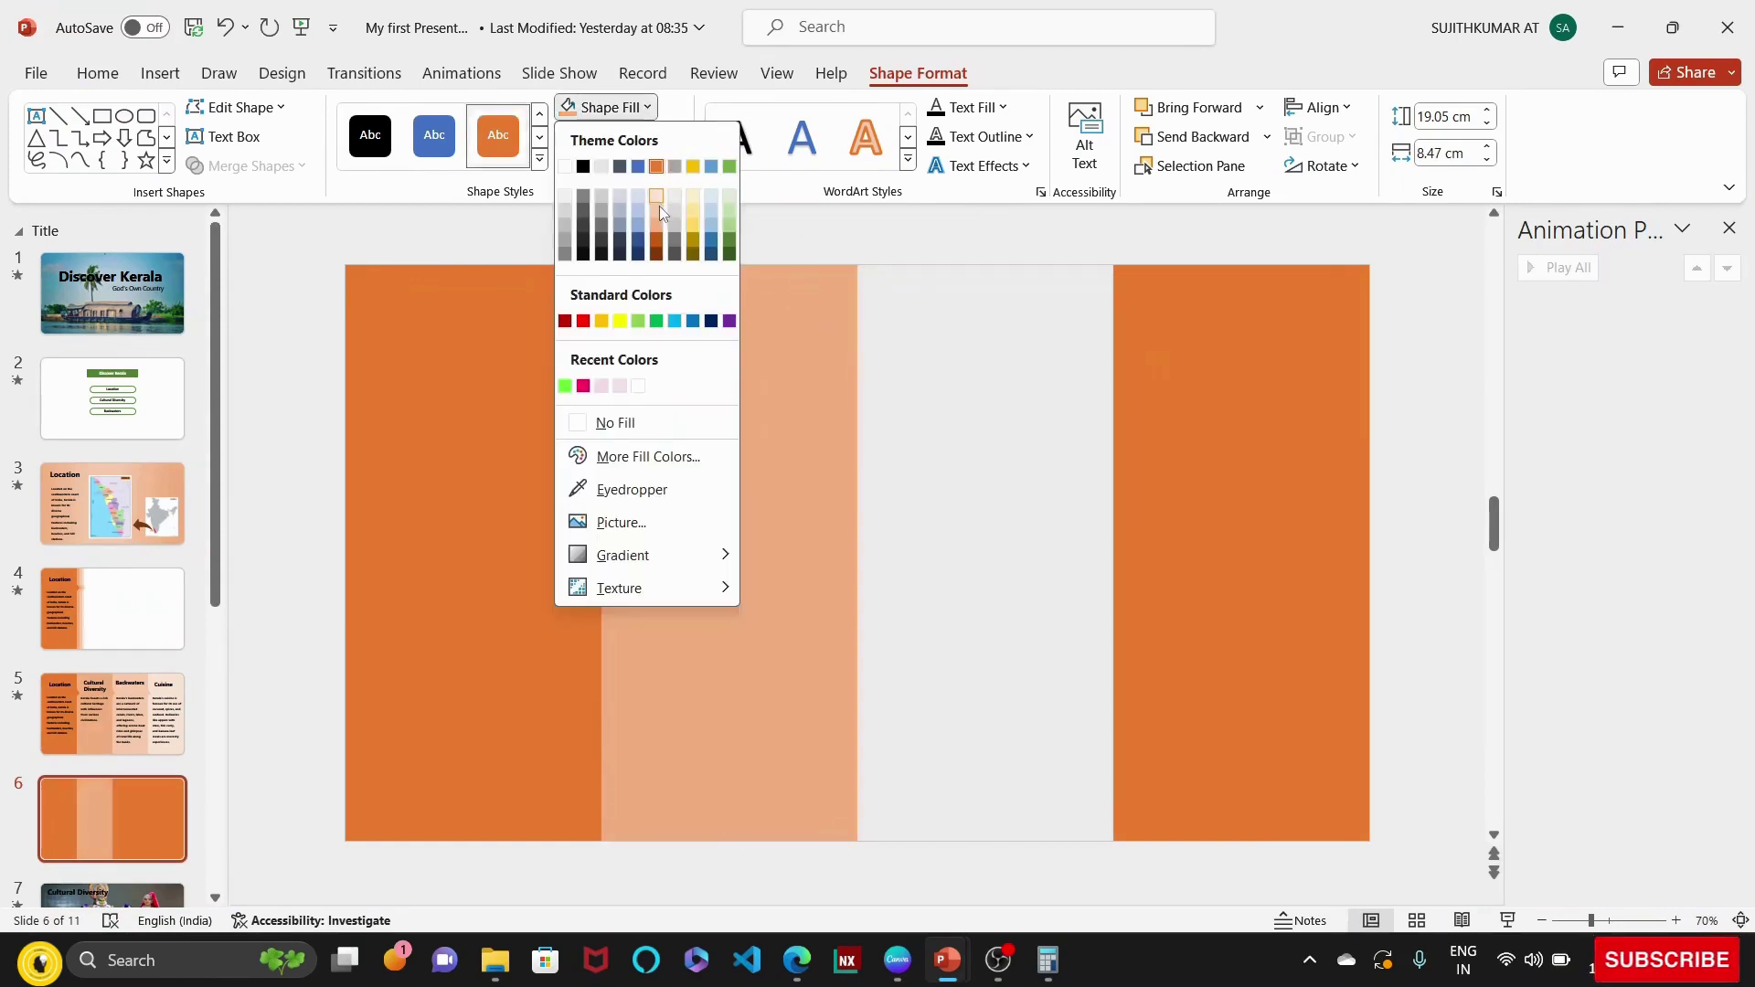
pyautogui.click(657, 196)
pyautogui.click(1304, 417)
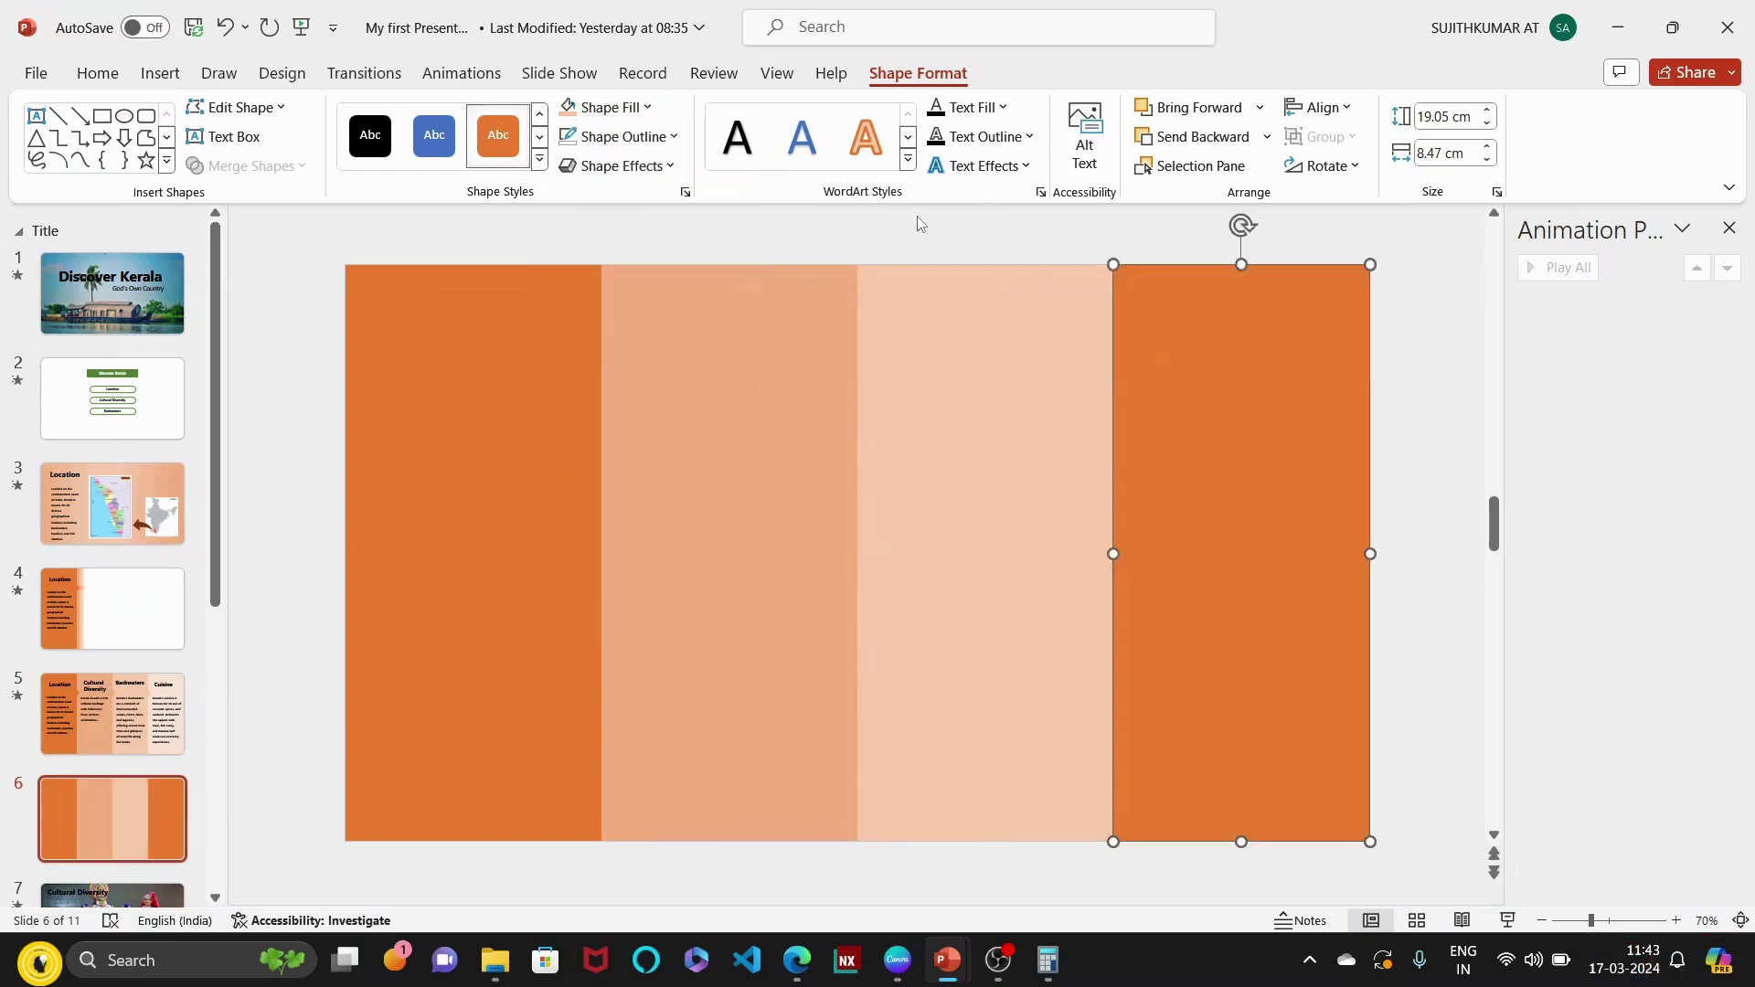
pyautogui.click(649, 108)
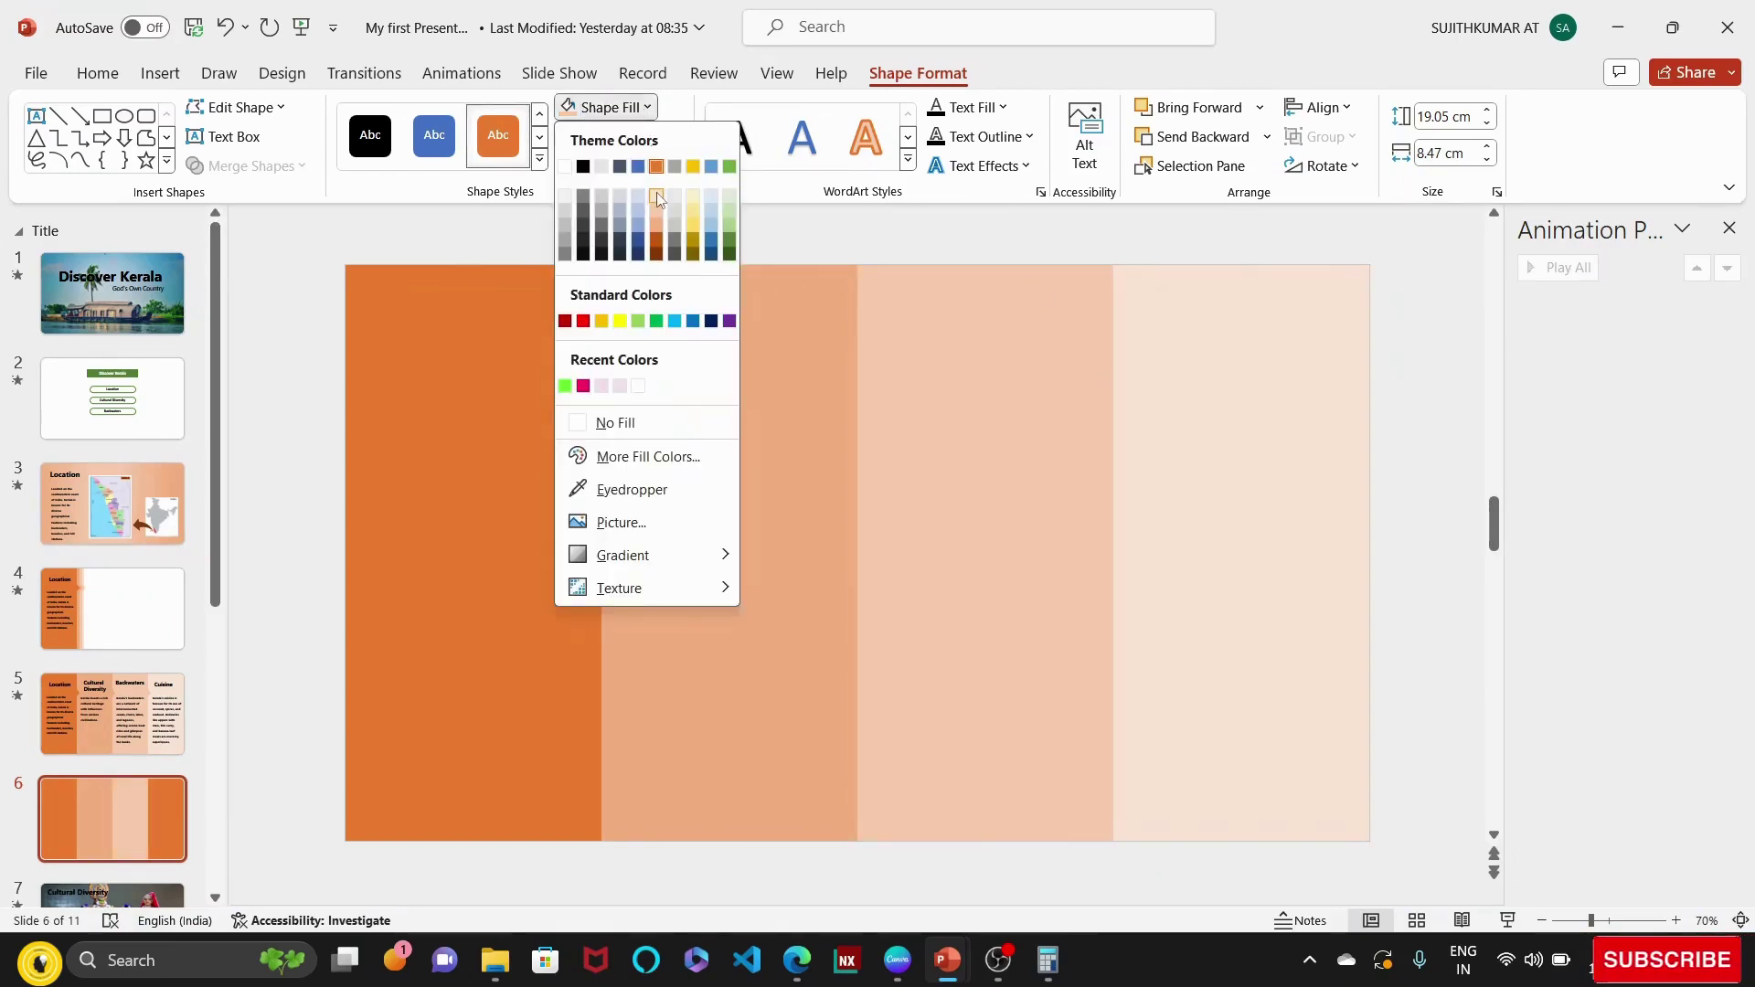
pyautogui.click(656, 195)
pyautogui.click(832, 240)
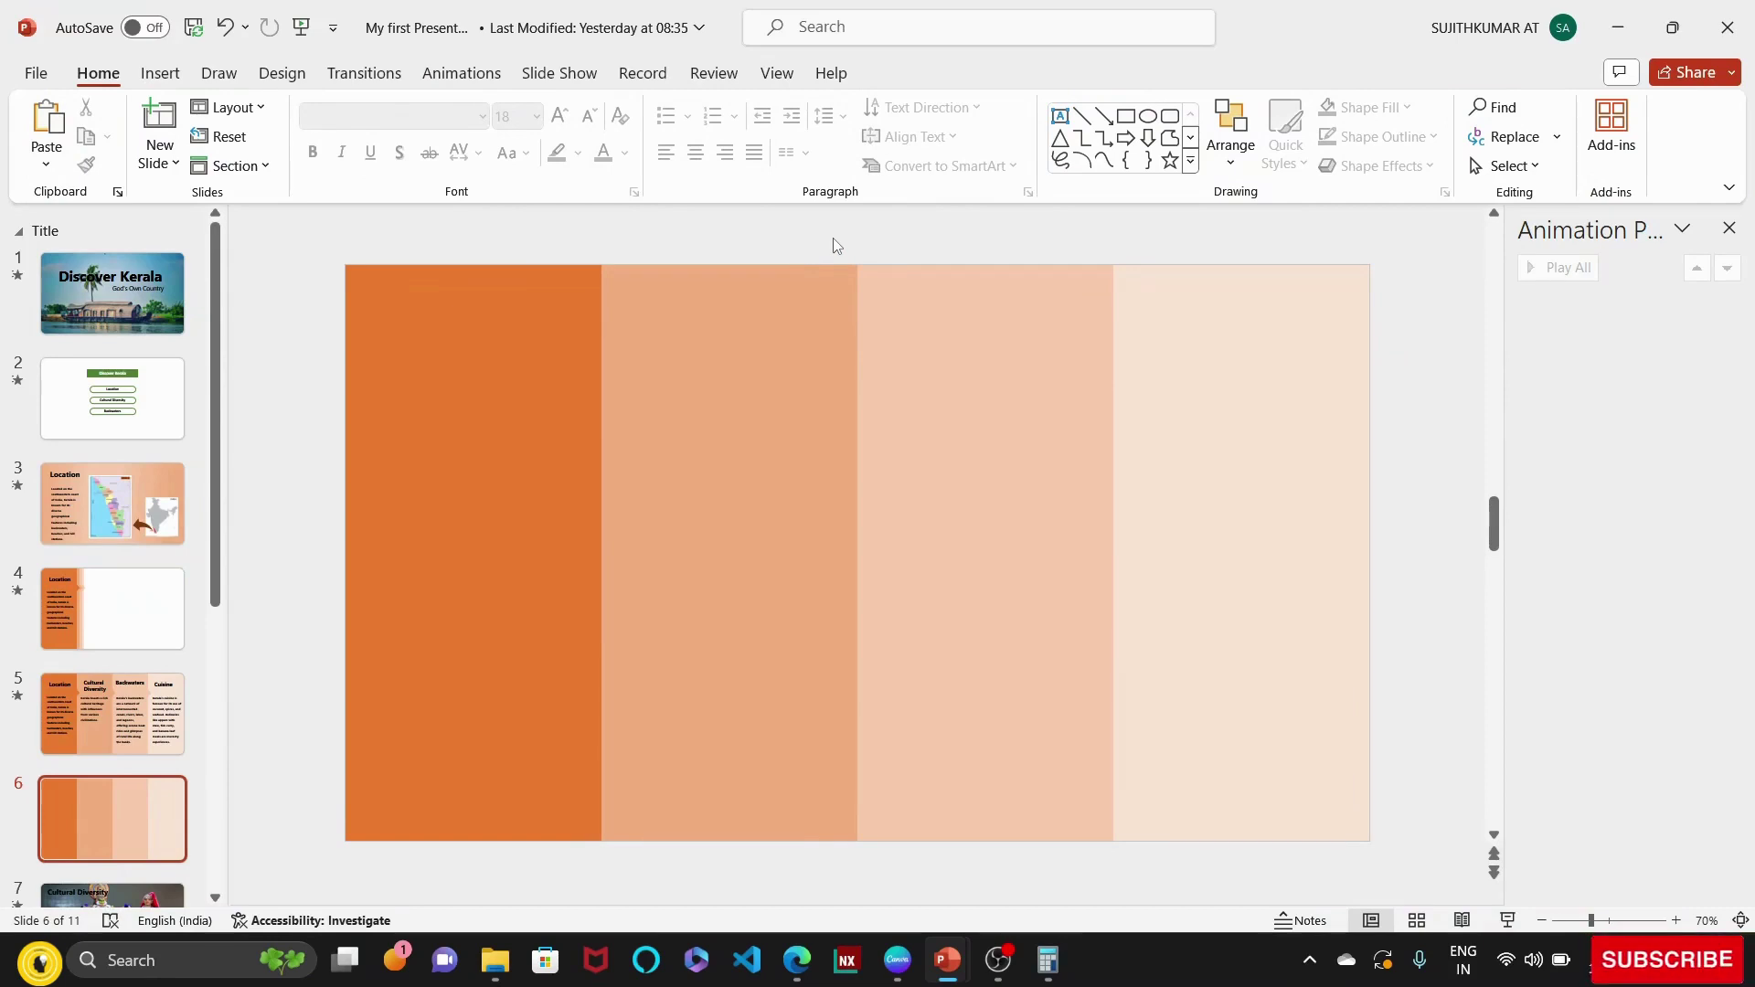
# Copy the Location heading and body text from slide 5 onto slide 6.
pyautogui.click(136, 725)
pyautogui.click(507, 355)
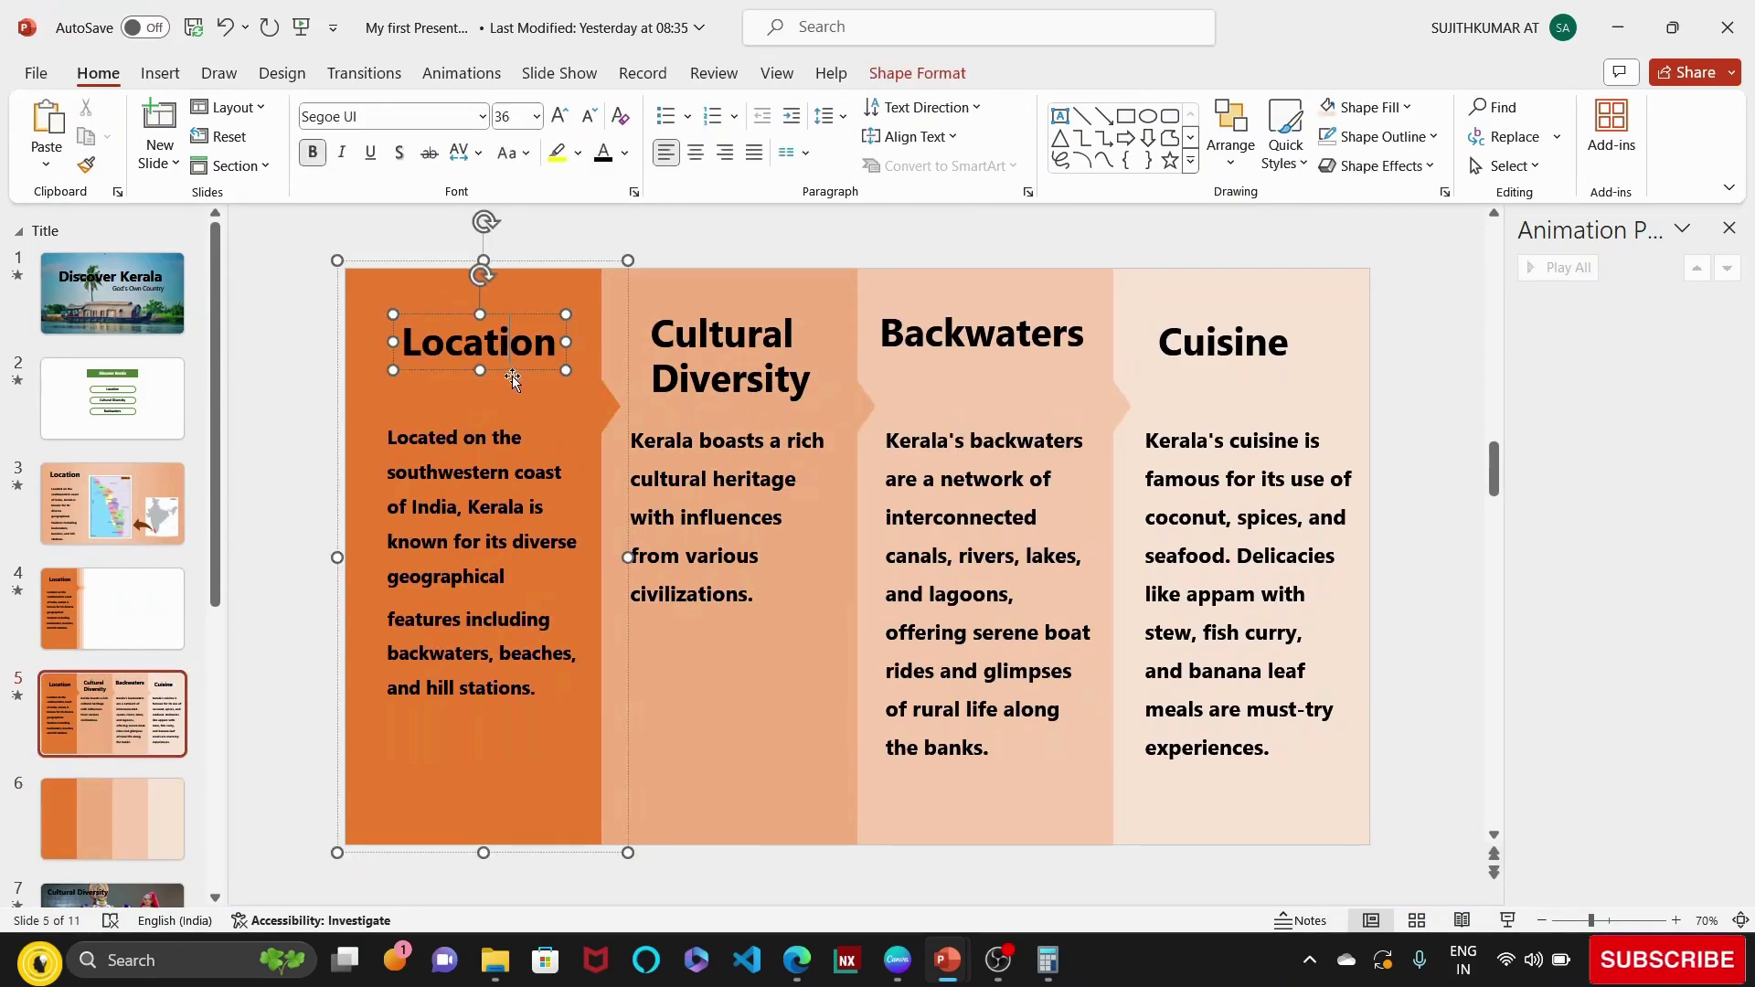
pyautogui.click(510, 357)
pyautogui.click(510, 358)
pyautogui.keyDown('shift'); pyautogui.click(496, 482); pyautogui.keyUp('shift')
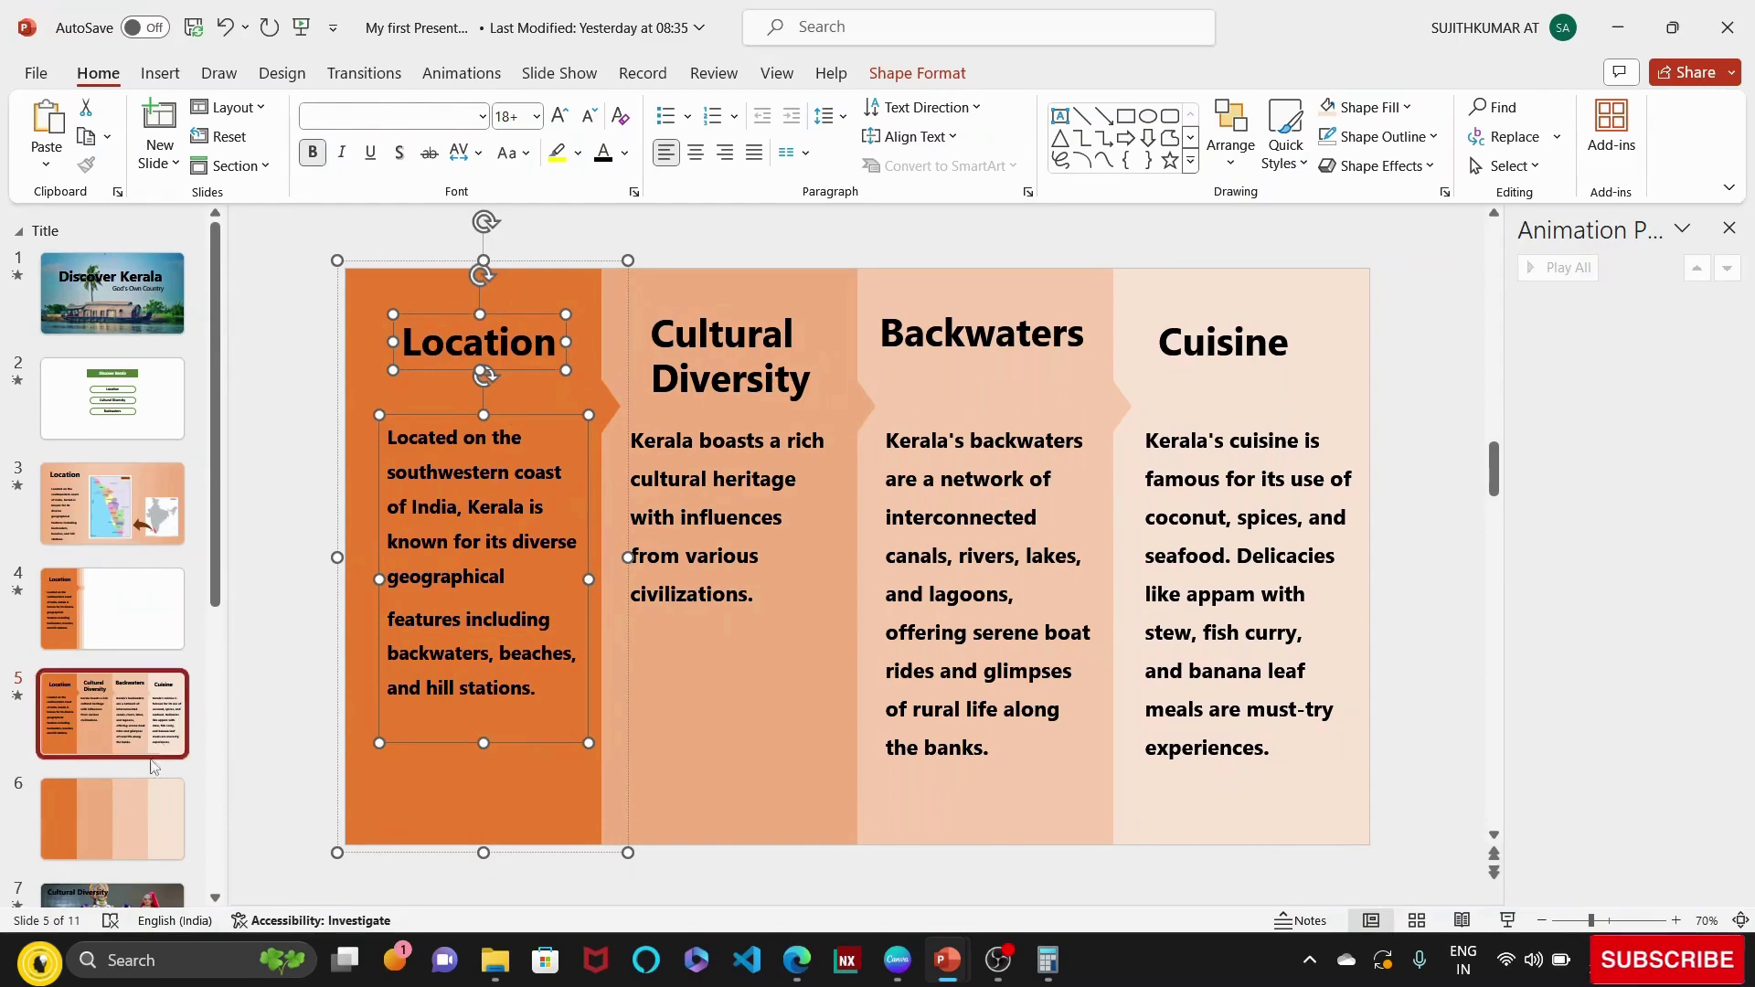
pyautogui.click(109, 815)
pyautogui.click(510, 486)
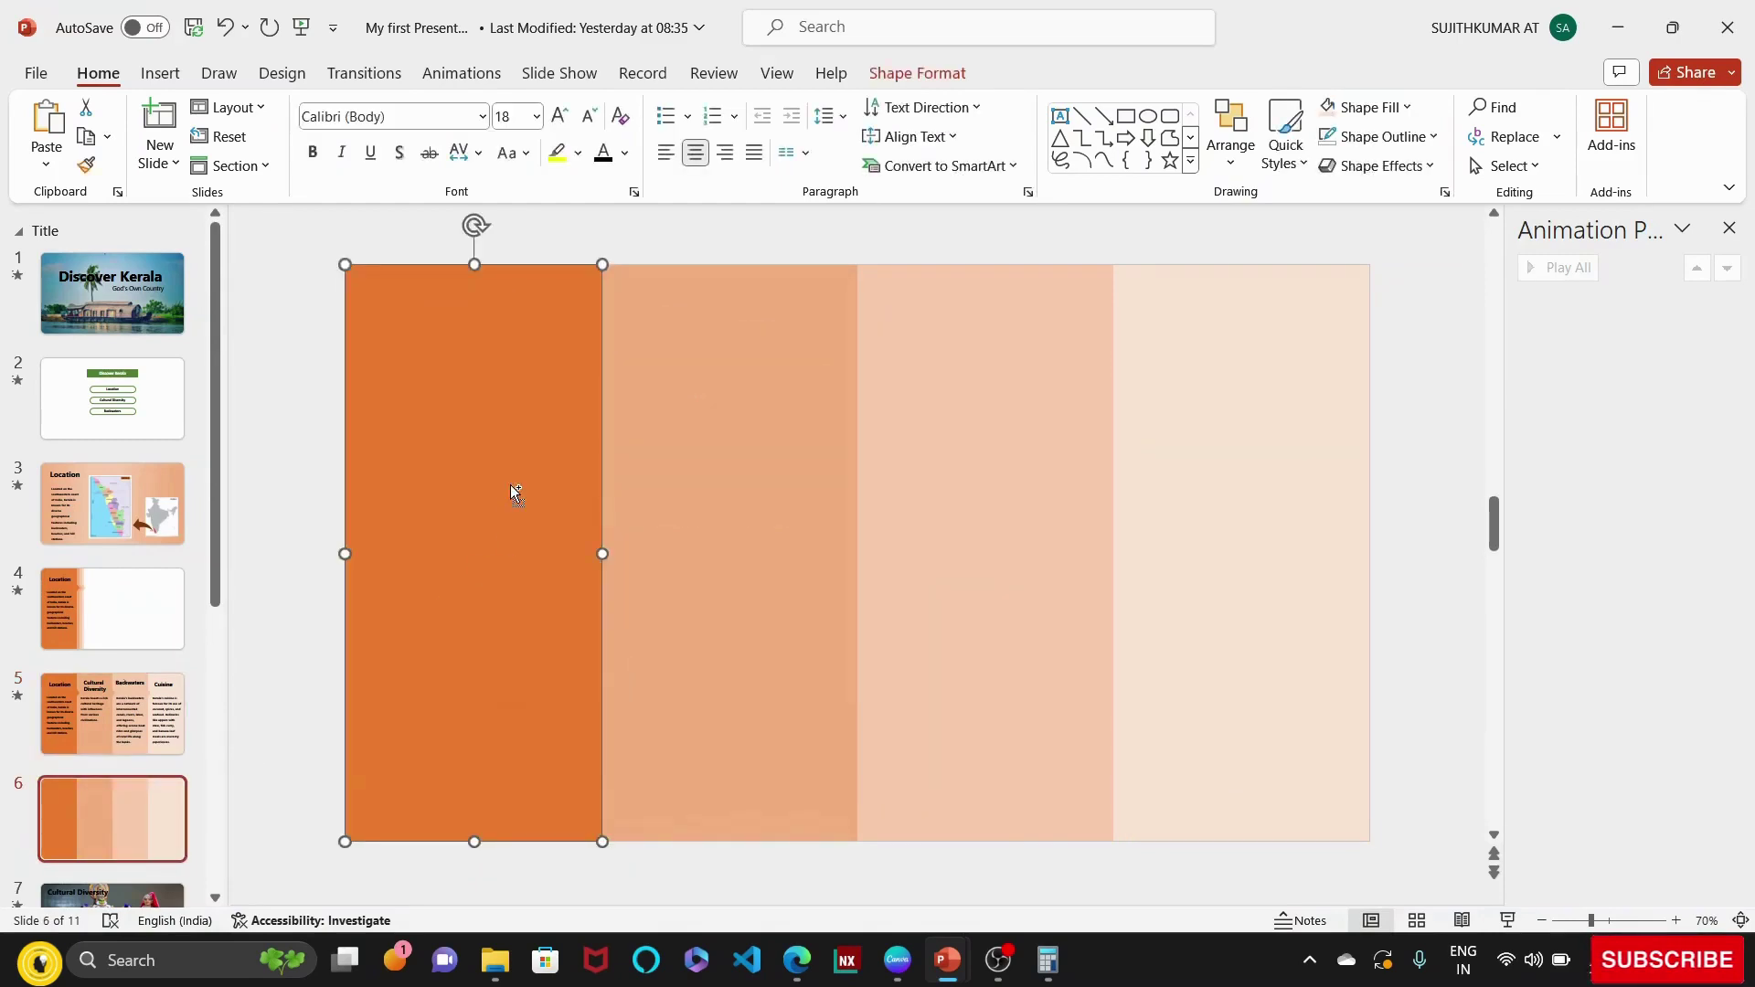
pyautogui.hotkey('ctrl', 'v')
# Copy the Cultural Diversity, Backwaters and Cuisine headings and text onto slide 6.
pyautogui.click(119, 731)
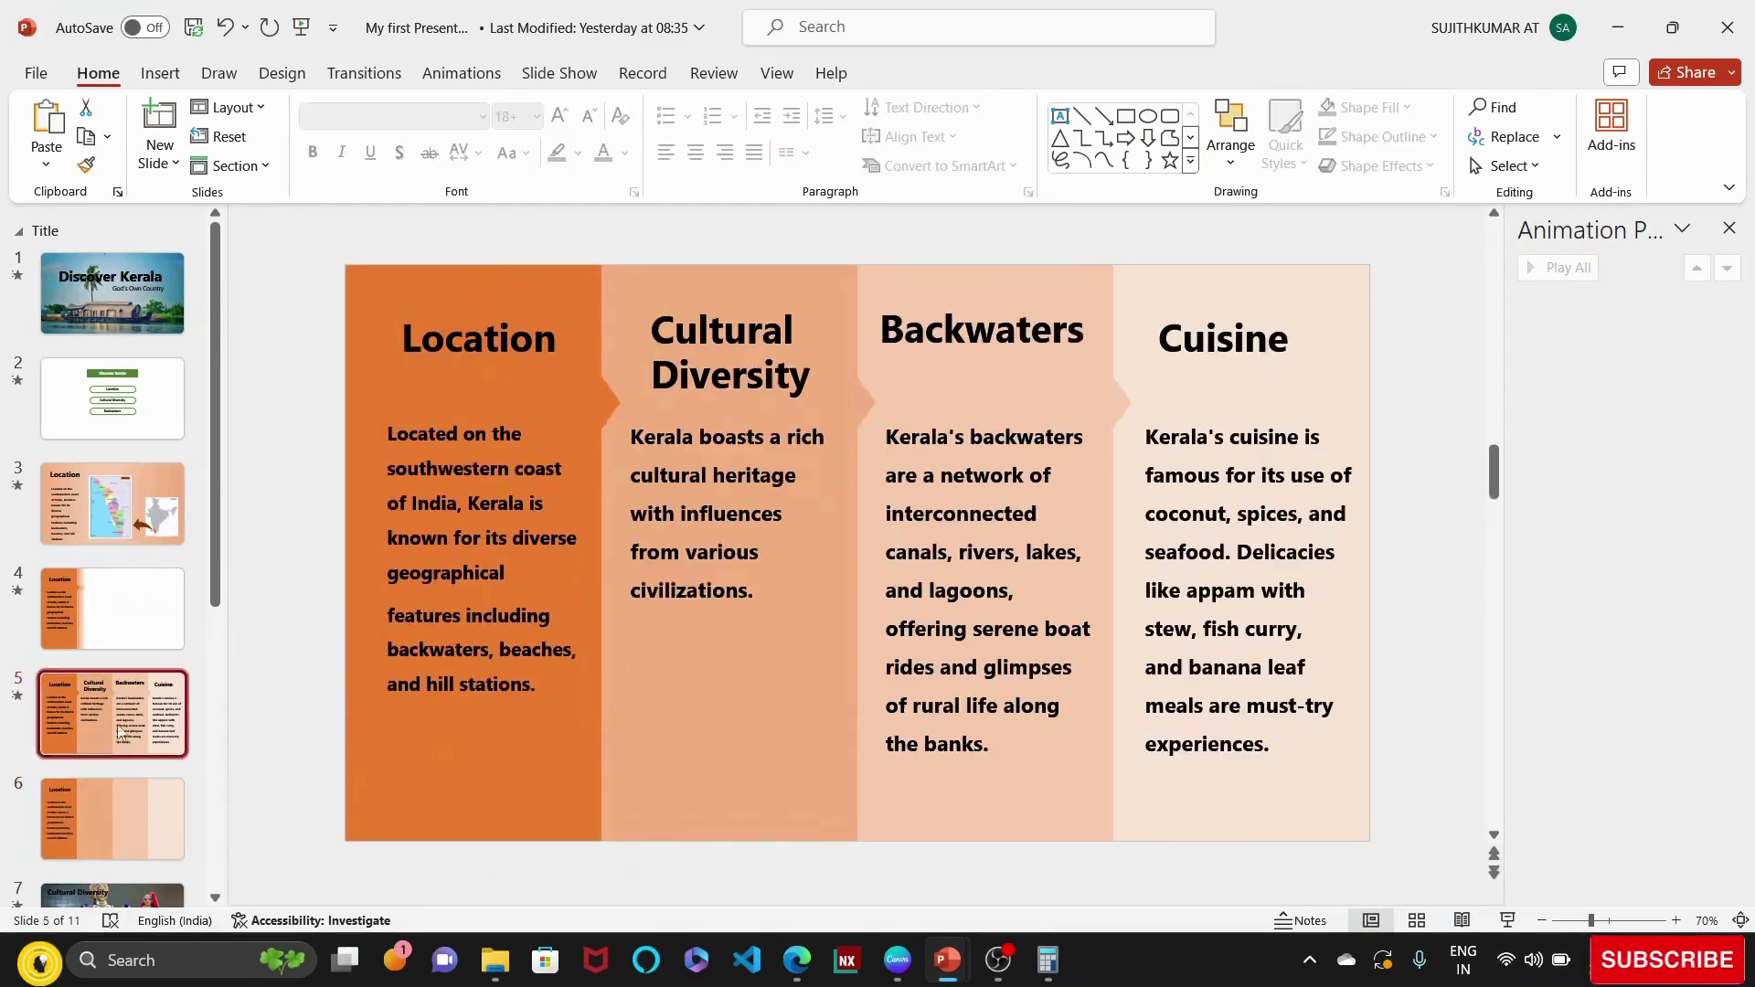
pyautogui.click(712, 379)
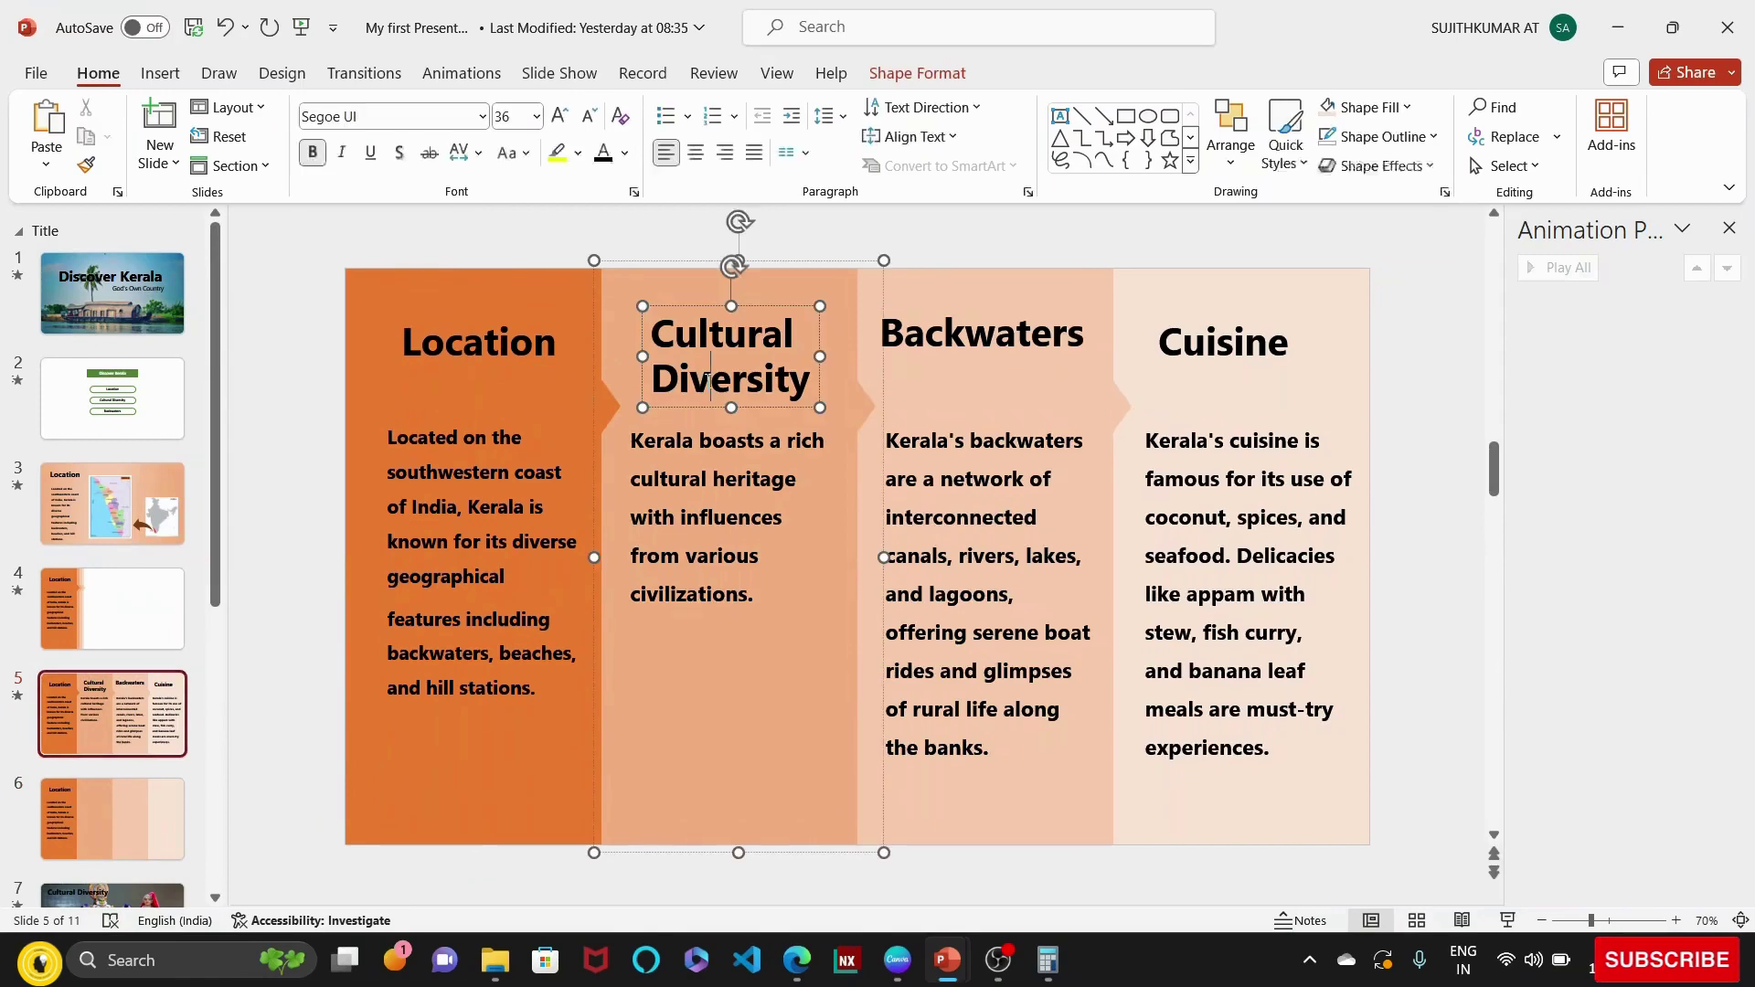
pyautogui.click(704, 482)
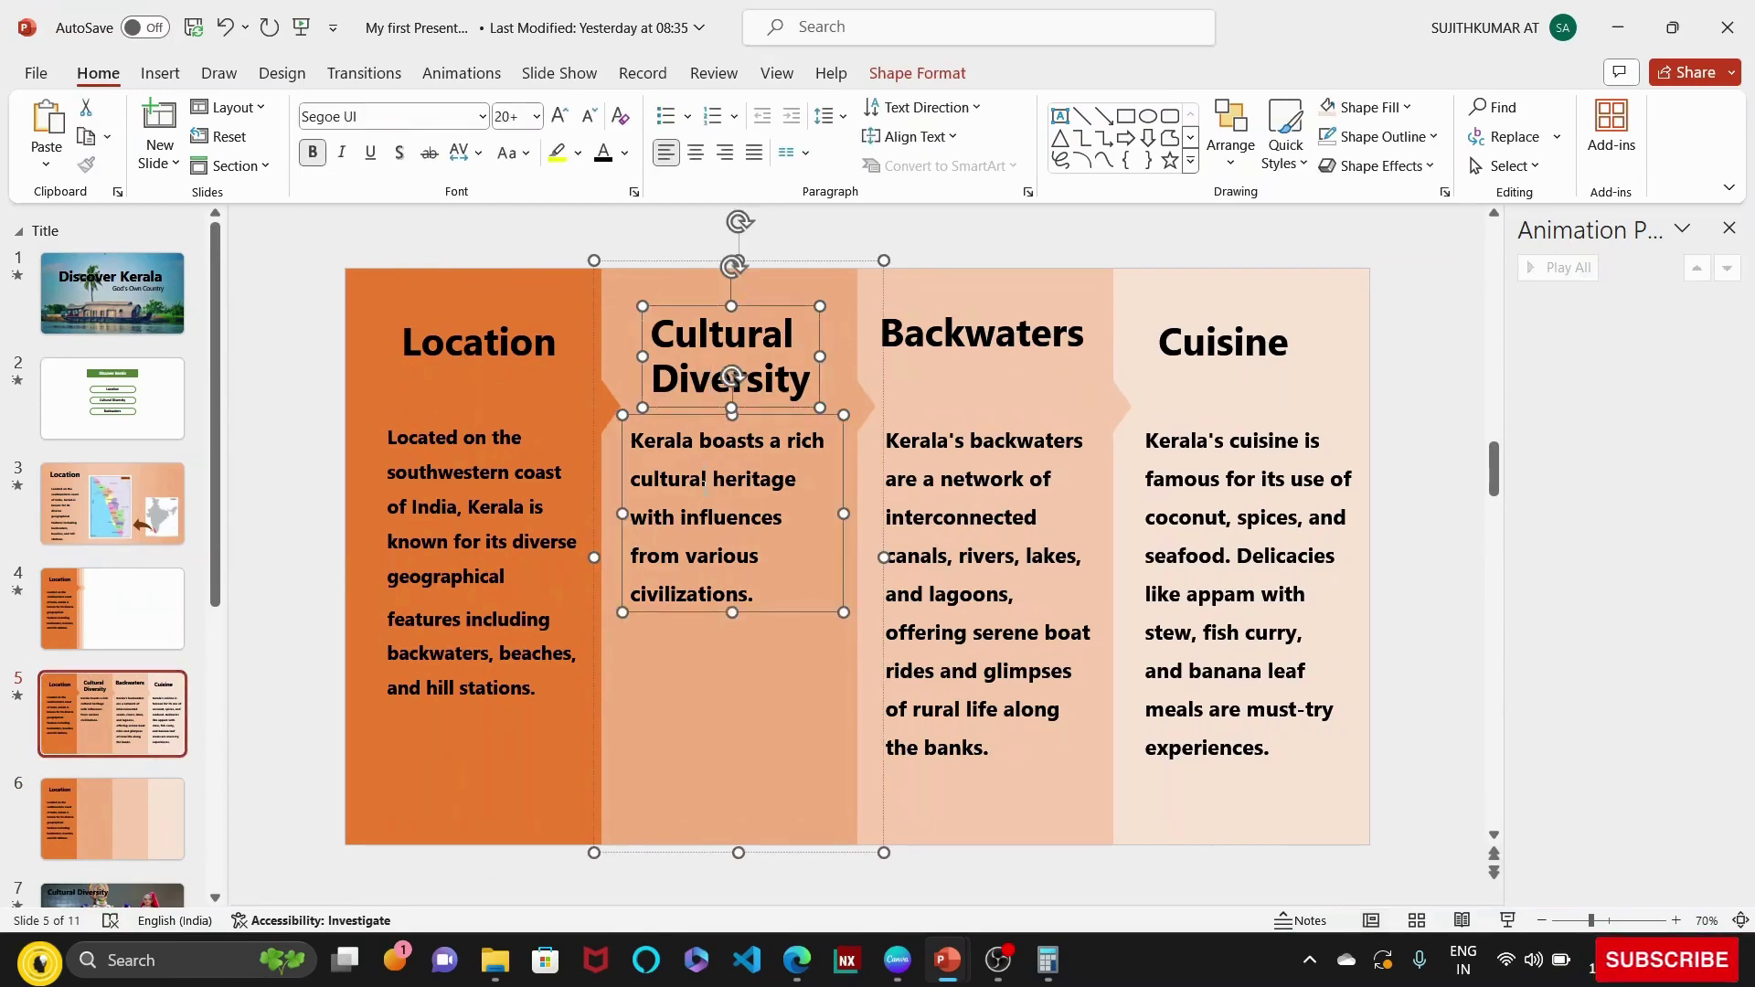
pyautogui.click(106, 797)
pyautogui.hotkey('ctrl', 'v')
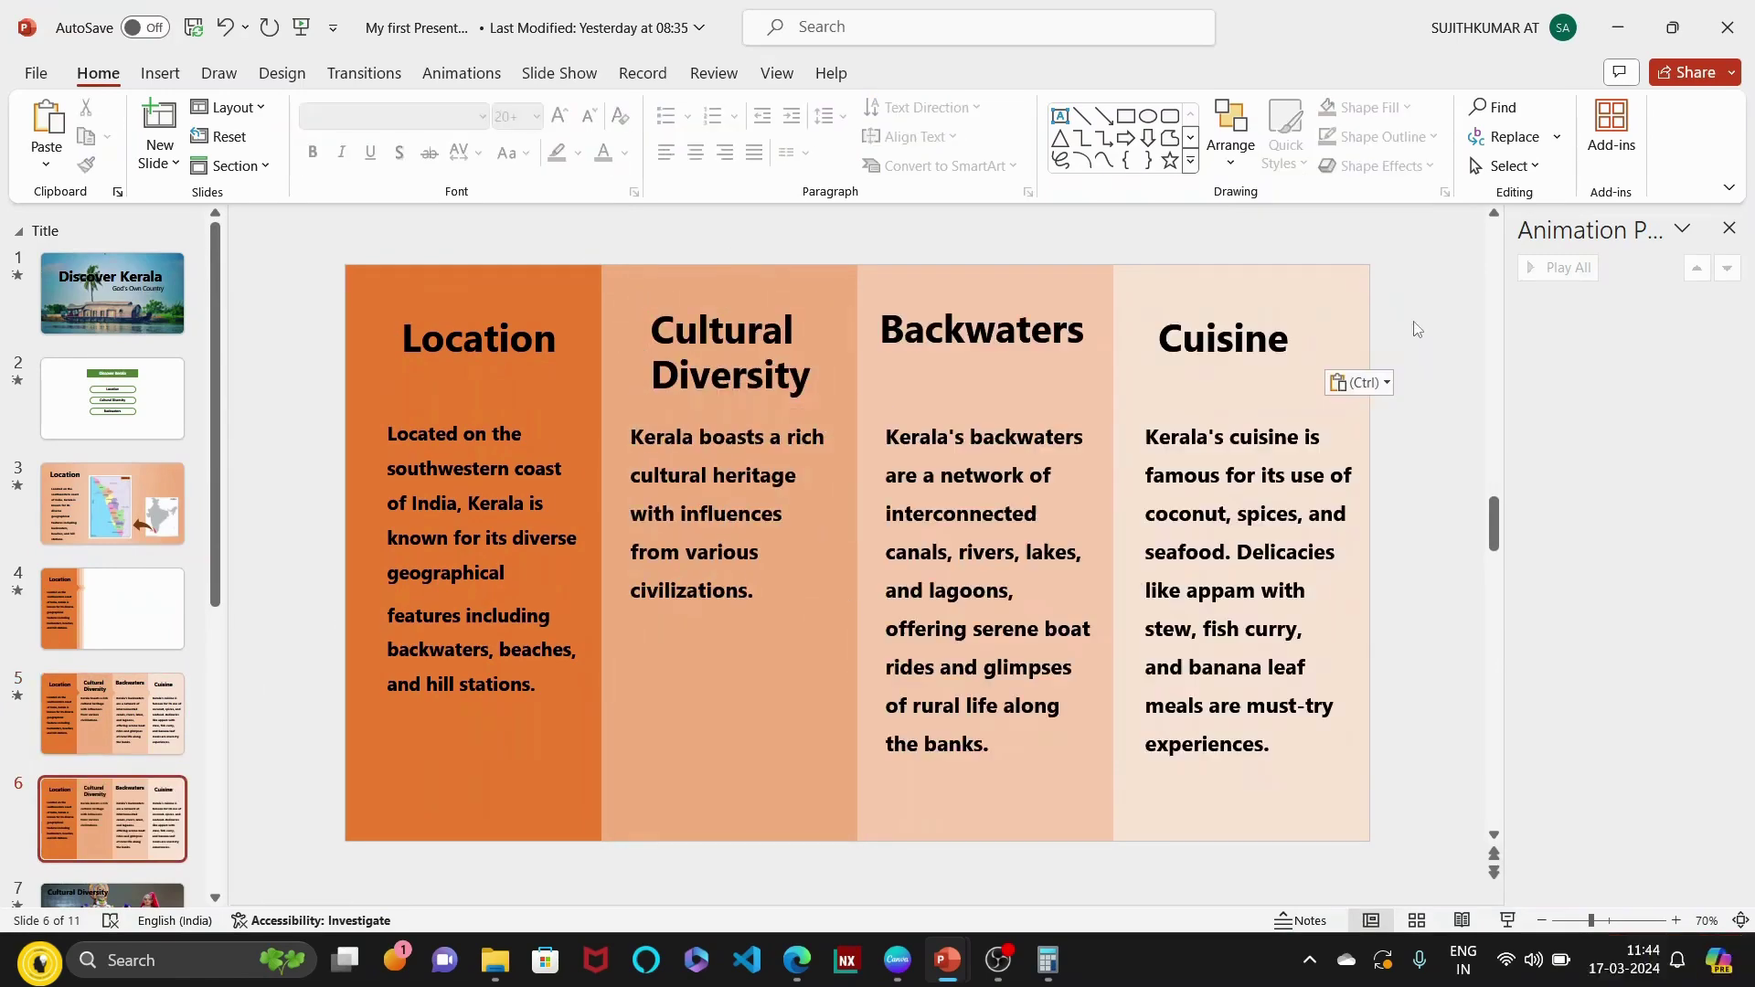
# Draw an outline-free 0.55 × 1.76 cm triangle at the Location/Cultural Diversity border.
pyautogui.click(160, 73)
pyautogui.click(378, 163)
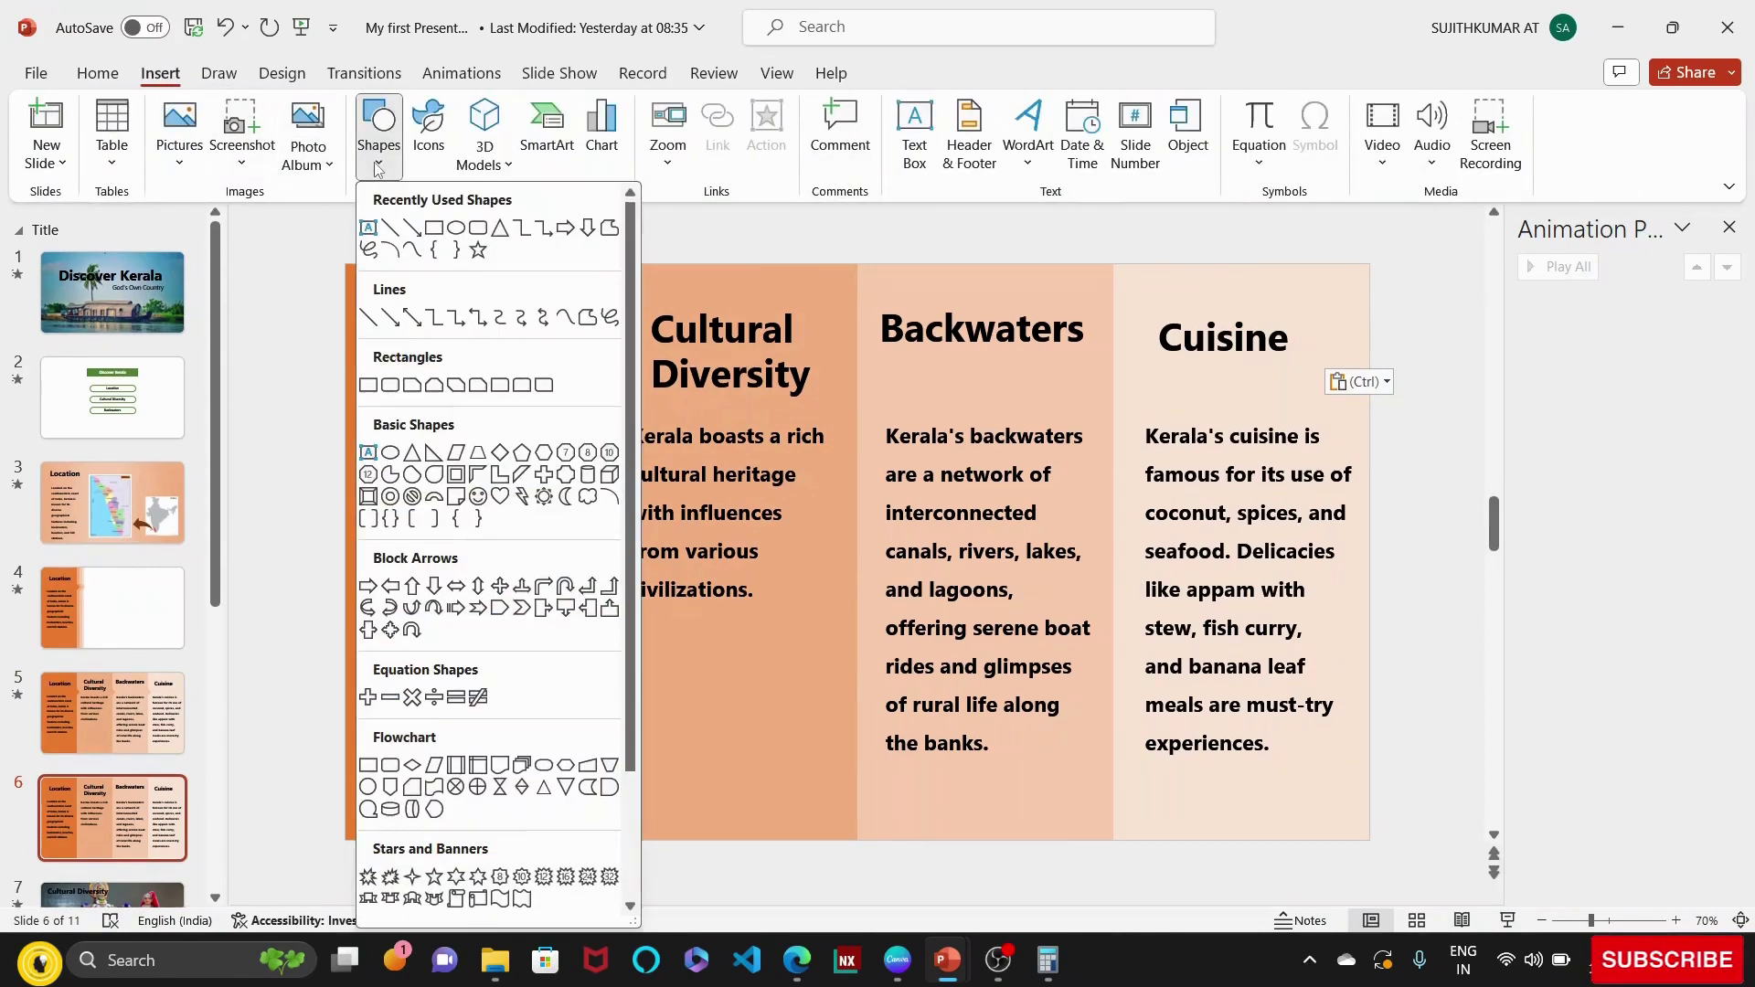
pyautogui.click(503, 235)
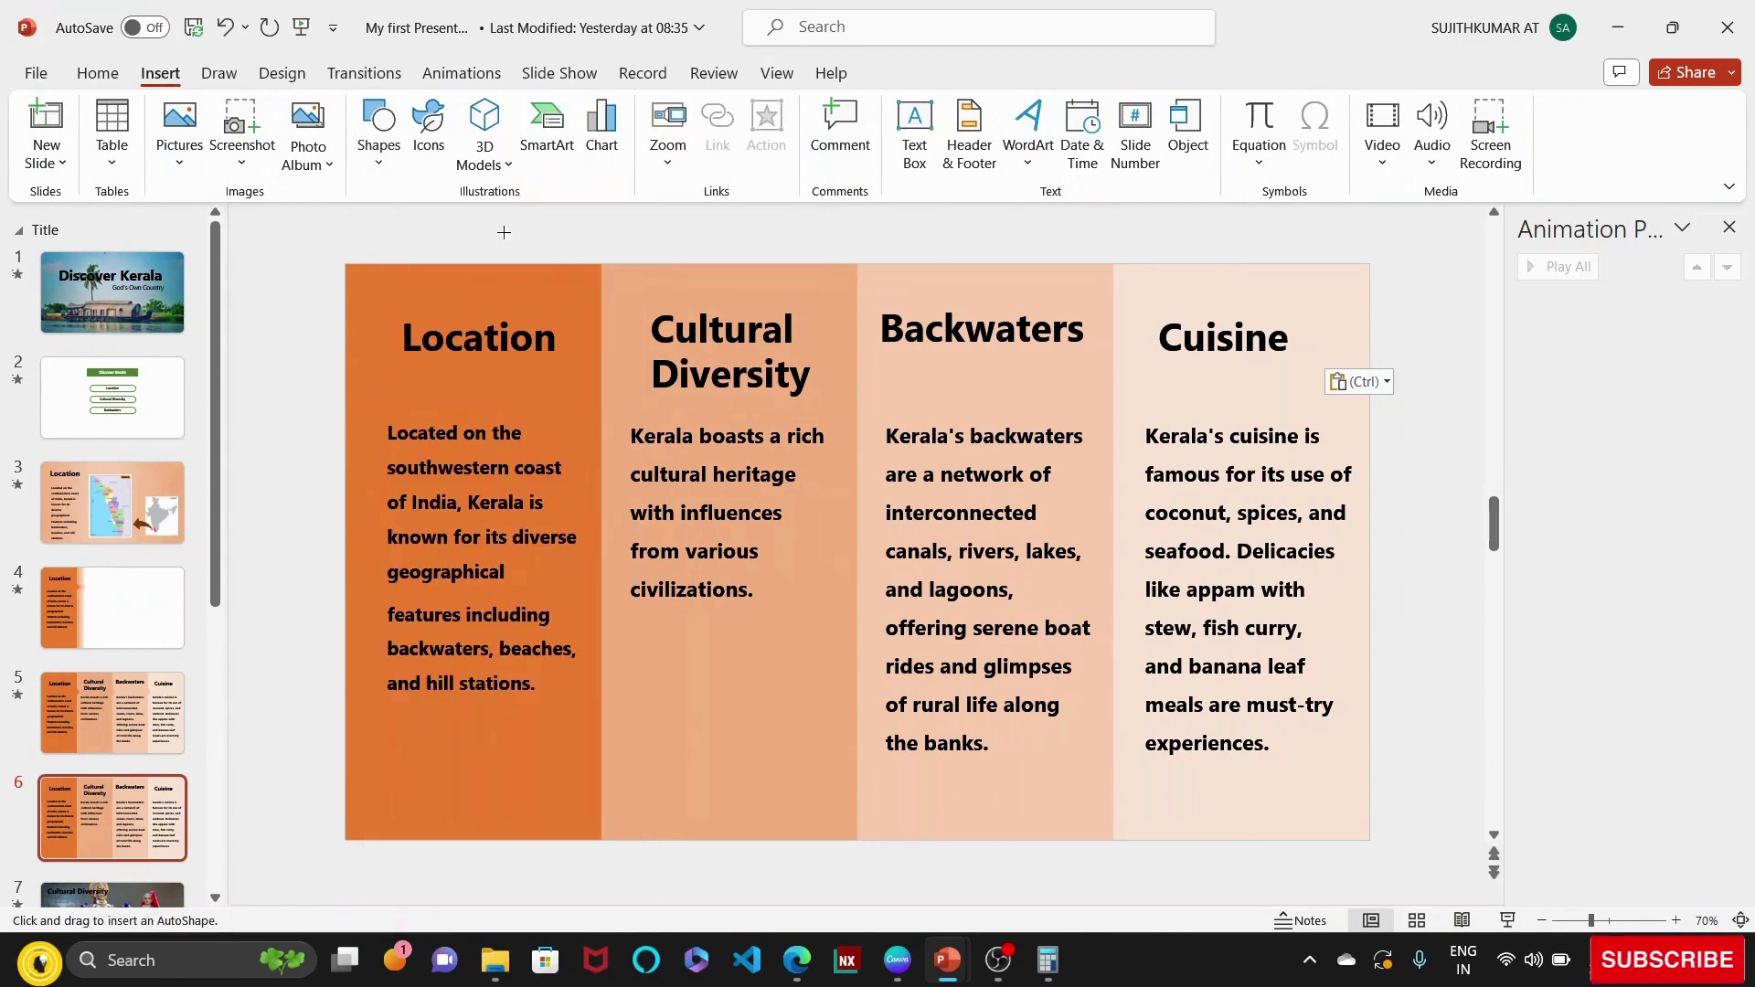
pyautogui.moveTo(604, 357)
pyautogui.mouseDown()
pyautogui.moveTo(640, 371)
pyautogui.moveTo(651, 322)
pyautogui.moveTo(675, 366)
pyautogui.moveTo(611, 380)
pyautogui.mouseUp()
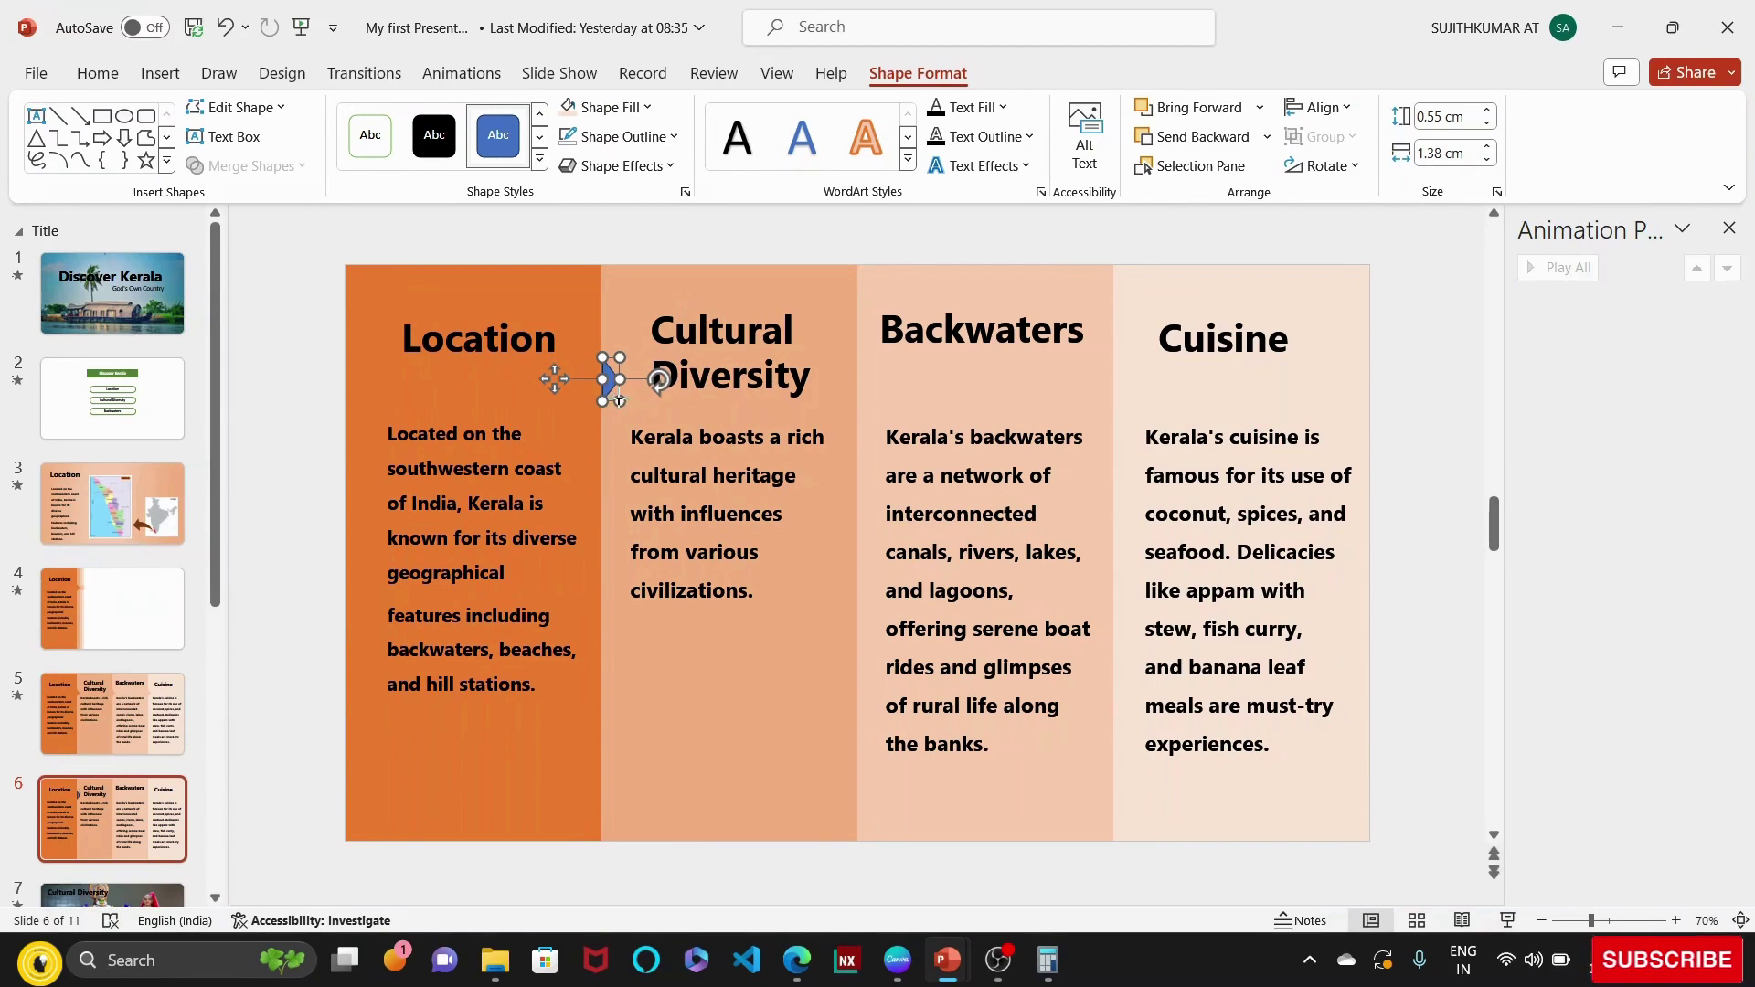
pyautogui.moveTo(619, 400); pyautogui.dragTo(619, 424)
pyautogui.click(621, 136)
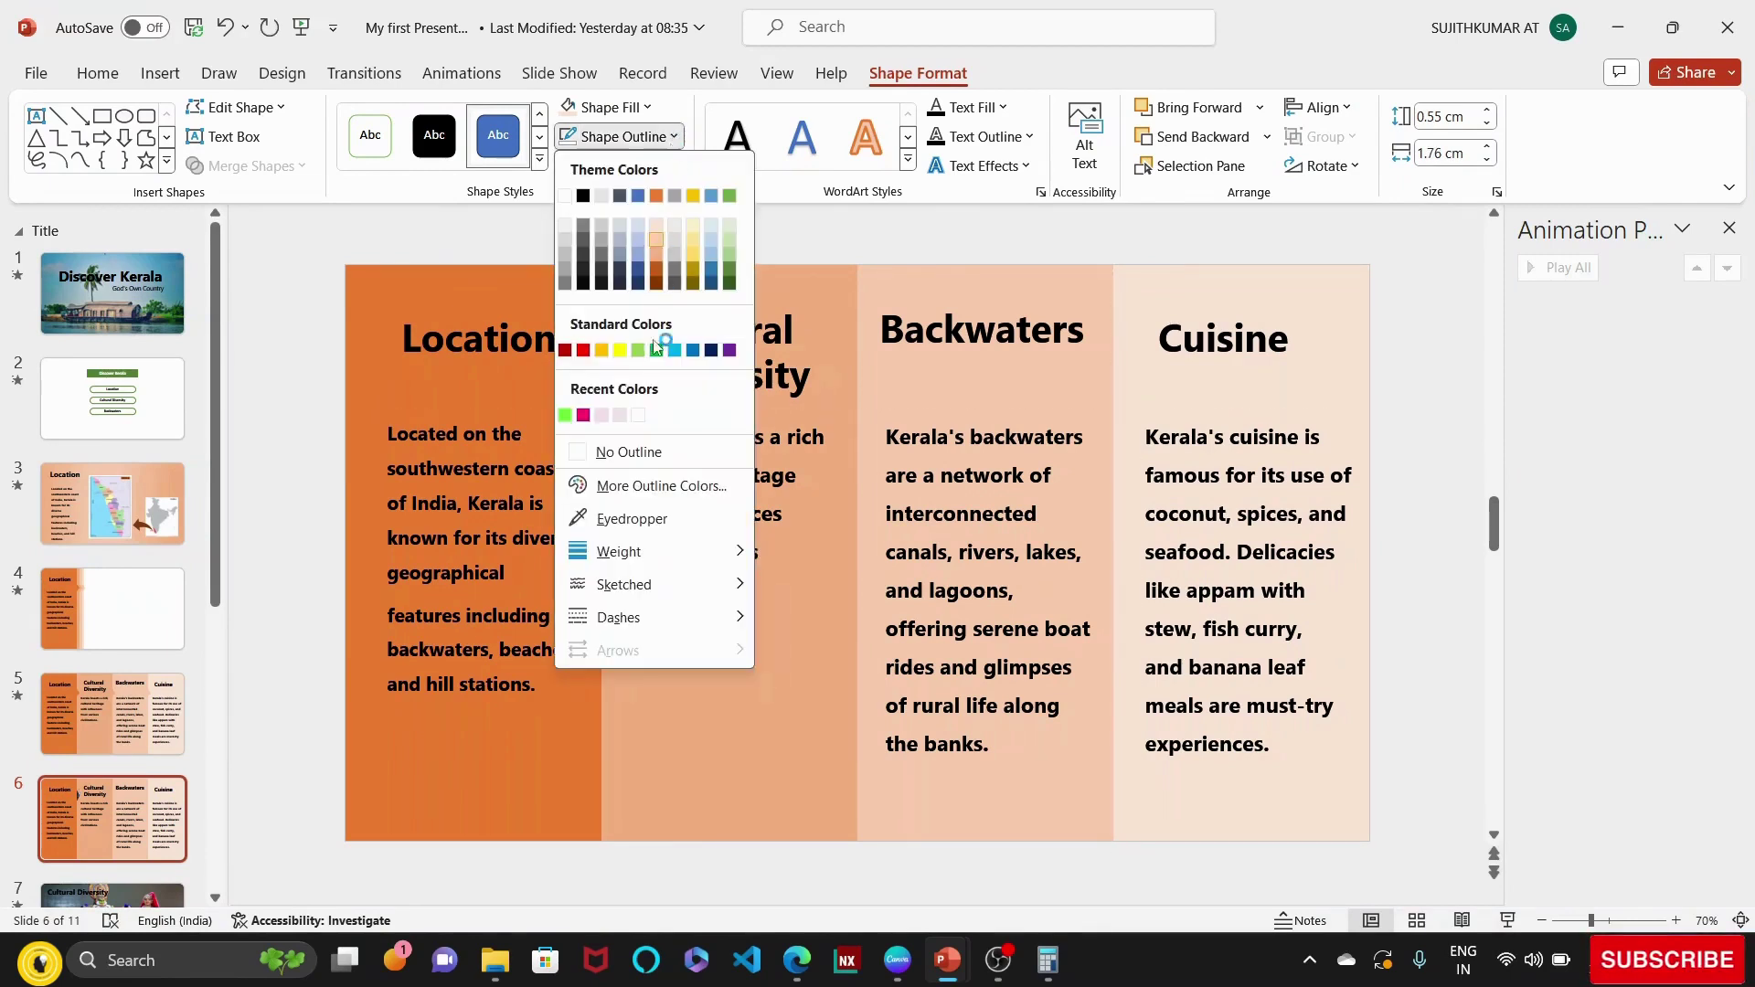
pyautogui.click(627, 452)
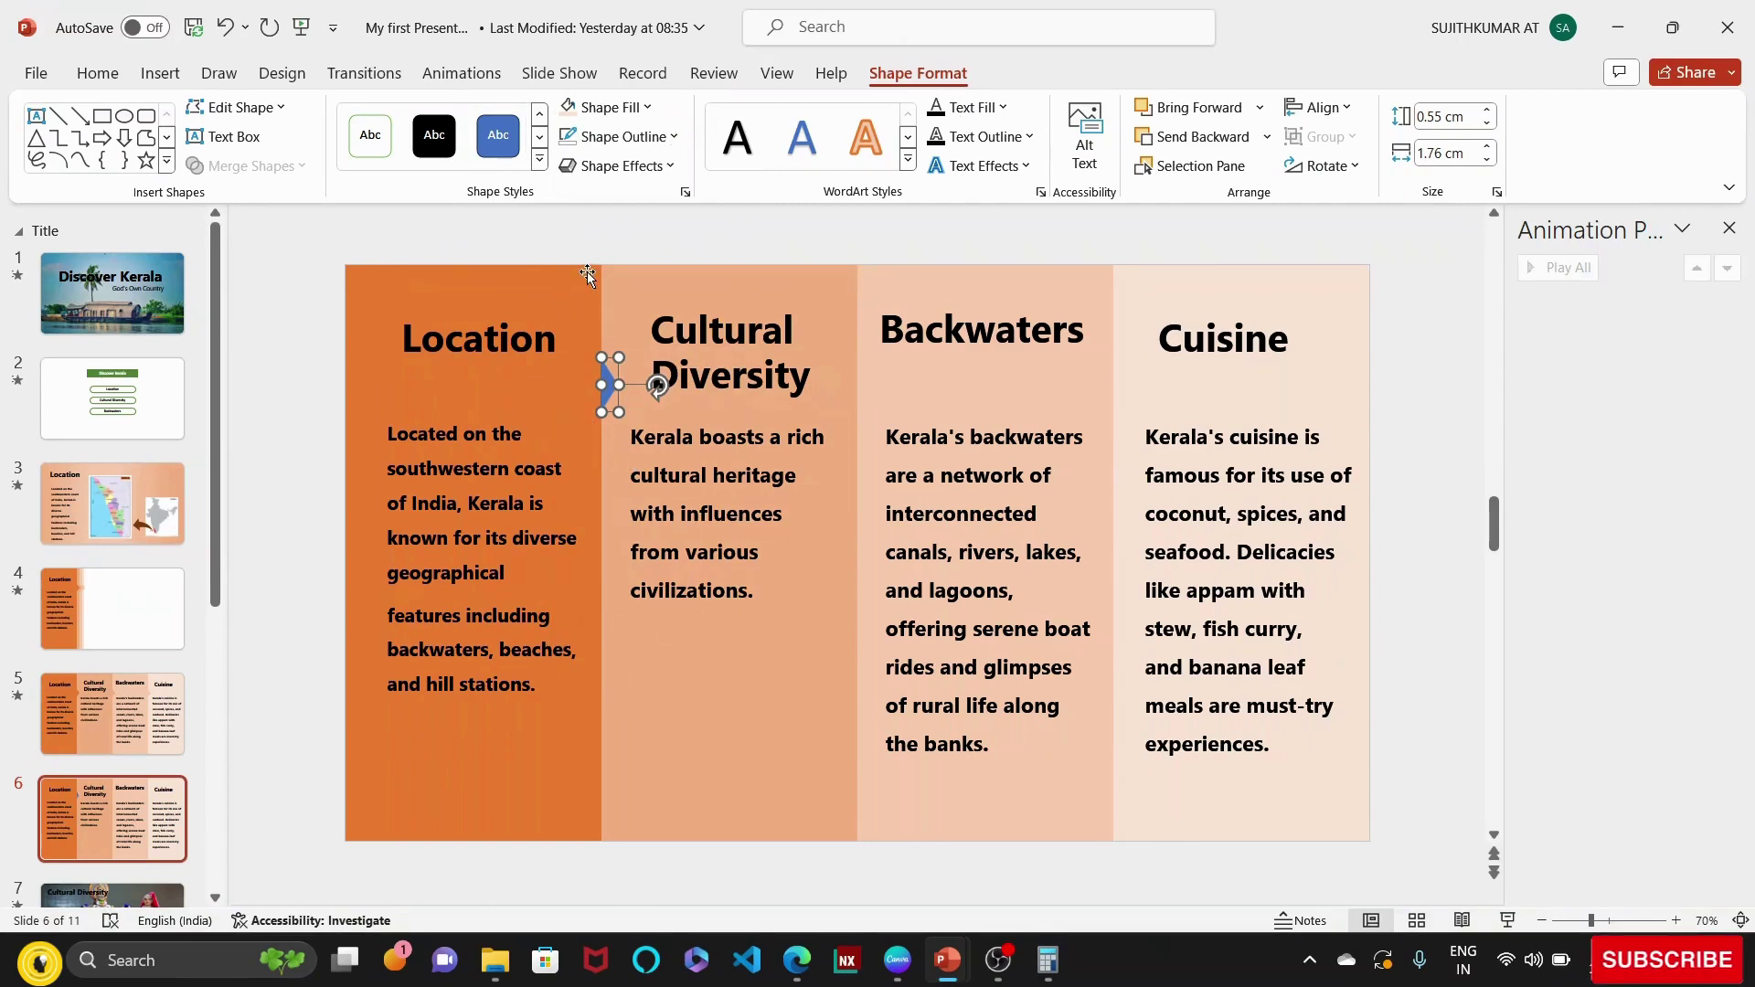
# Format-paint the Location column's orange onto the triangle.
pyautogui.click(523, 391)
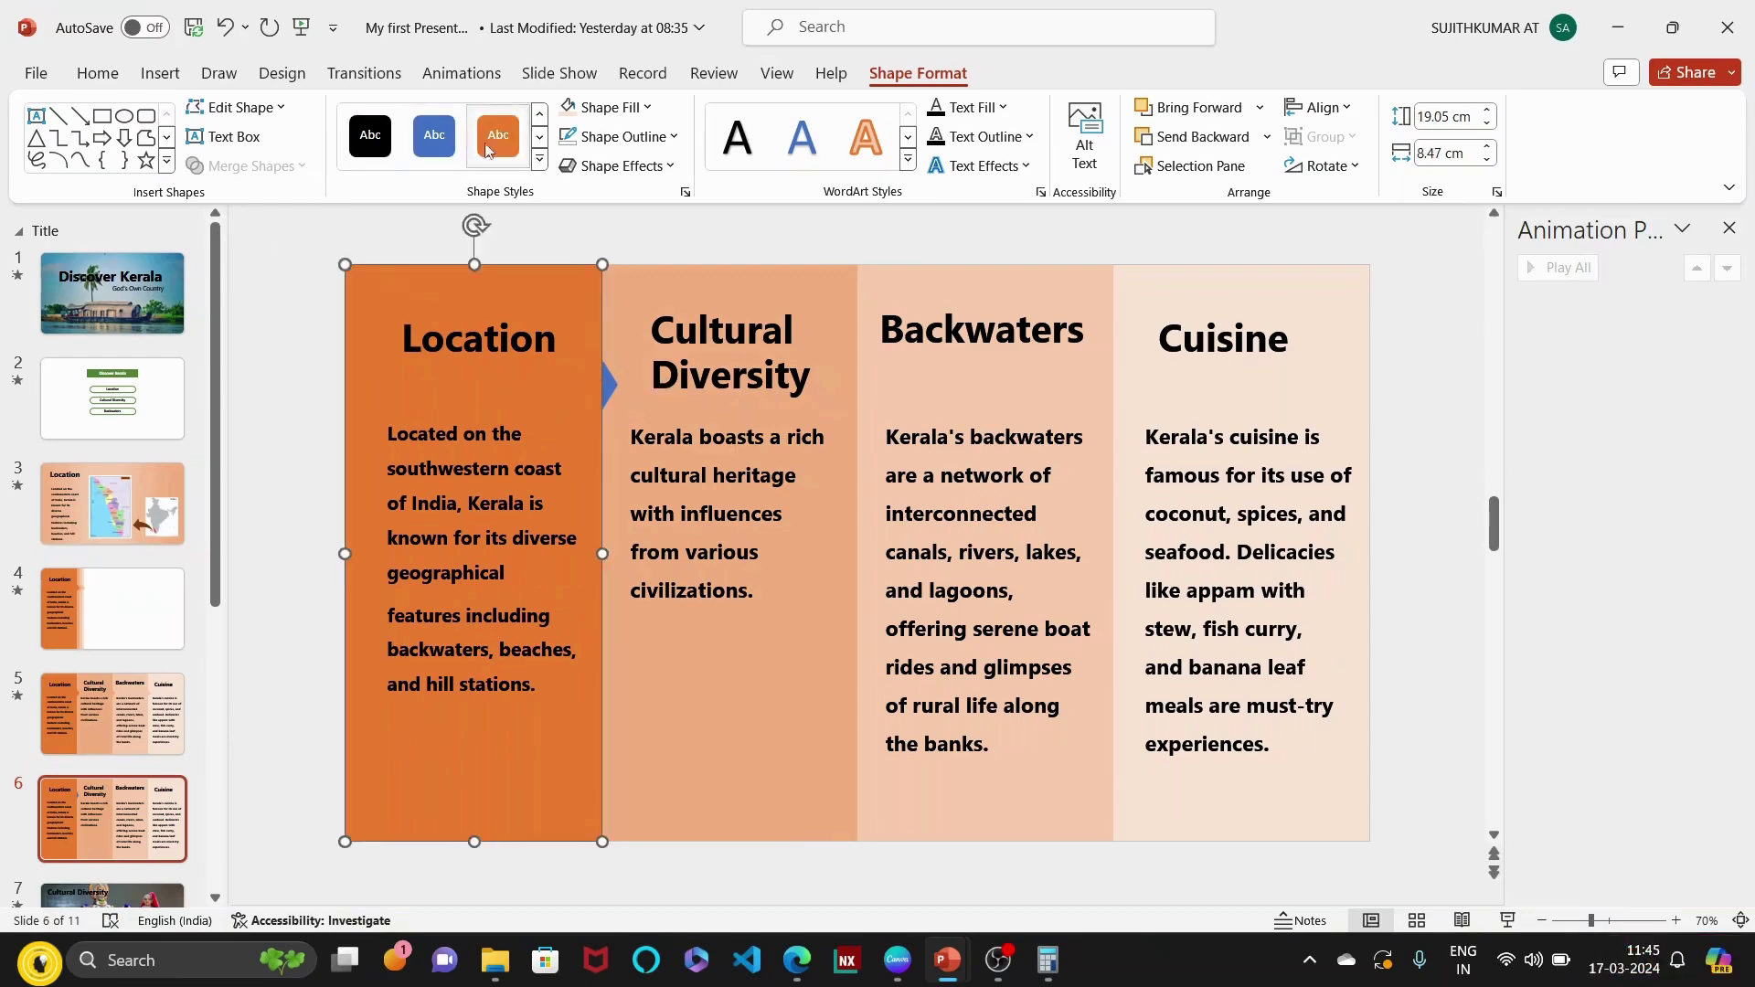
pyautogui.click(98, 73)
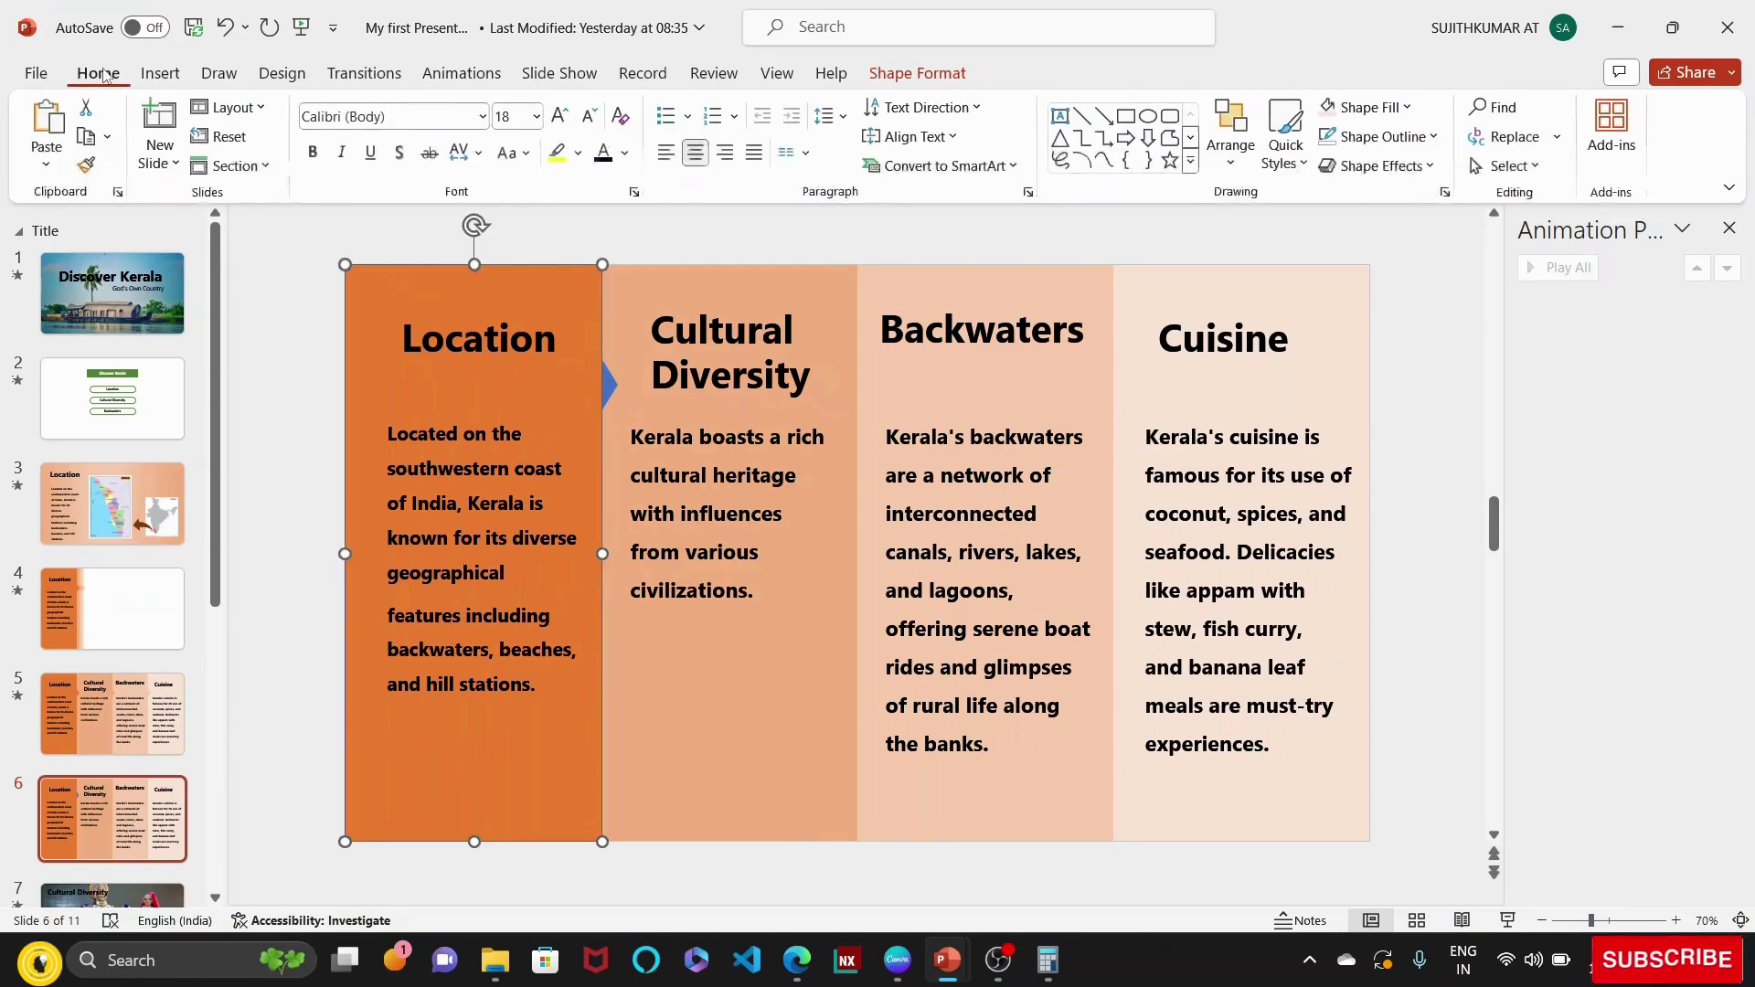
pyautogui.click(88, 165)
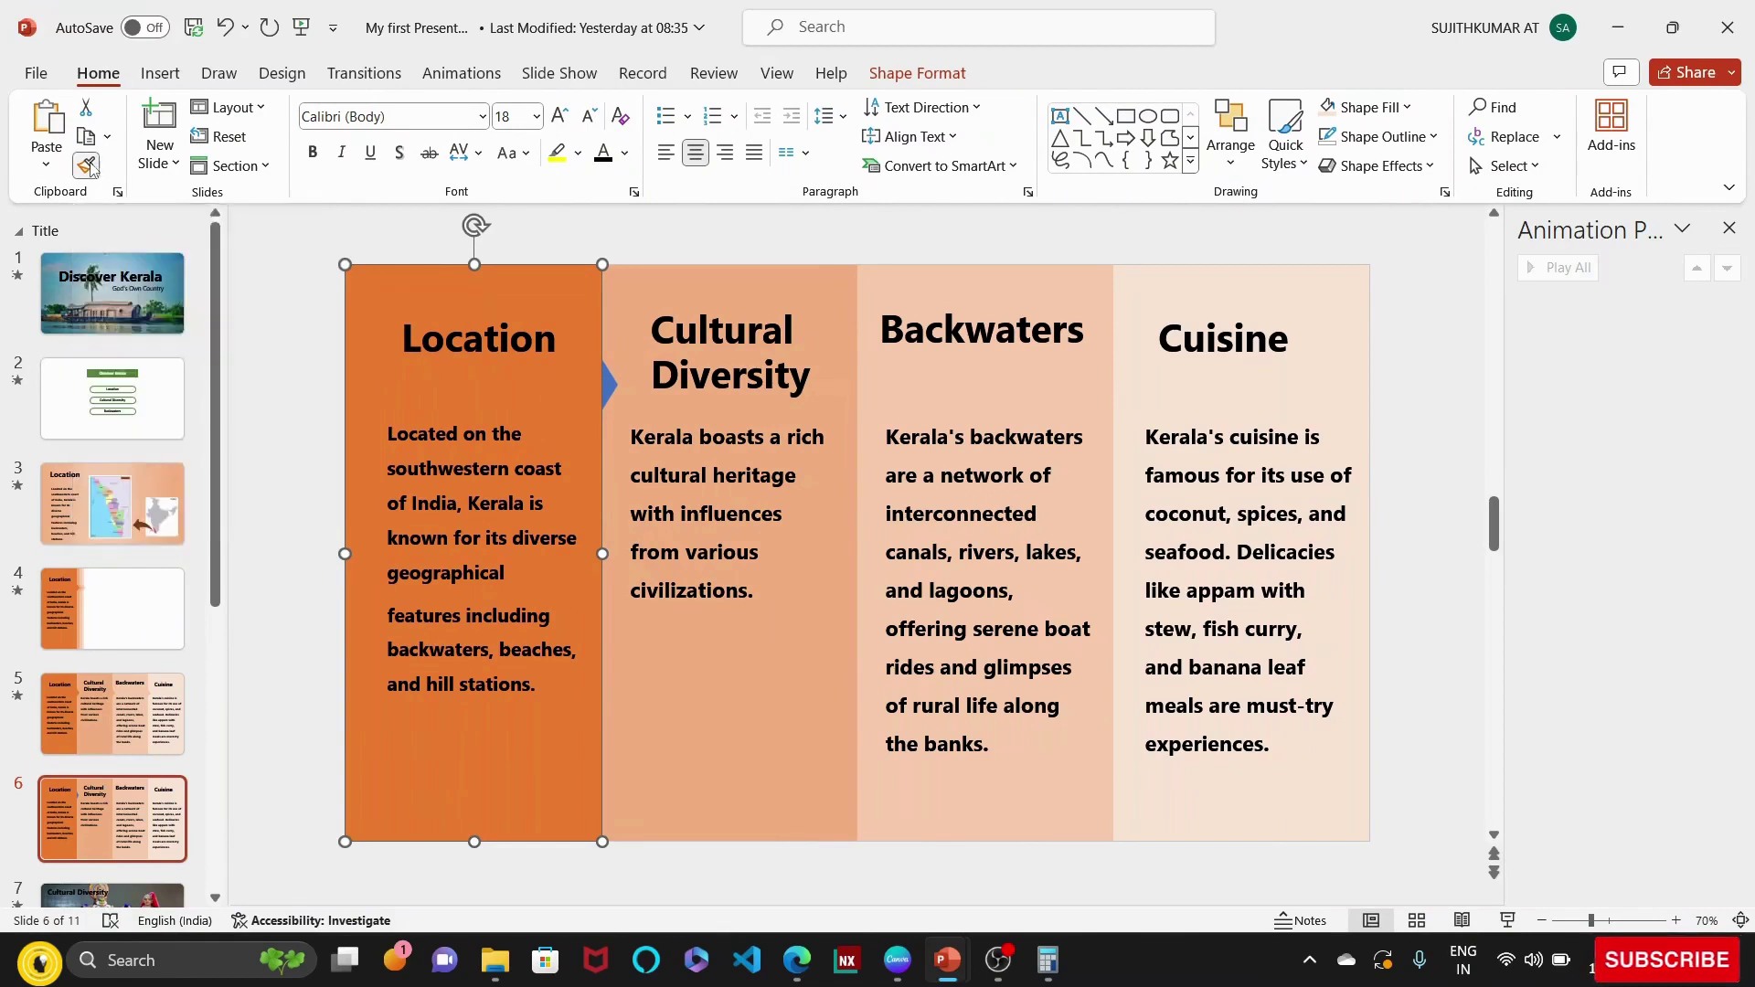
pyautogui.click(611, 384)
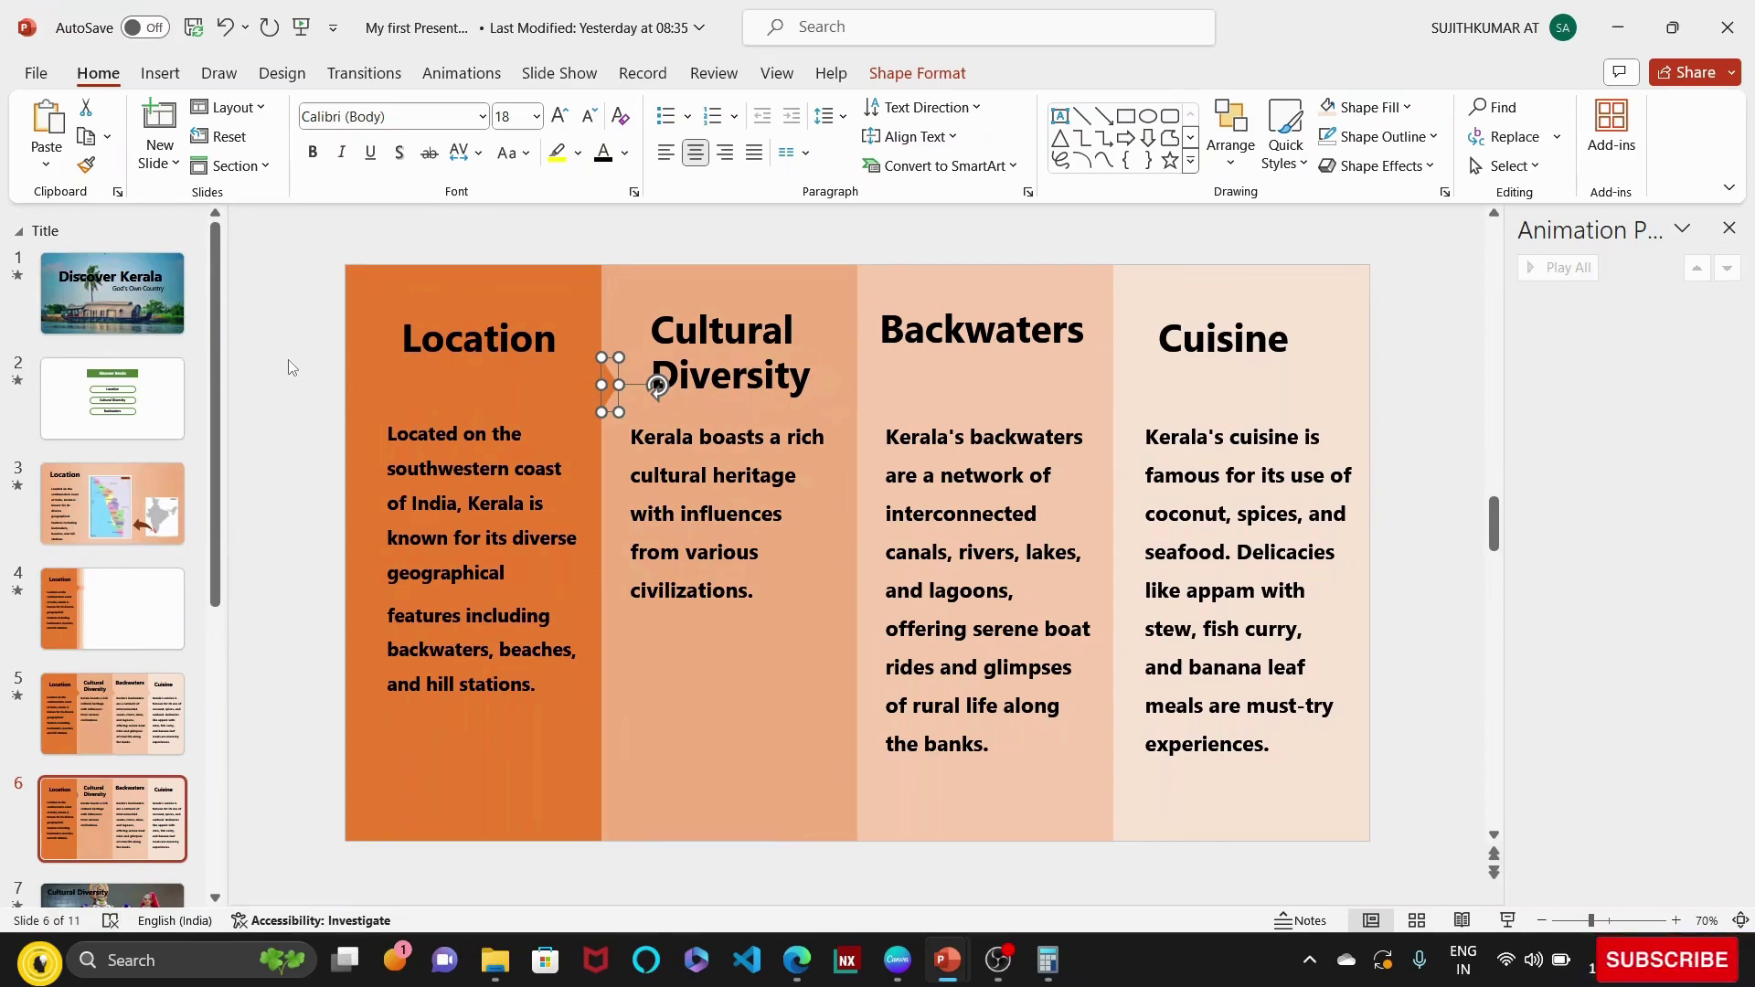
# Place a duplicate arrow at the Cultural Diversity/Backwaters border, coloured like Cultural Diversity.
pyautogui.press('Right')
pyautogui.press('Down')
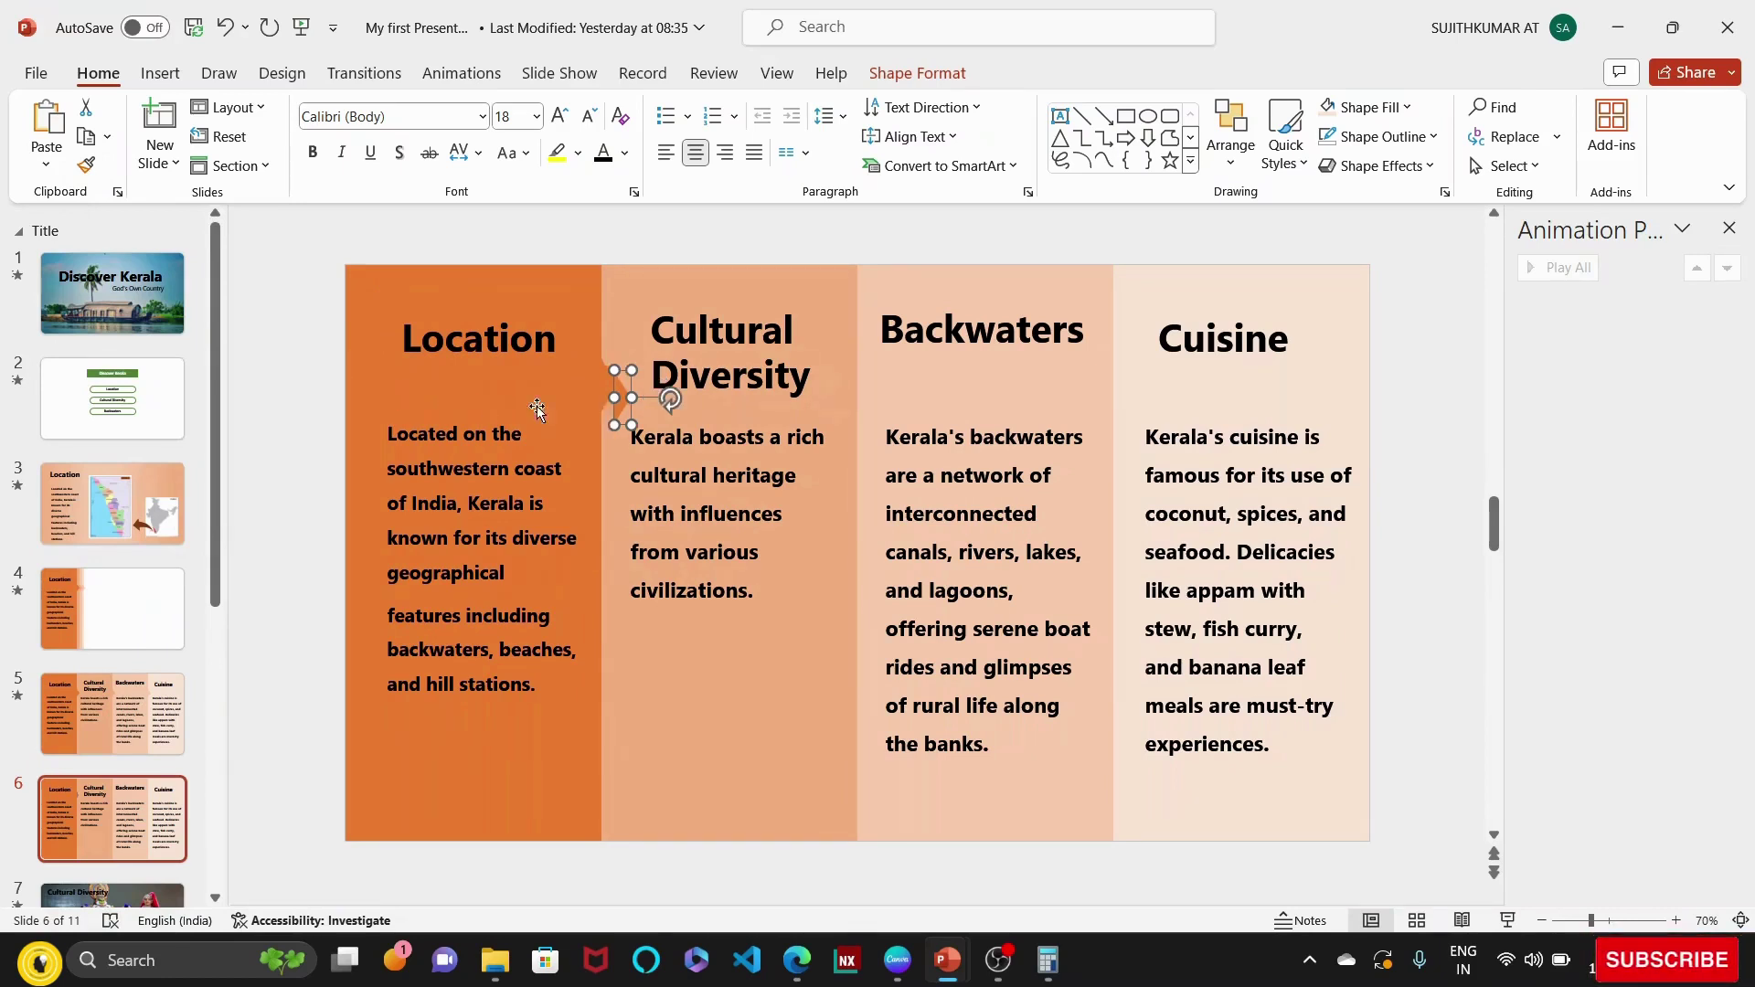
pyautogui.moveTo(625, 400)
pyautogui.mouseDown()
pyautogui.moveTo(896, 397)
pyautogui.moveTo(865, 398)
pyautogui.mouseUp()
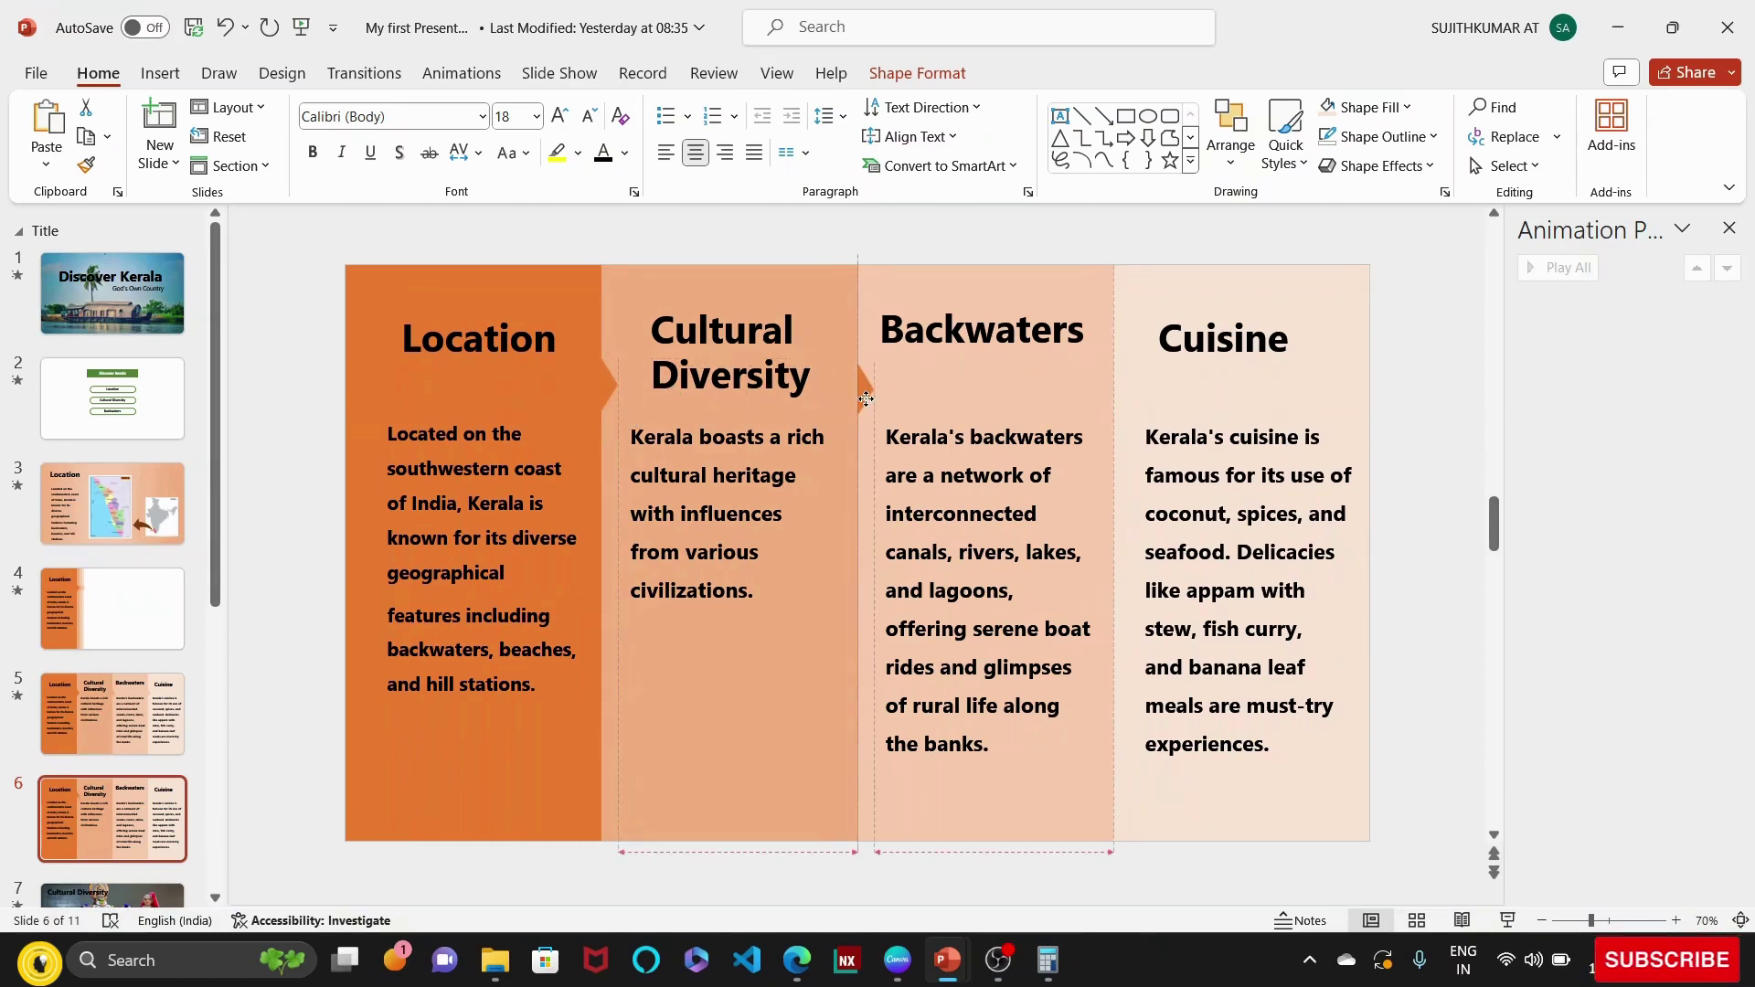
pyautogui.moveTo(866, 399); pyautogui.dragTo(867, 399)
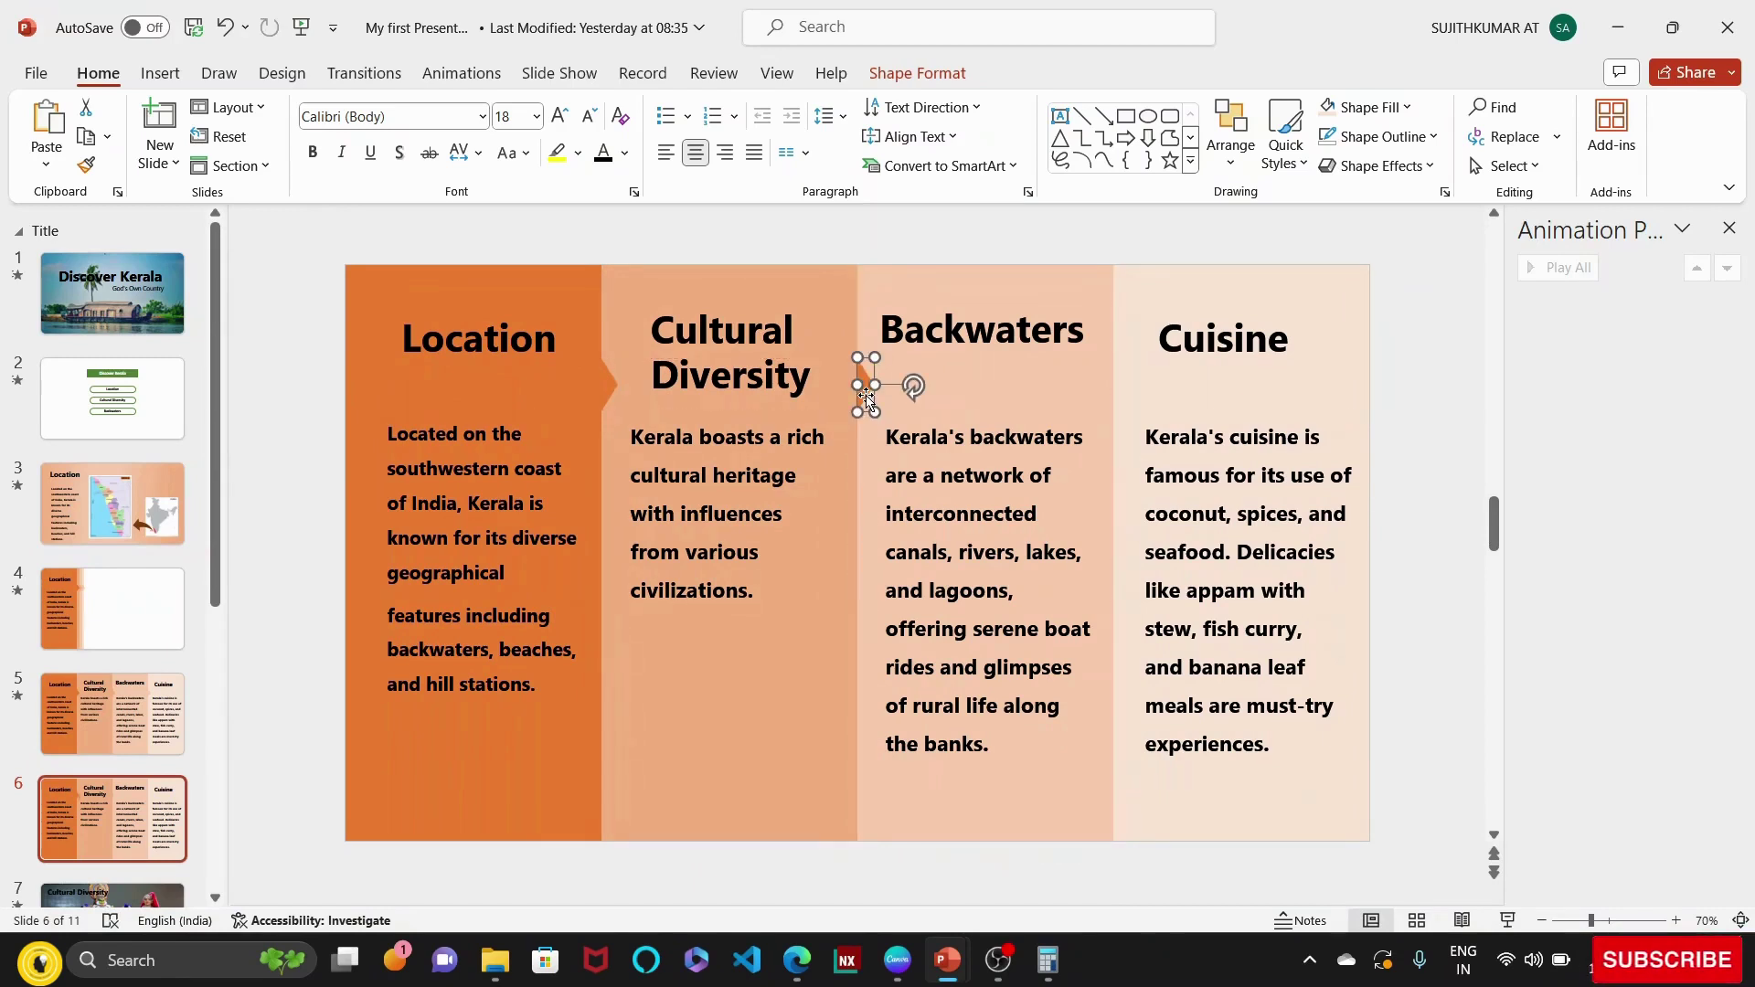
pyautogui.moveTo(868, 399); pyautogui.dragTo(859, 395)
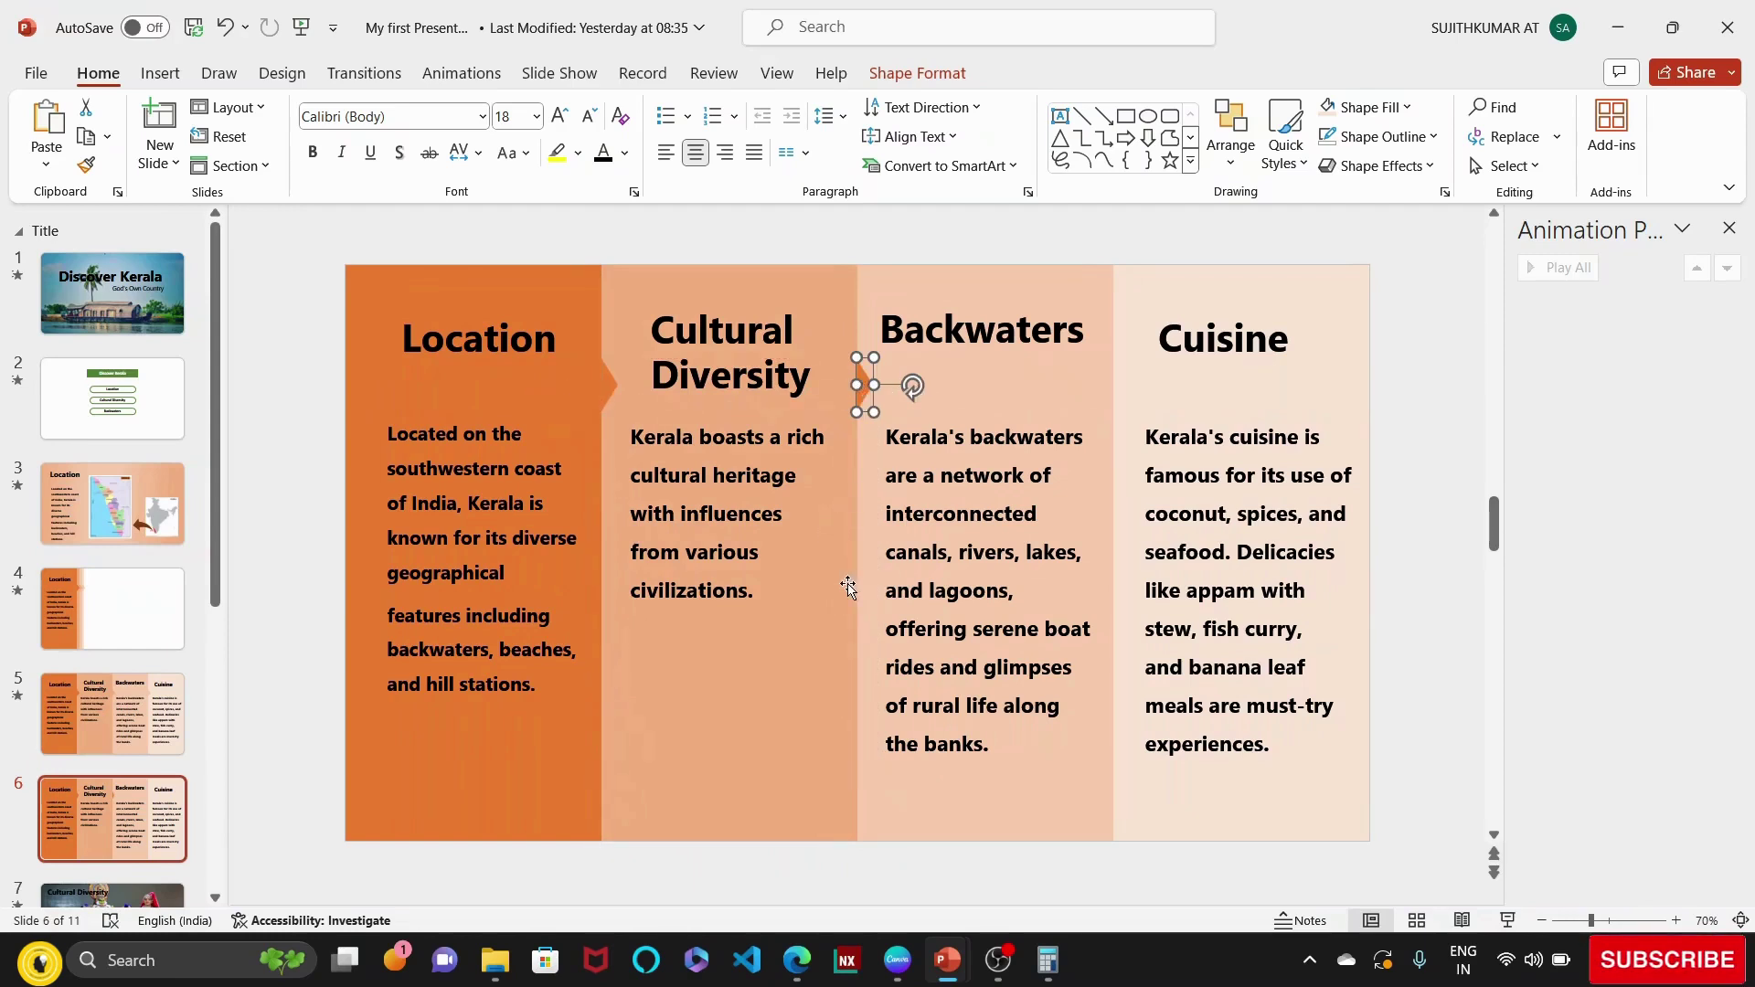
pyautogui.click(827, 544)
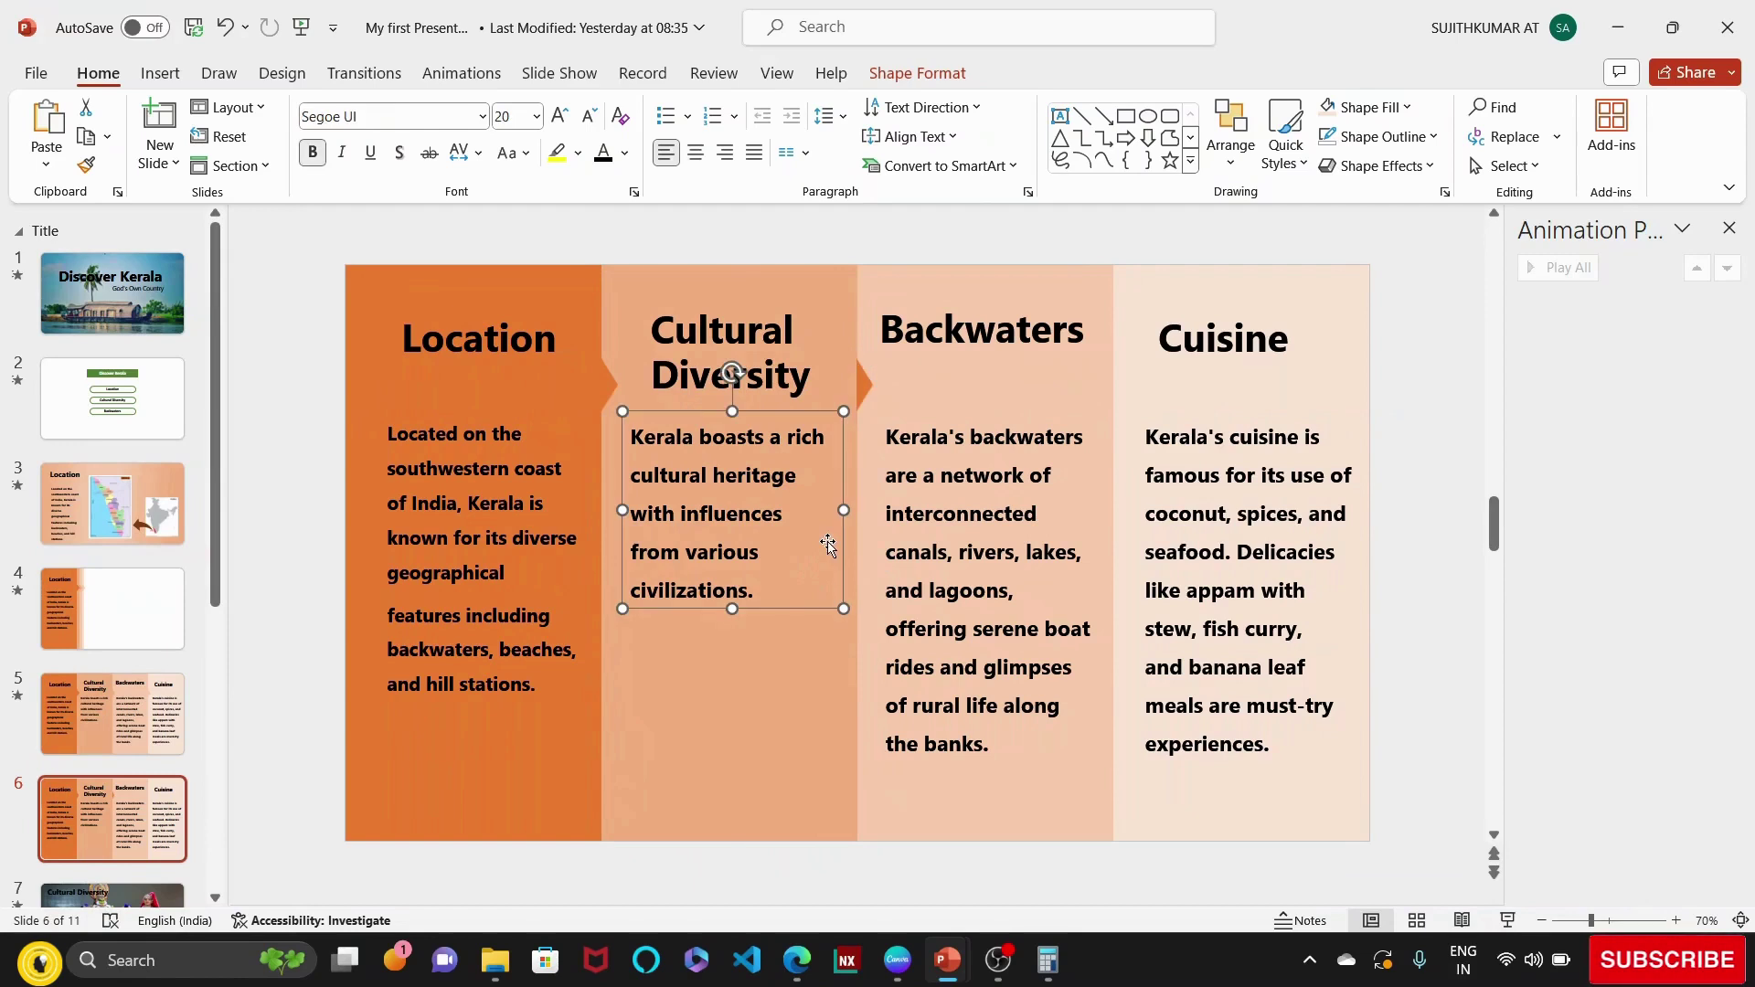
pyautogui.click(801, 687)
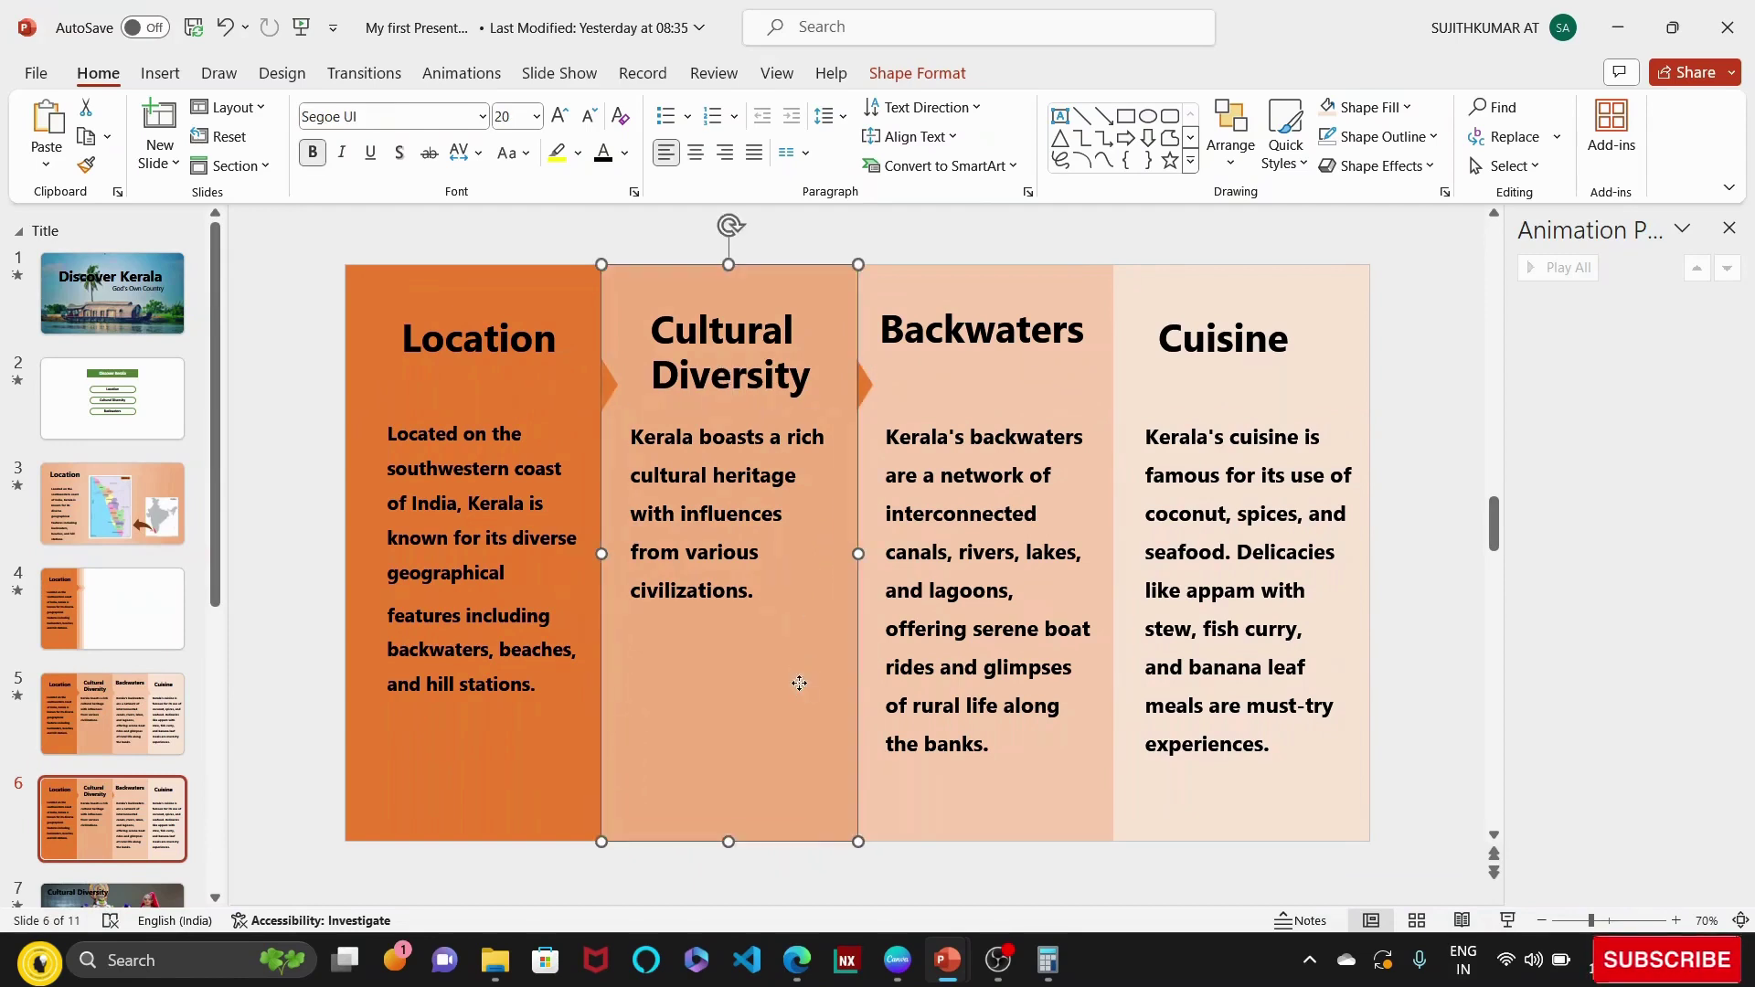
pyautogui.click(88, 165)
pyautogui.click(89, 165)
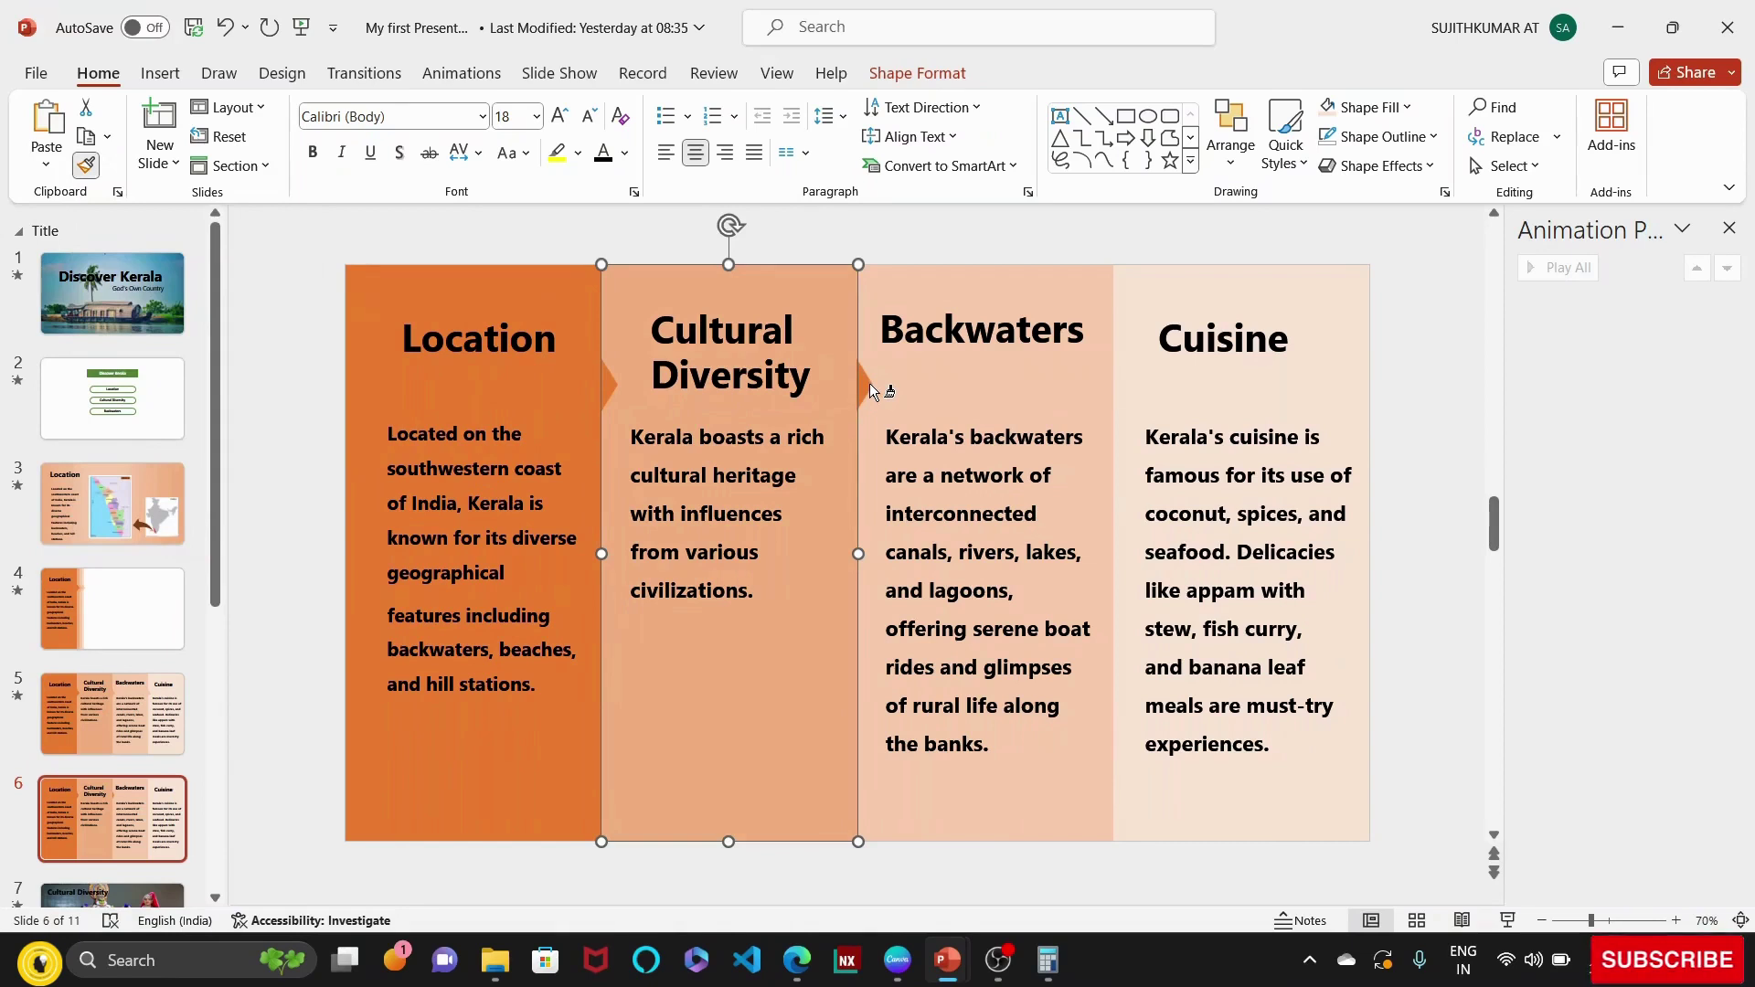
pyautogui.click(869, 382)
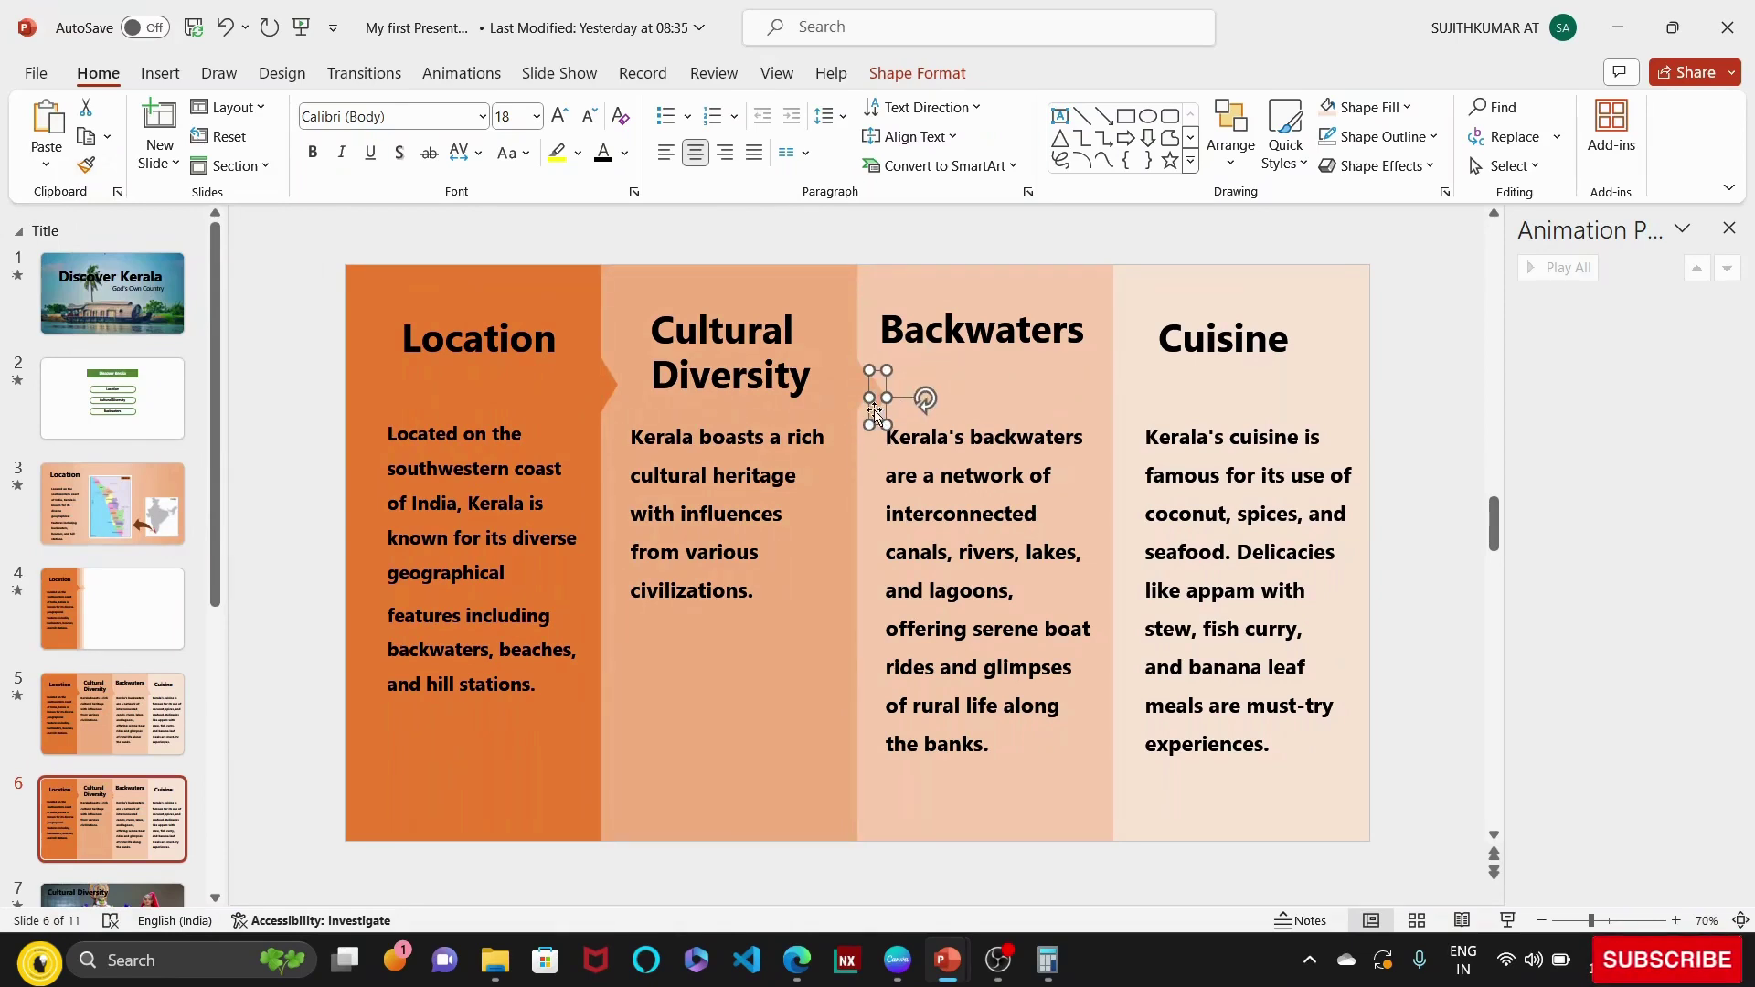
# Move the third arrow to the Backwaters/Cuisine border and give it the Backwaters colour.
pyautogui.moveTo(869, 405); pyautogui.dragTo(1117, 397)
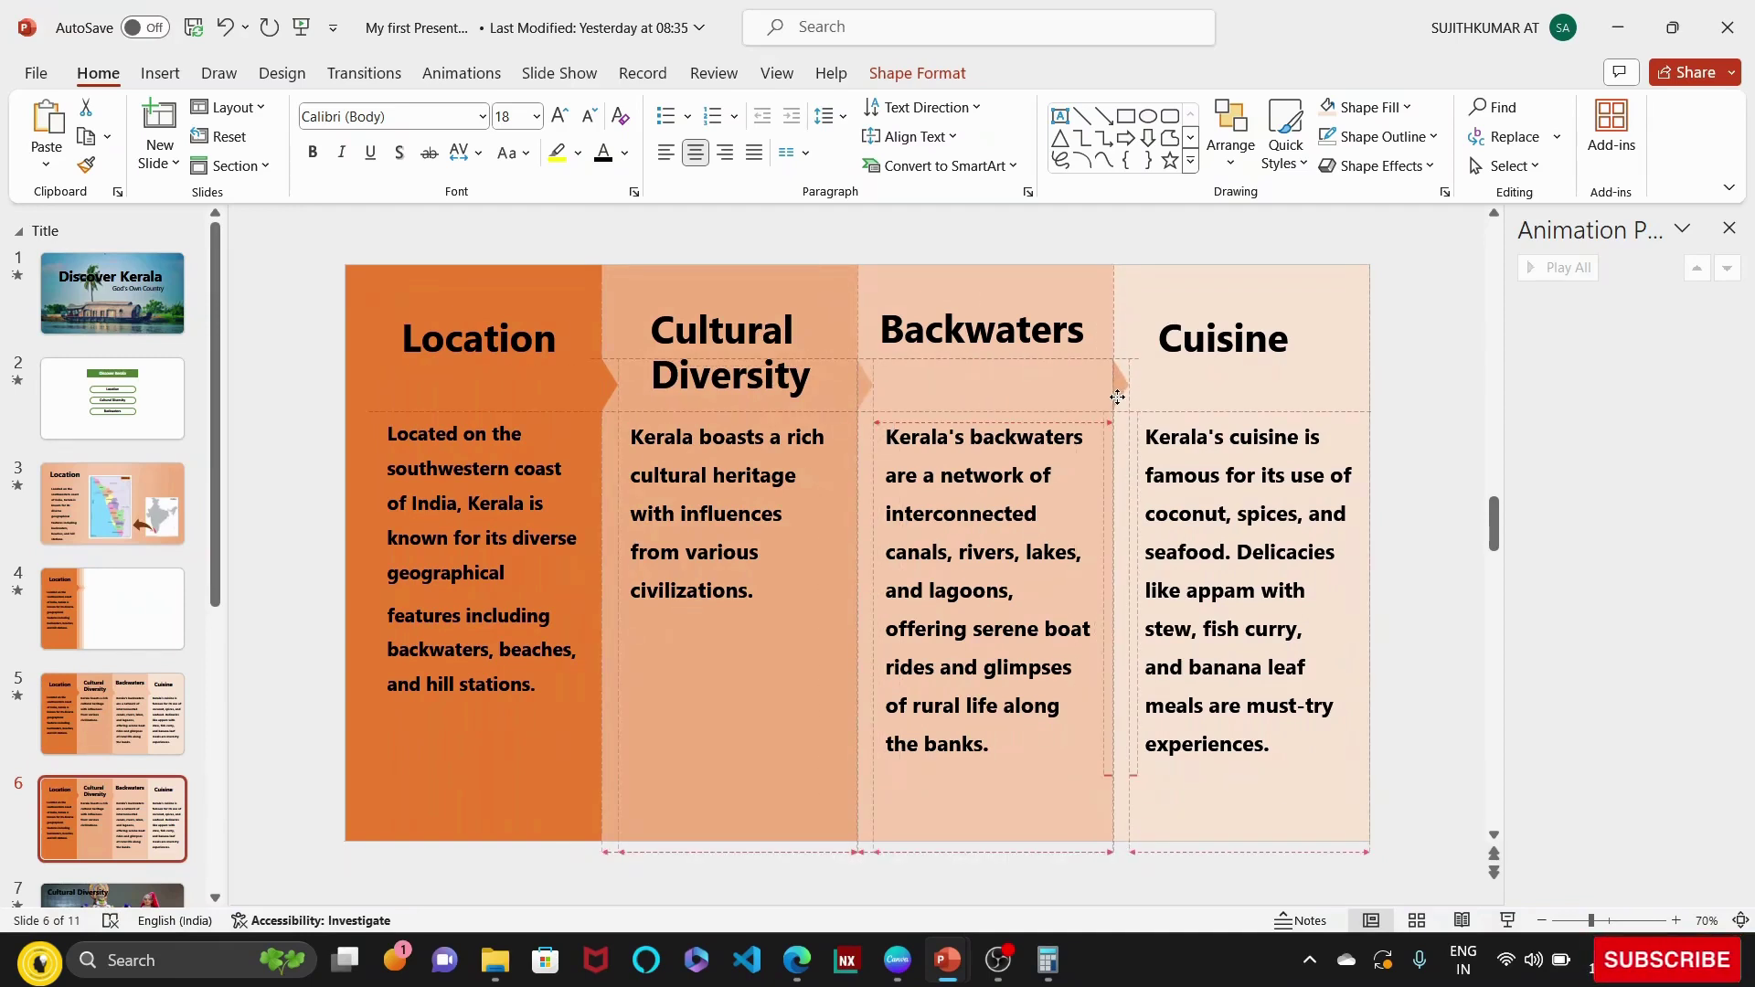
pyautogui.click(1026, 392)
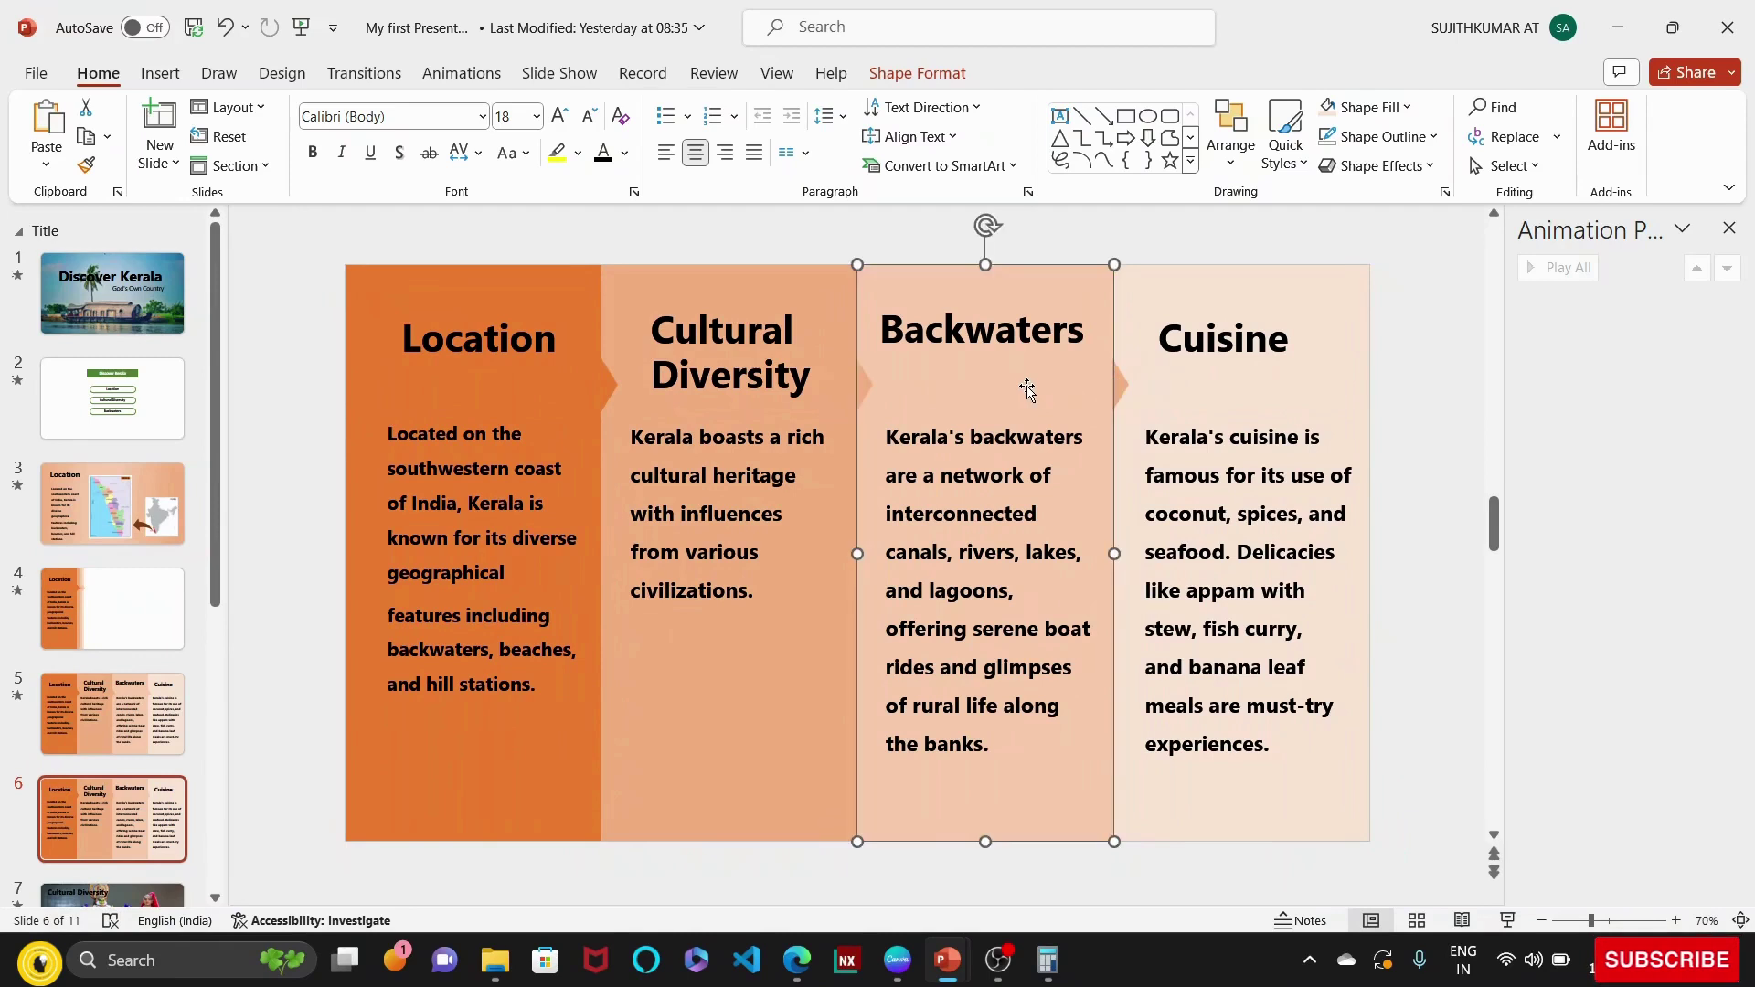
pyautogui.click(86, 165)
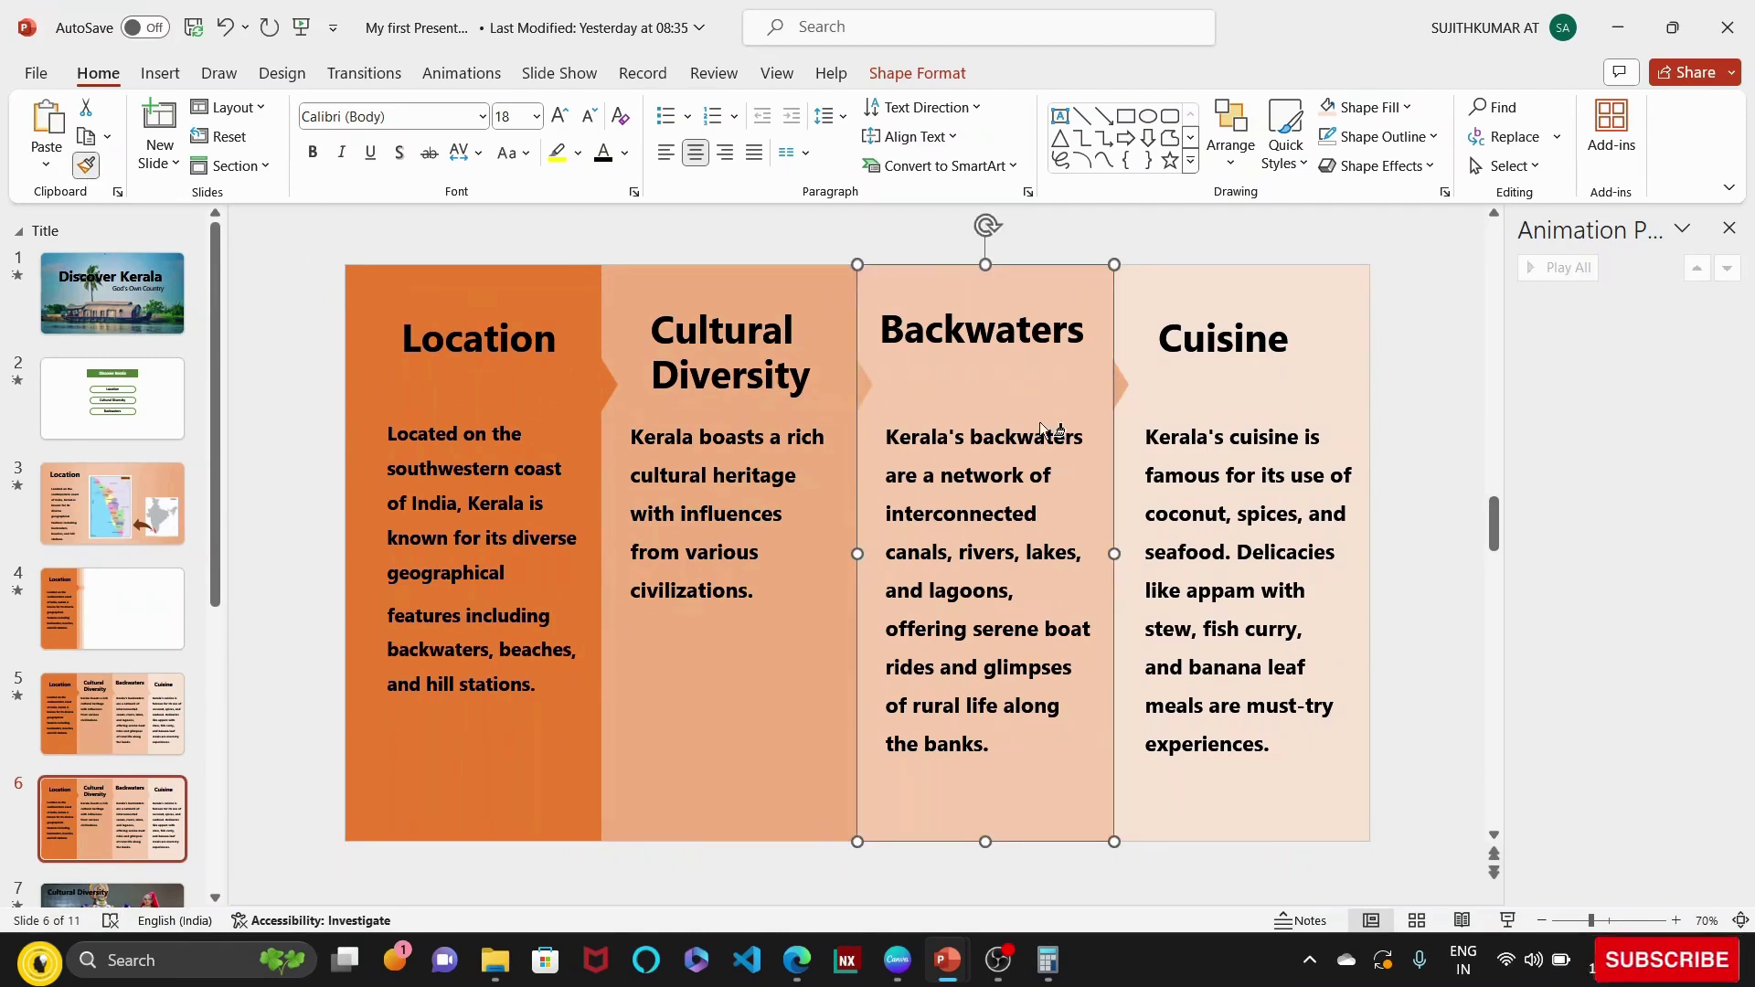
pyautogui.click(1119, 391)
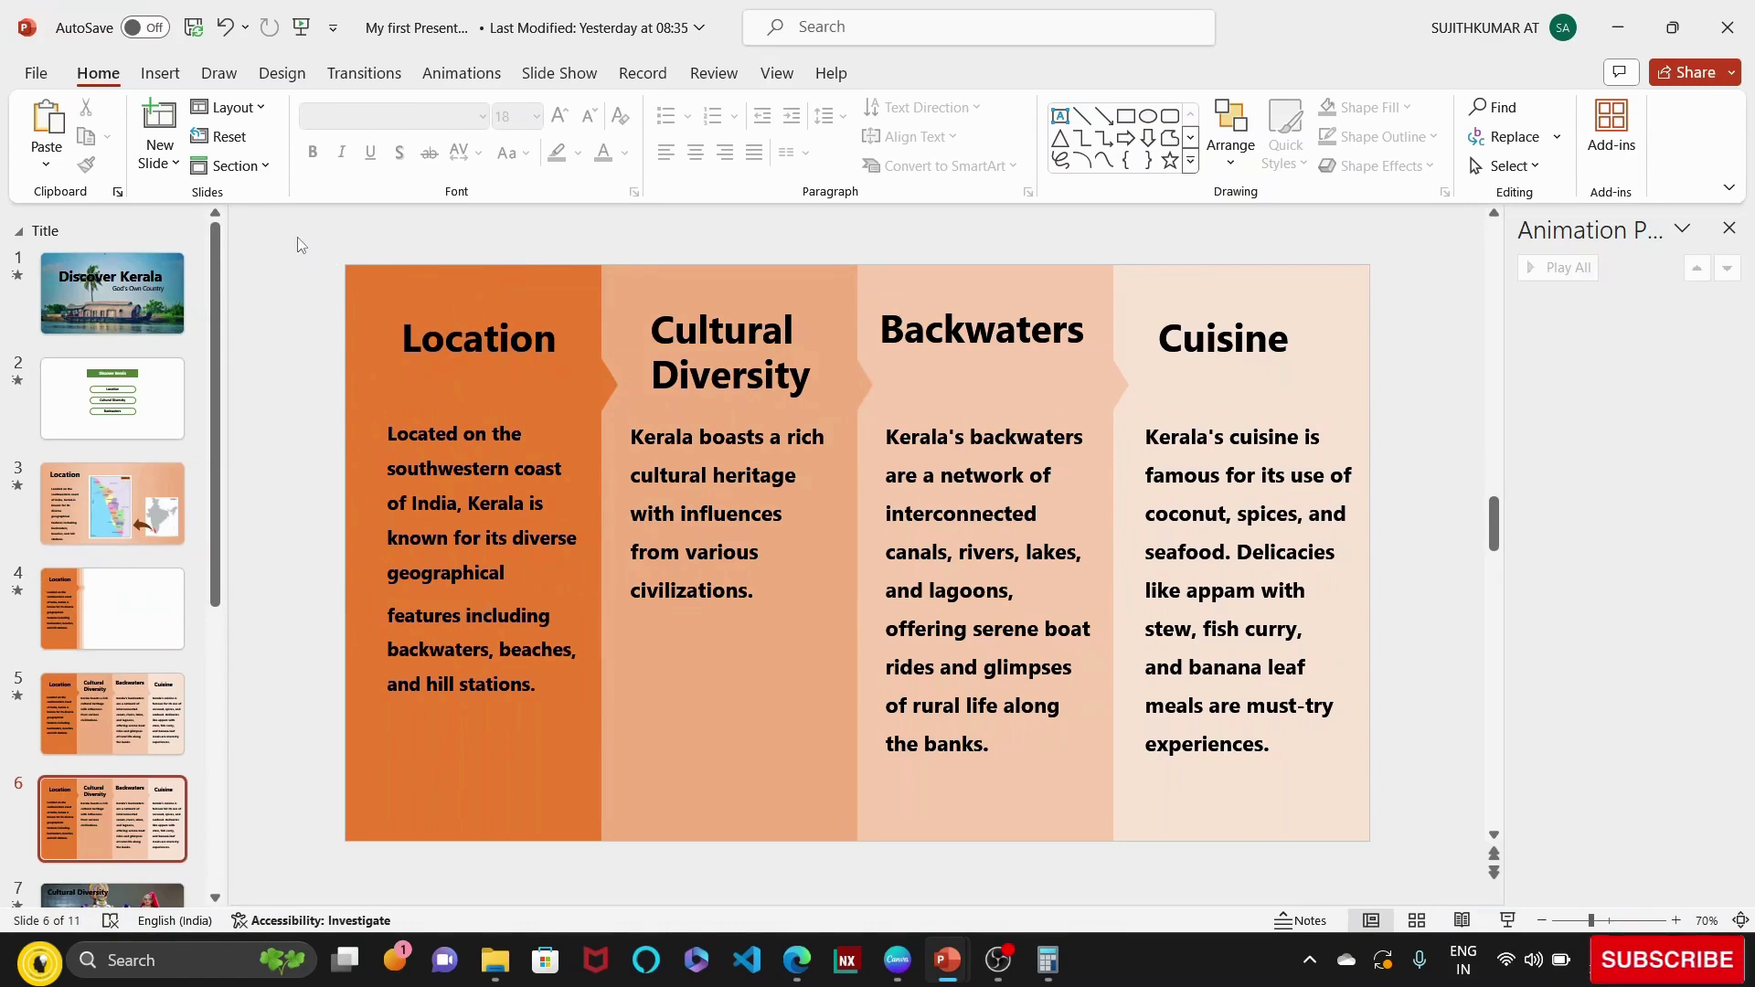
# Group the Location, Cultural Diversity, Backwaters and Cuisine columns' shapes separately with Ctrl+G.
pyautogui.moveTo(291, 223)
pyautogui.mouseDown()
pyautogui.moveTo(629, 800)
pyautogui.moveTo(613, 802)
pyautogui.mouseUp()
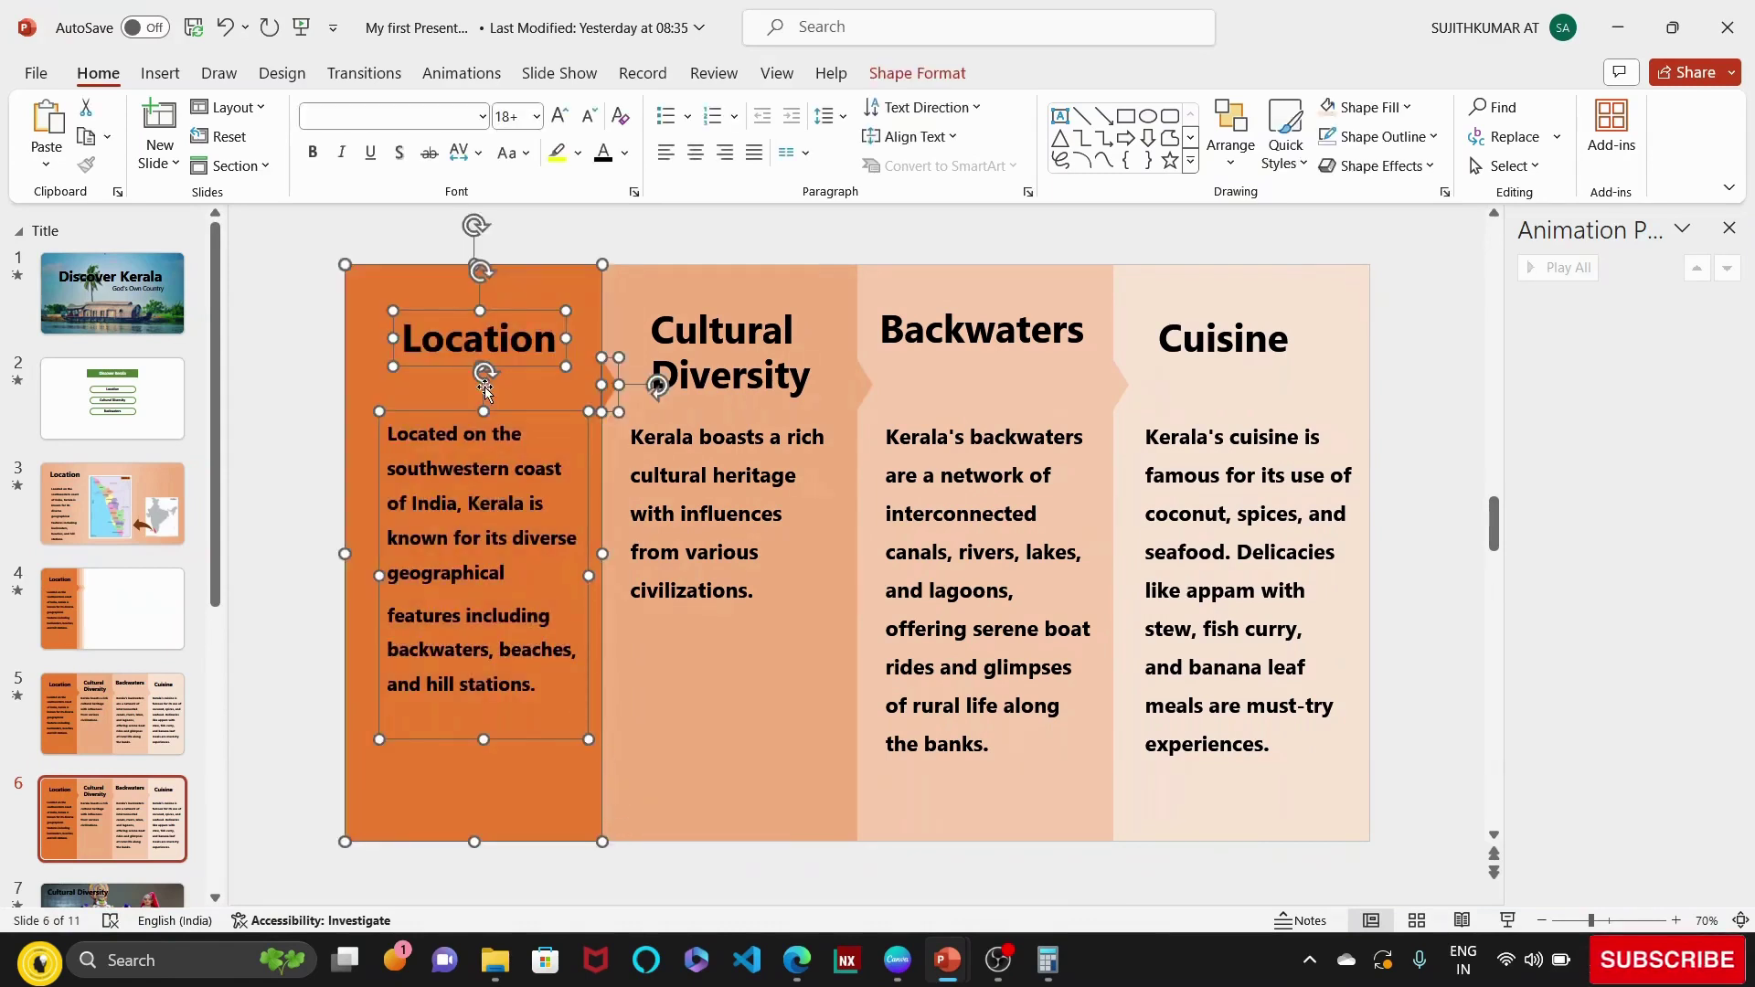
pyautogui.hotkey('ctrl', 'g')
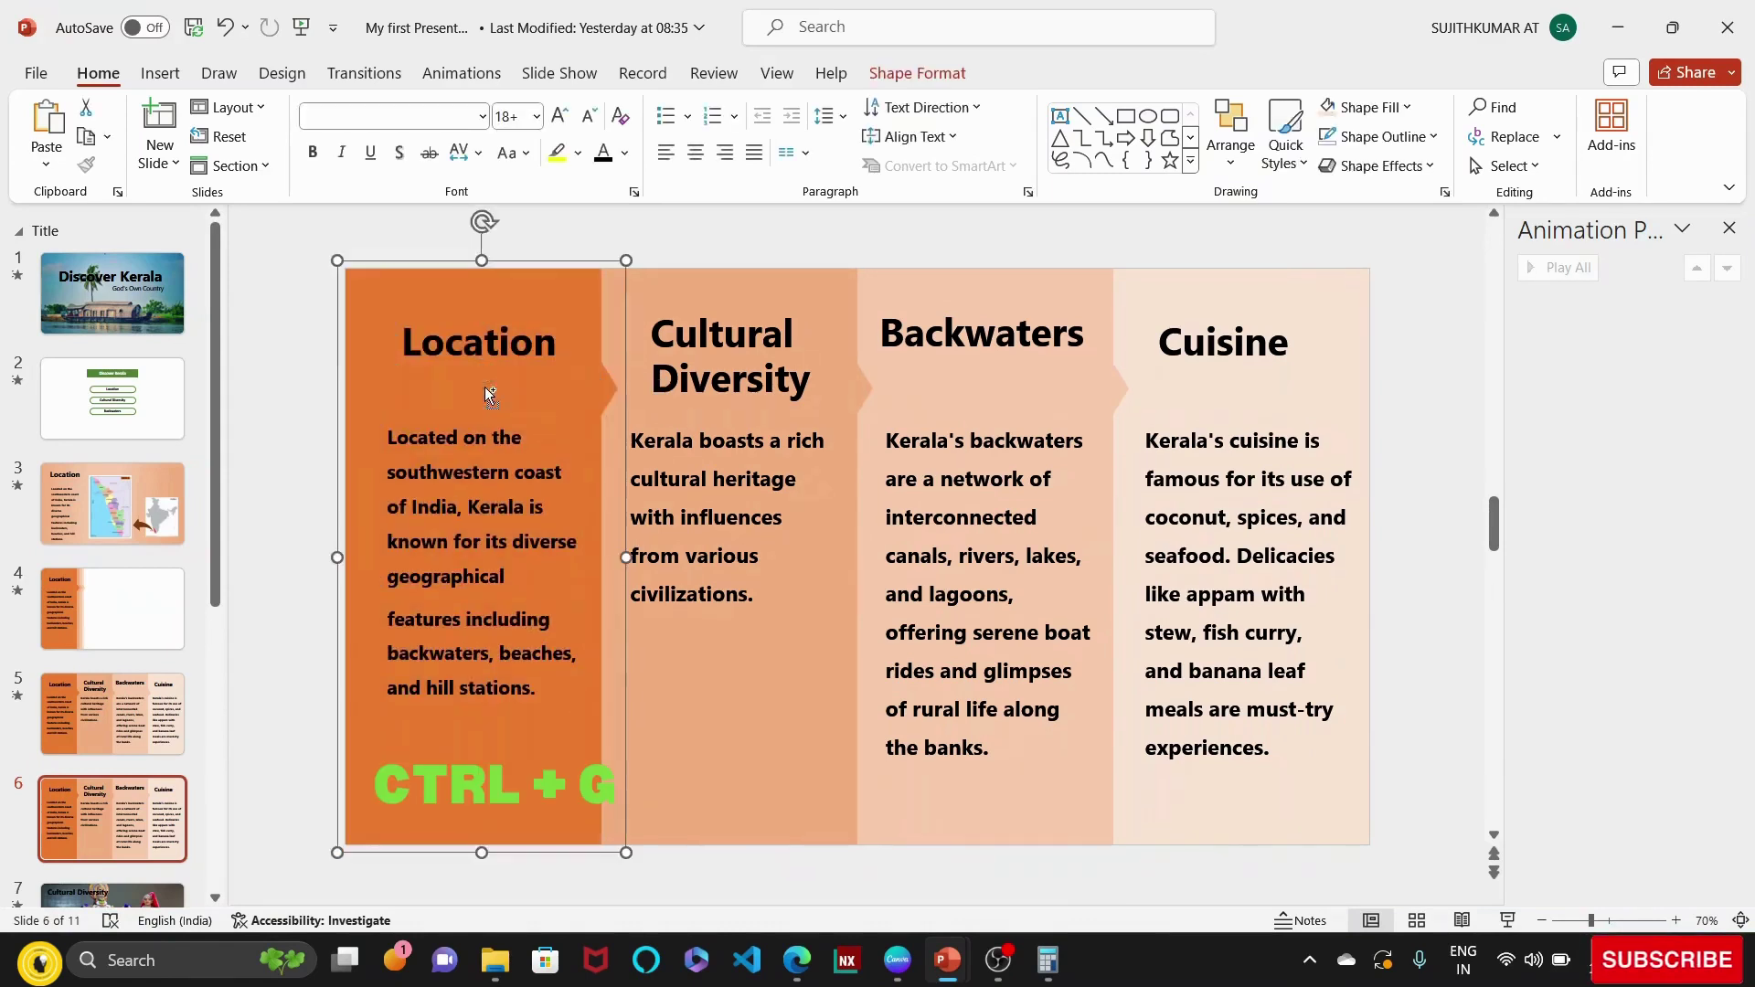
pyautogui.click(647, 249)
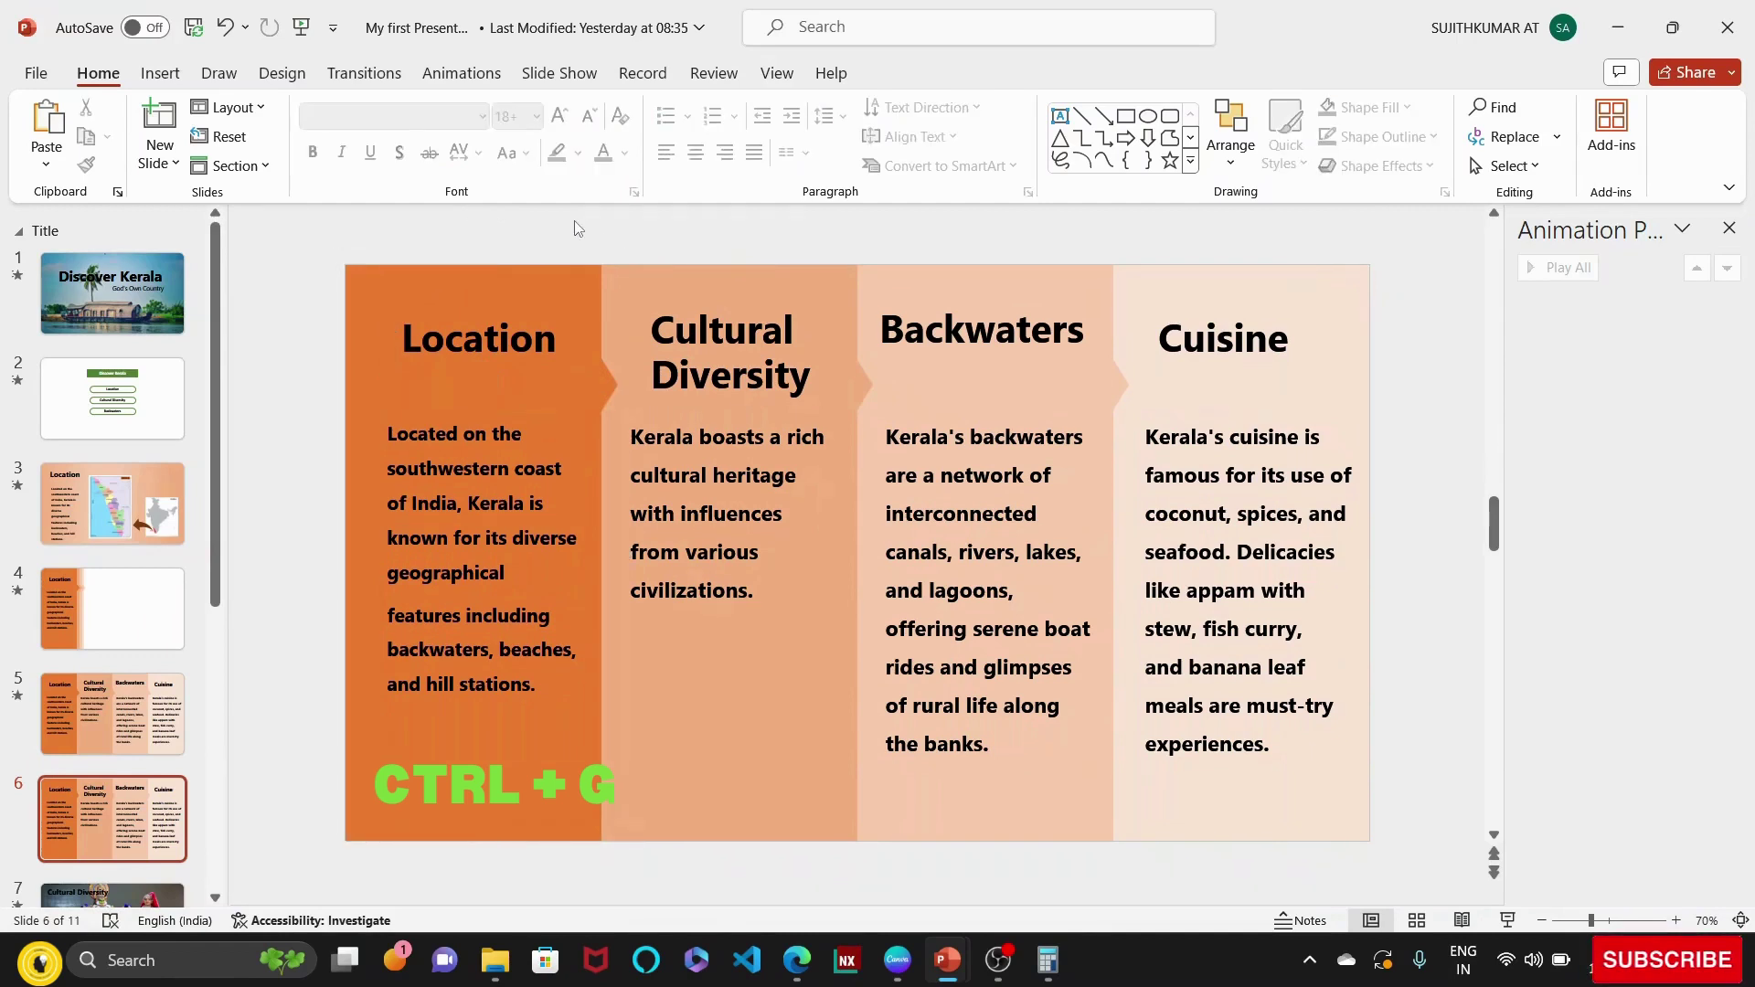
pyautogui.moveTo(575, 222); pyautogui.dragTo(888, 903)
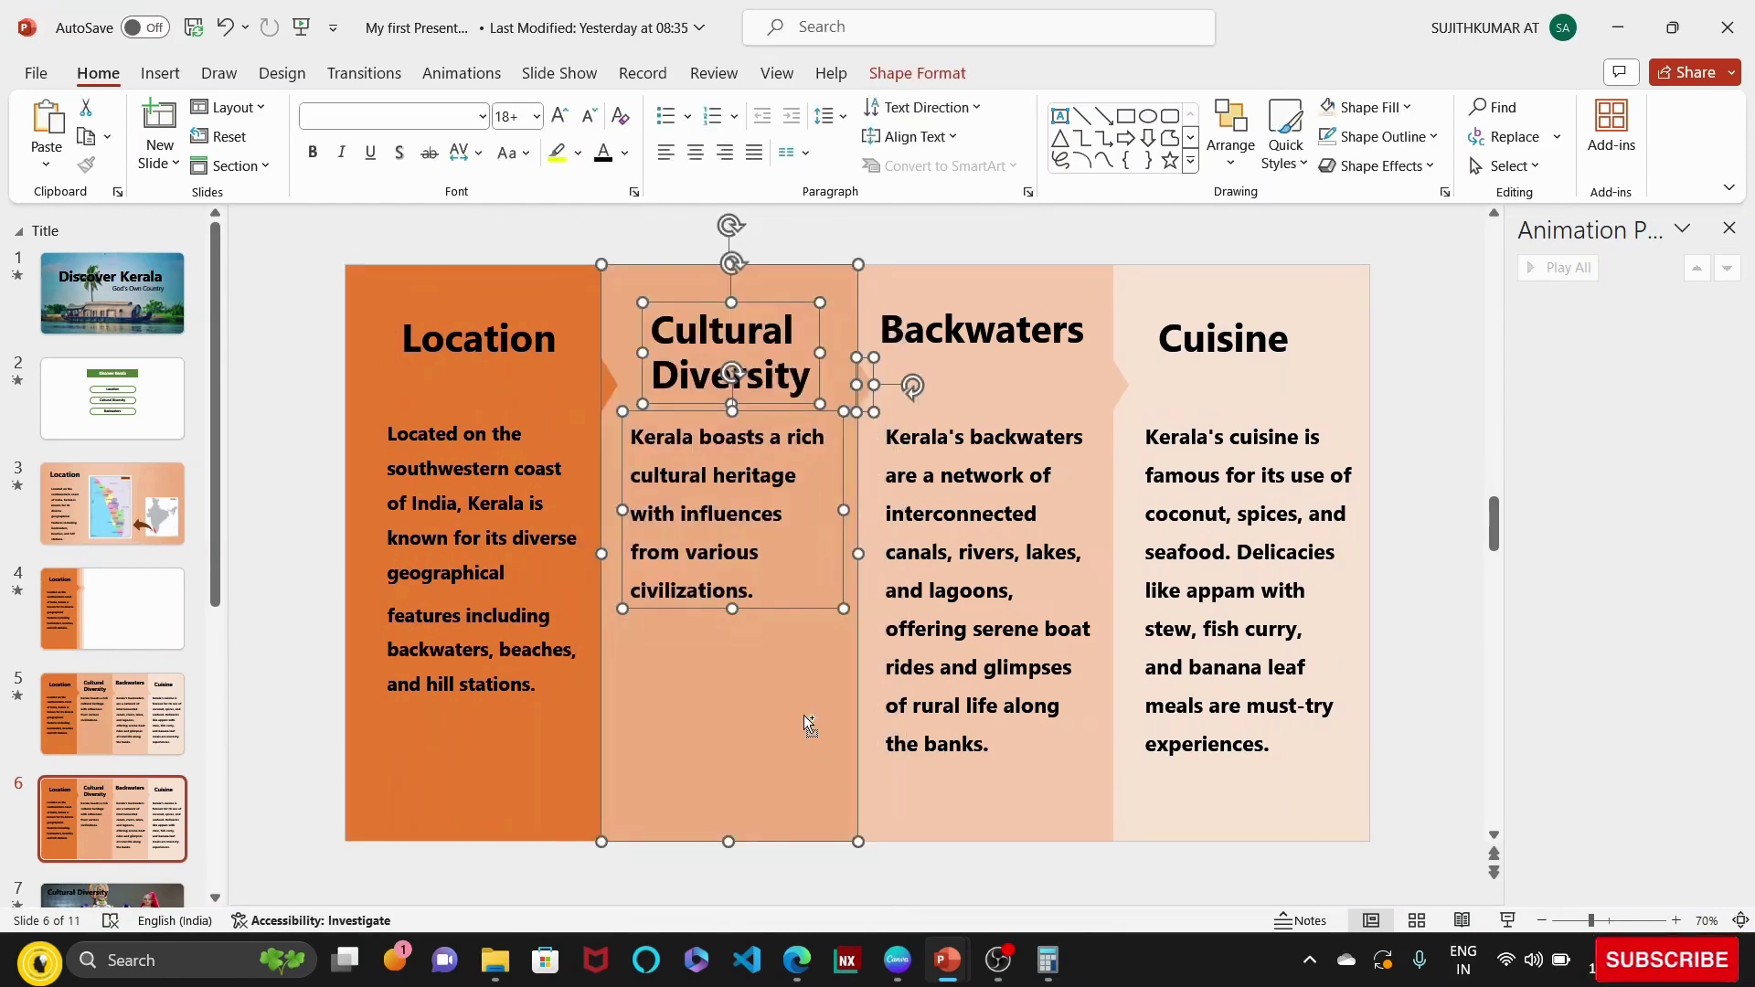
pyautogui.hotkey('ctrl', 'g')
pyautogui.click(942, 248)
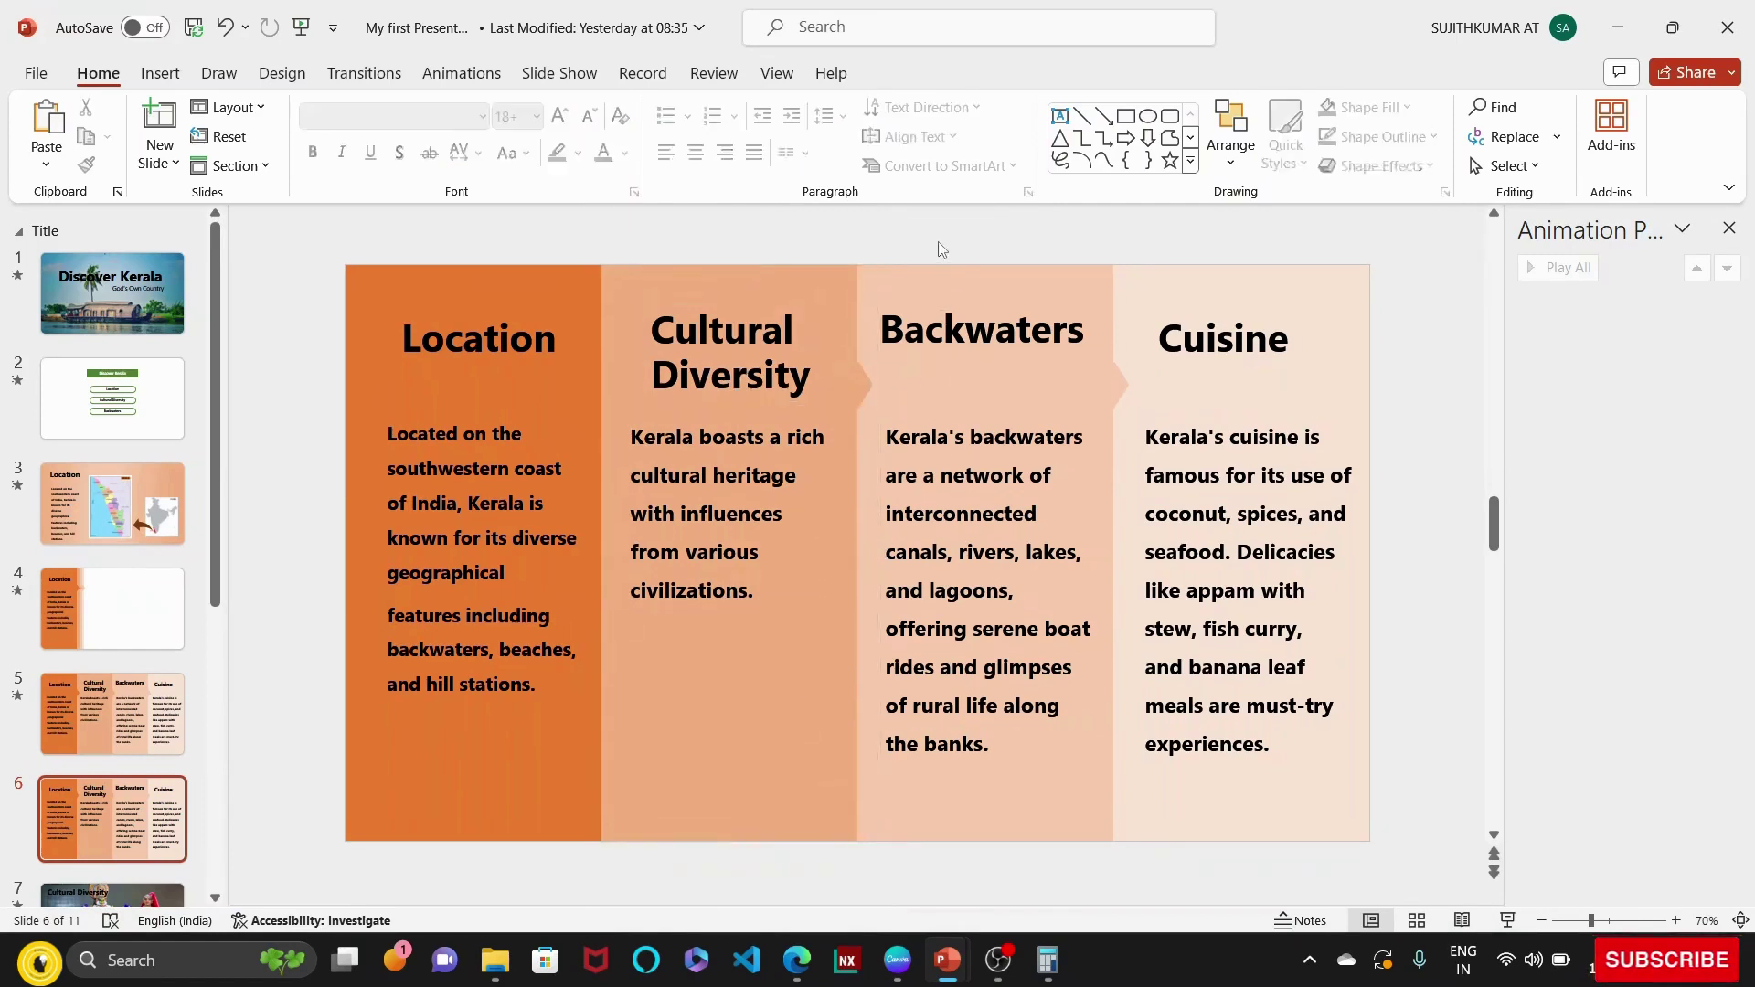
pyautogui.moveTo(824, 224); pyautogui.dragTo(1150, 893)
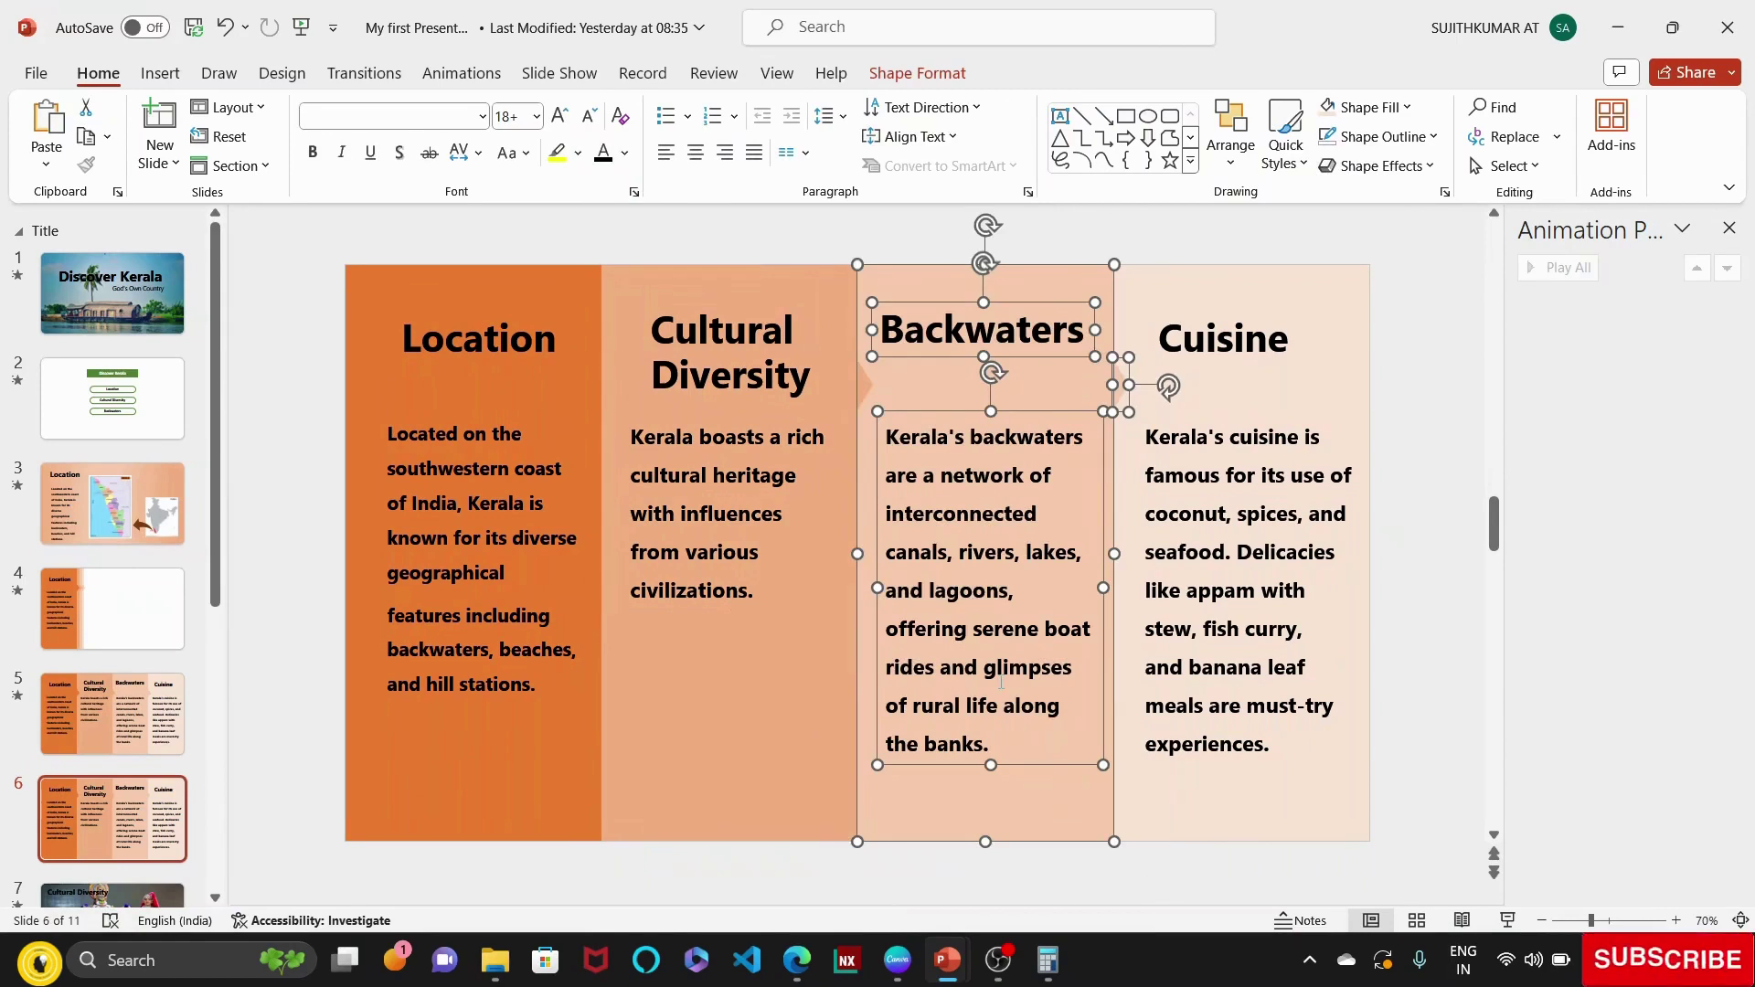
pyautogui.hotkey('ctrl', 'g')
pyautogui.click(1116, 240)
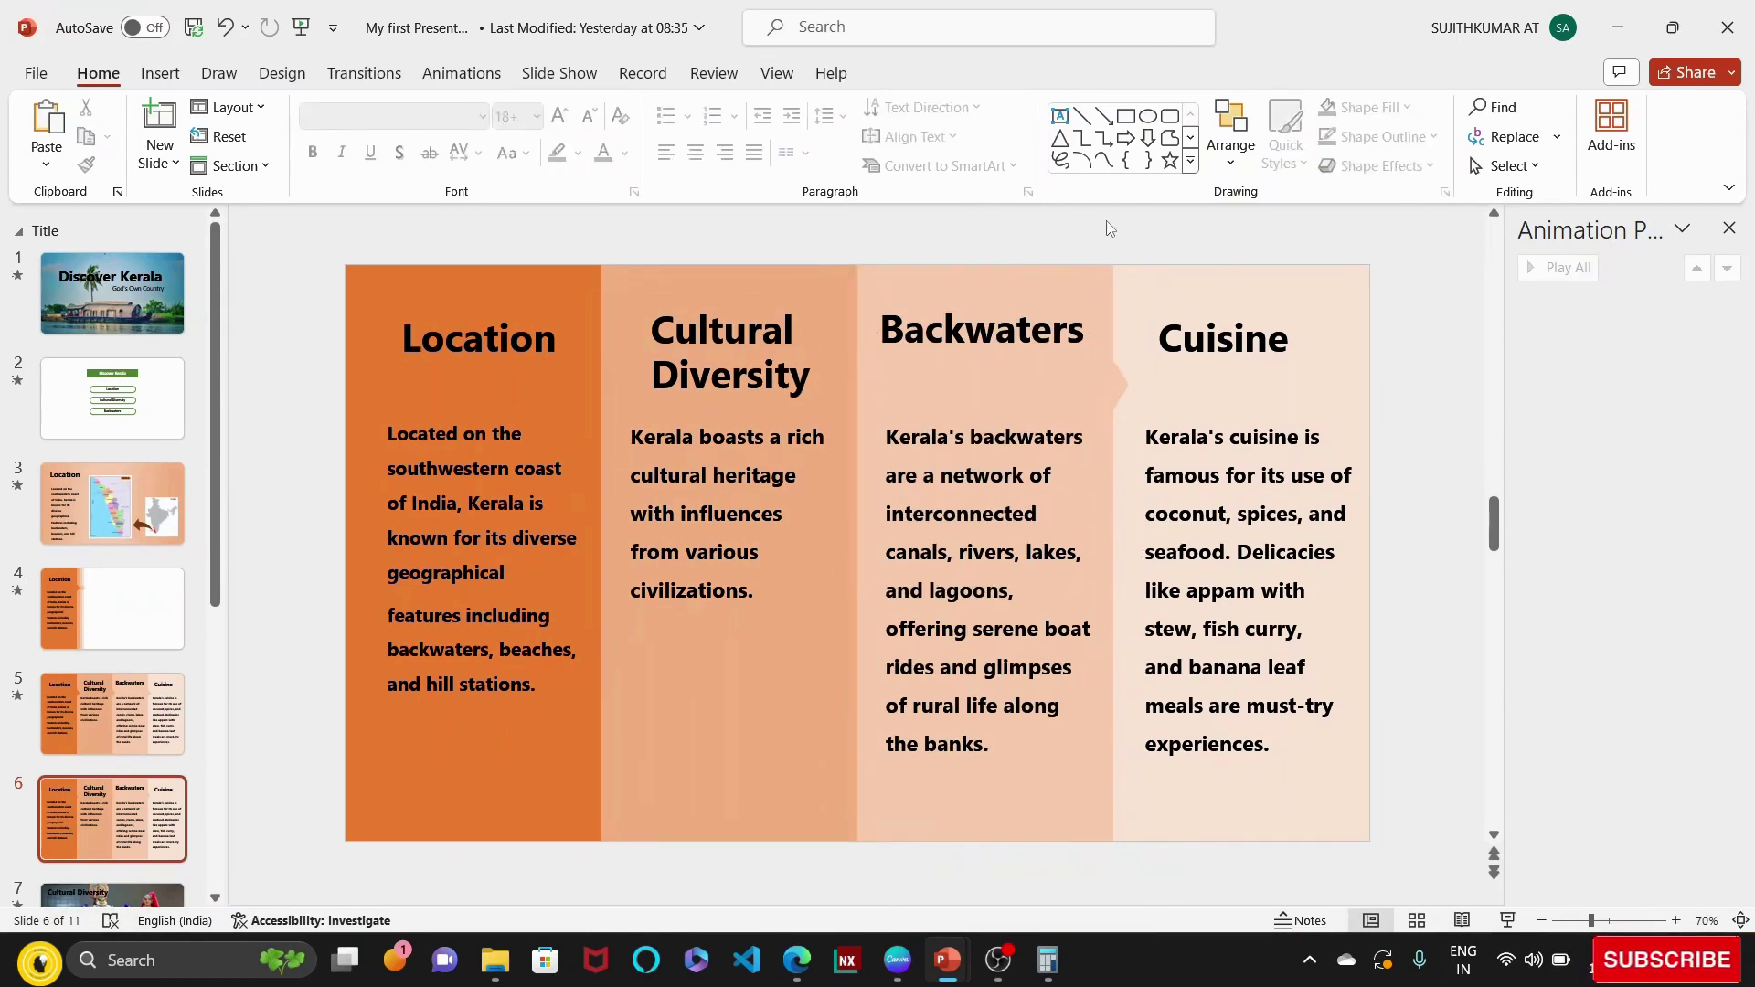
pyautogui.moveTo(1110, 228); pyautogui.dragTo(1408, 881)
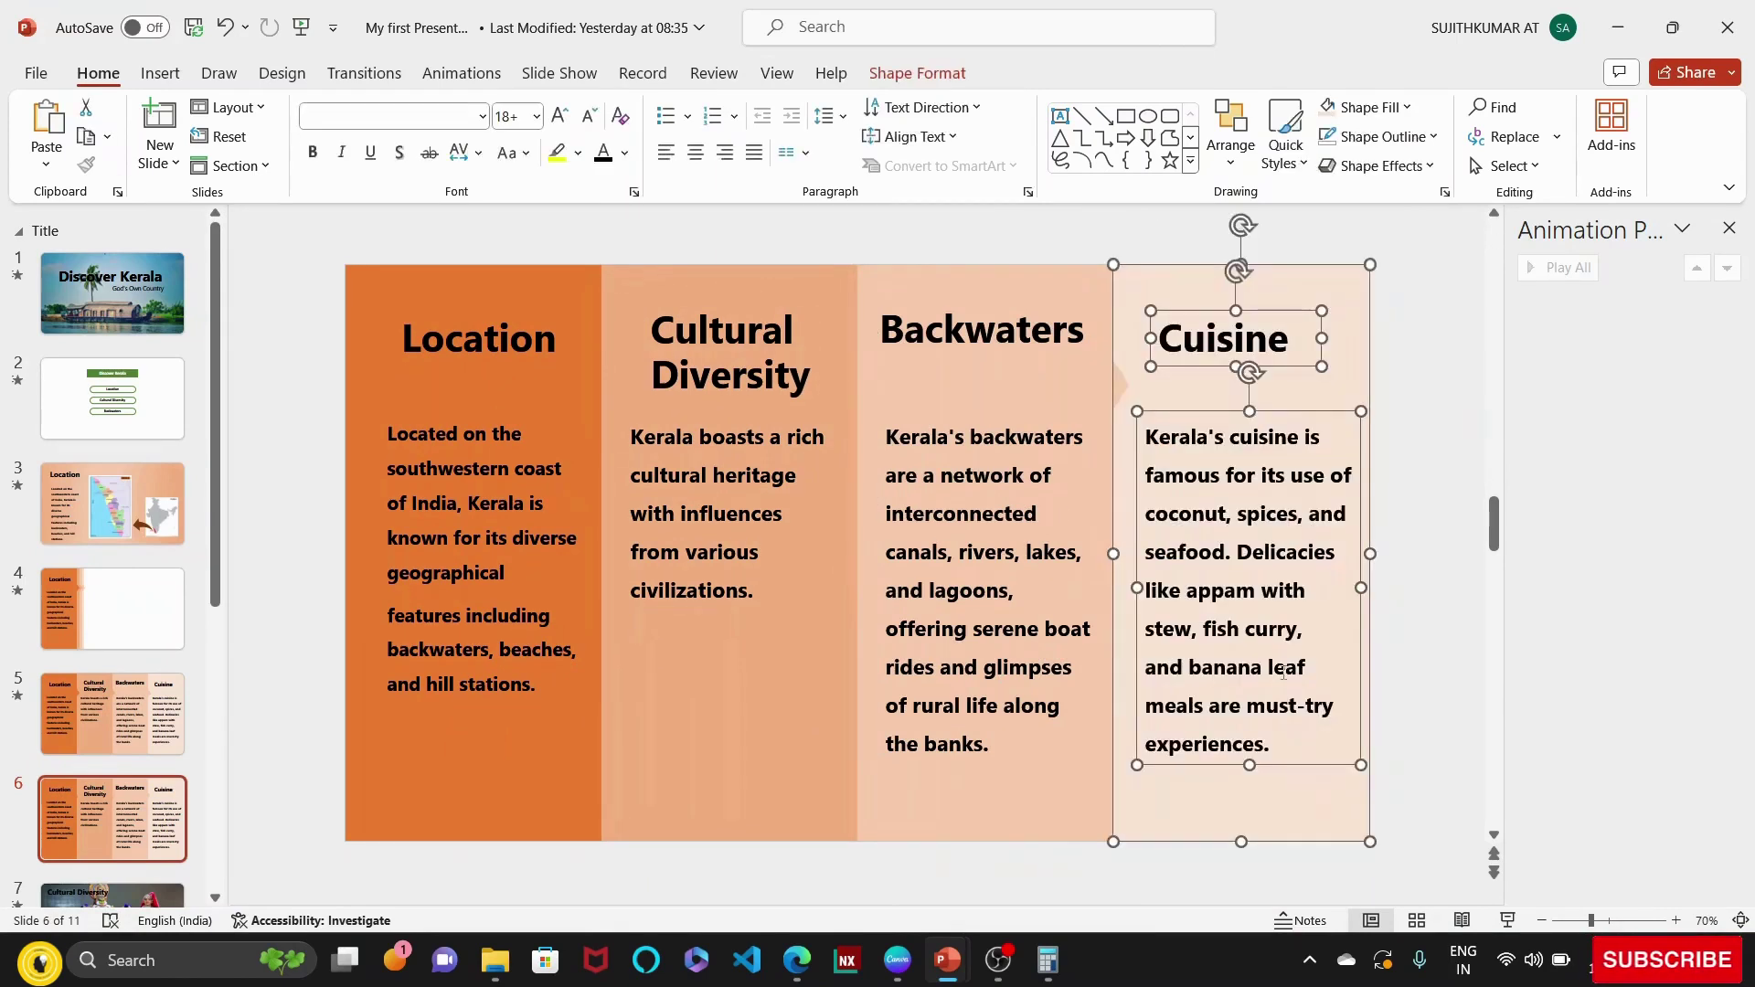
pyautogui.hotkey('ctrl', 'g')
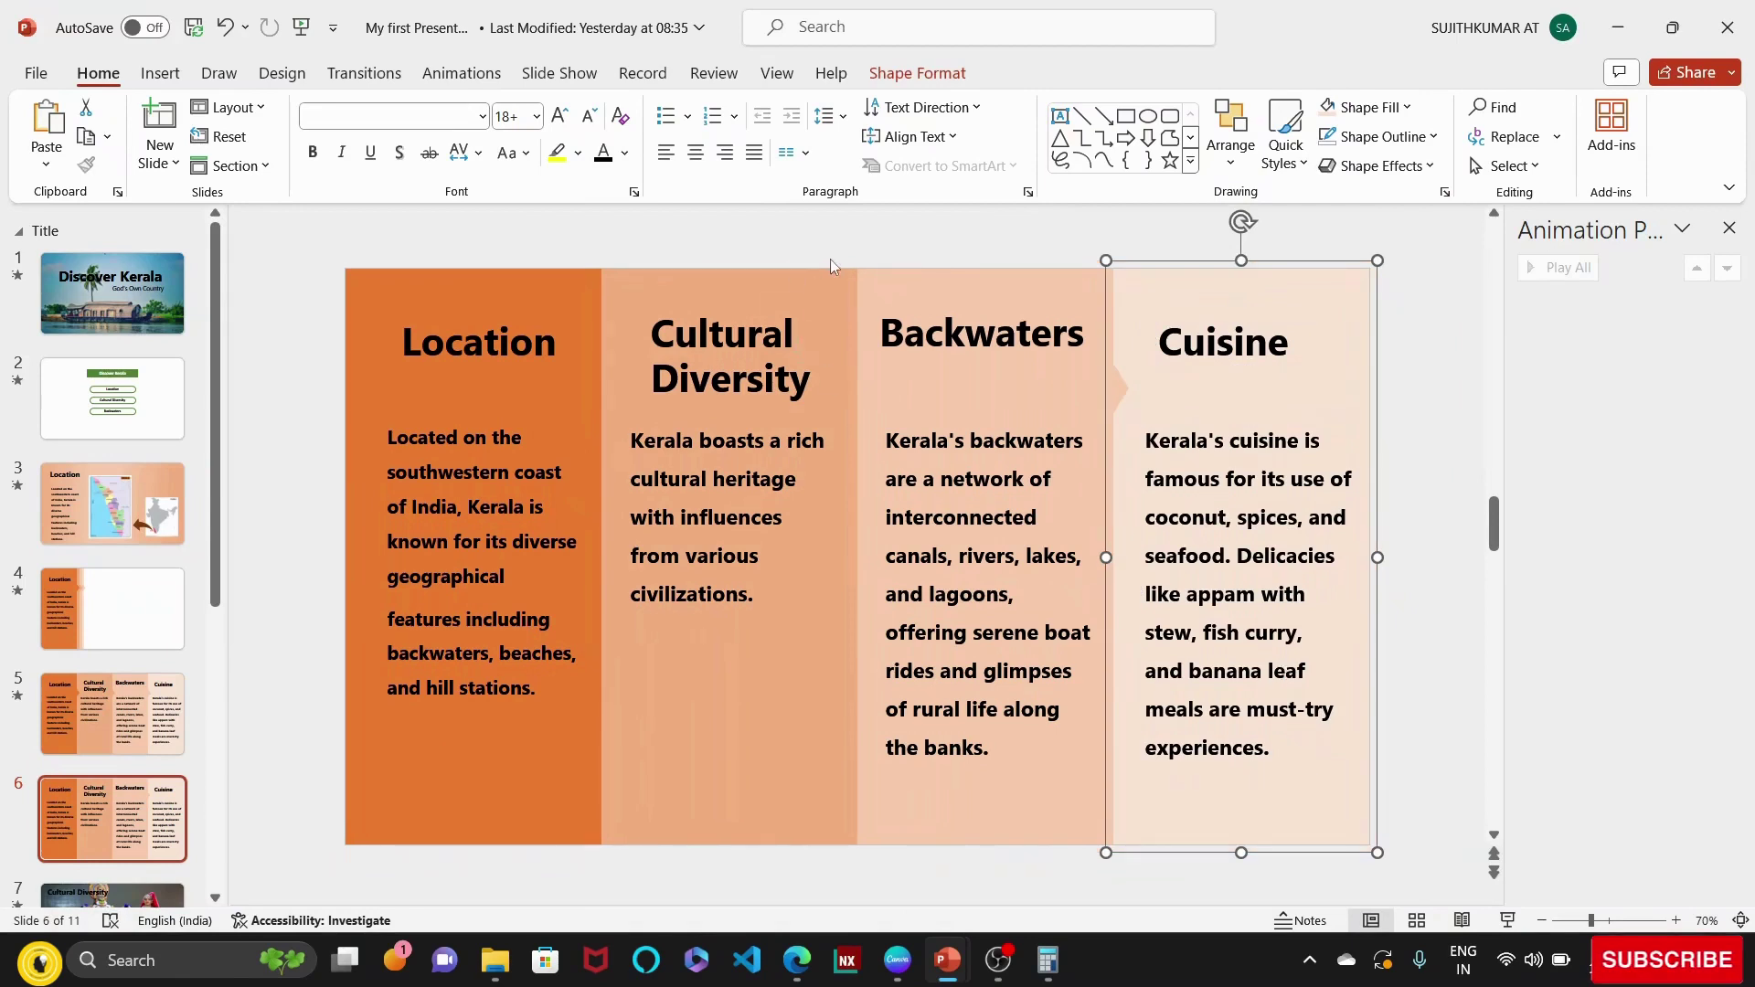
pyautogui.click(833, 246)
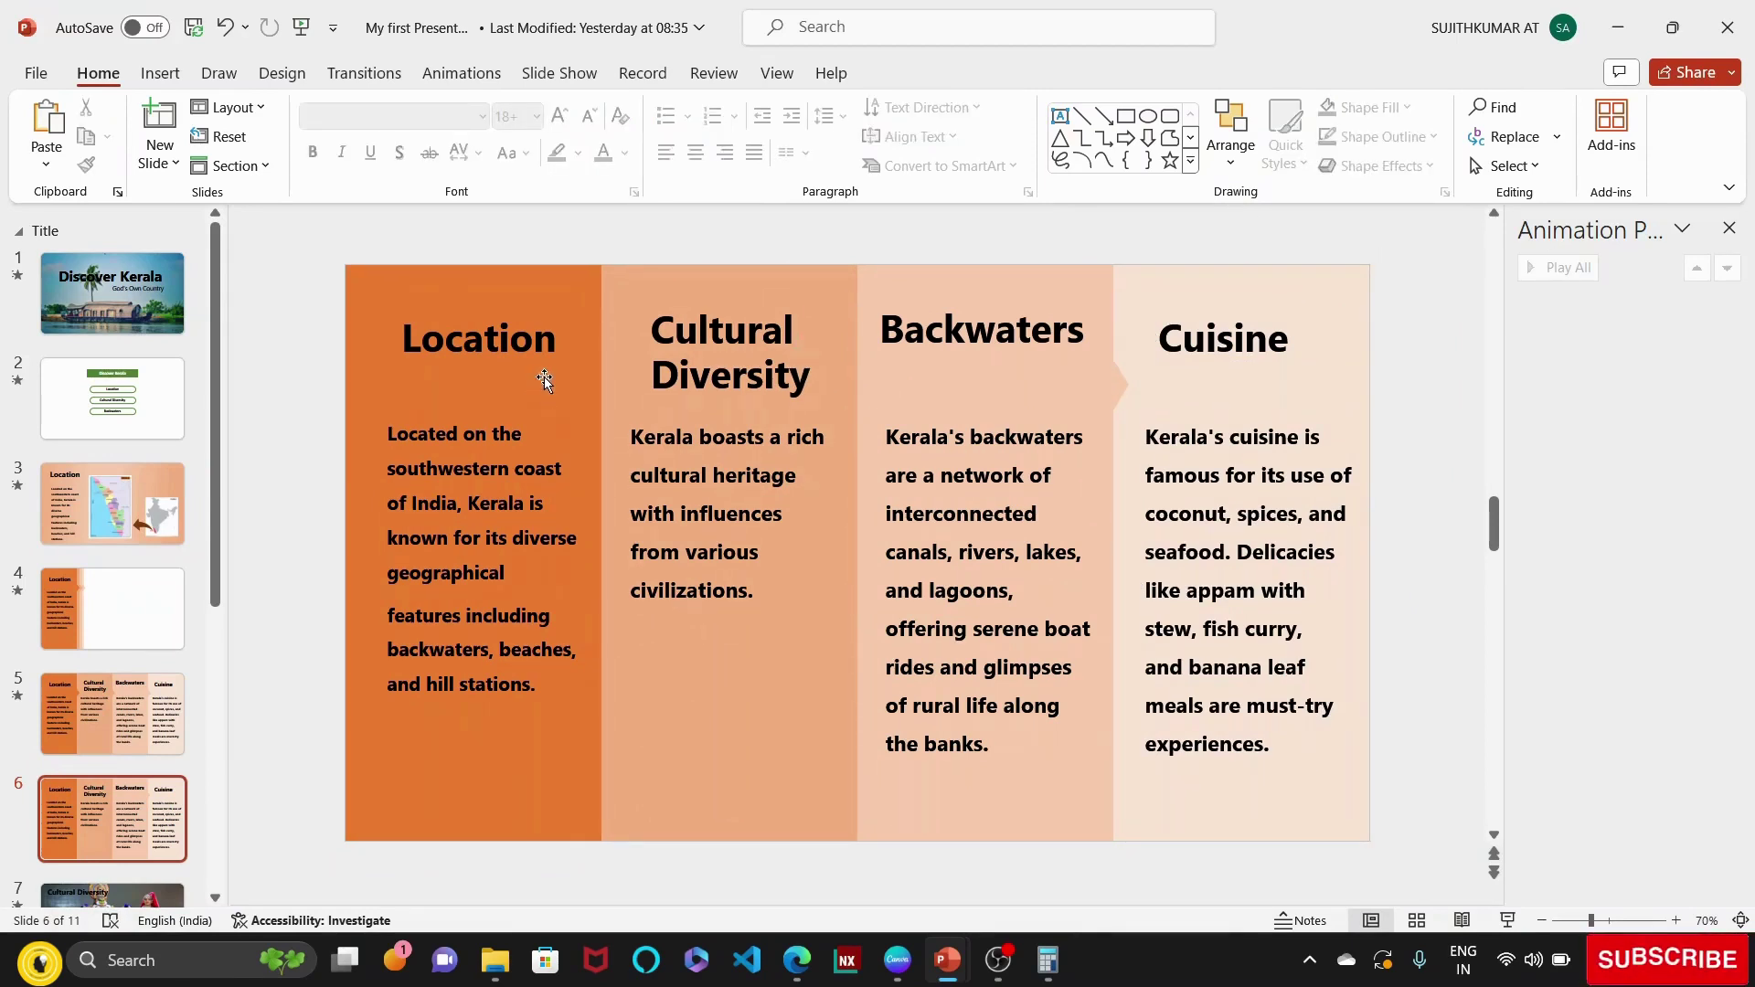
# Bring Location to front, send Cuisine to back, and bring Cultural Diversity forward.
pyautogui.click(504, 297)
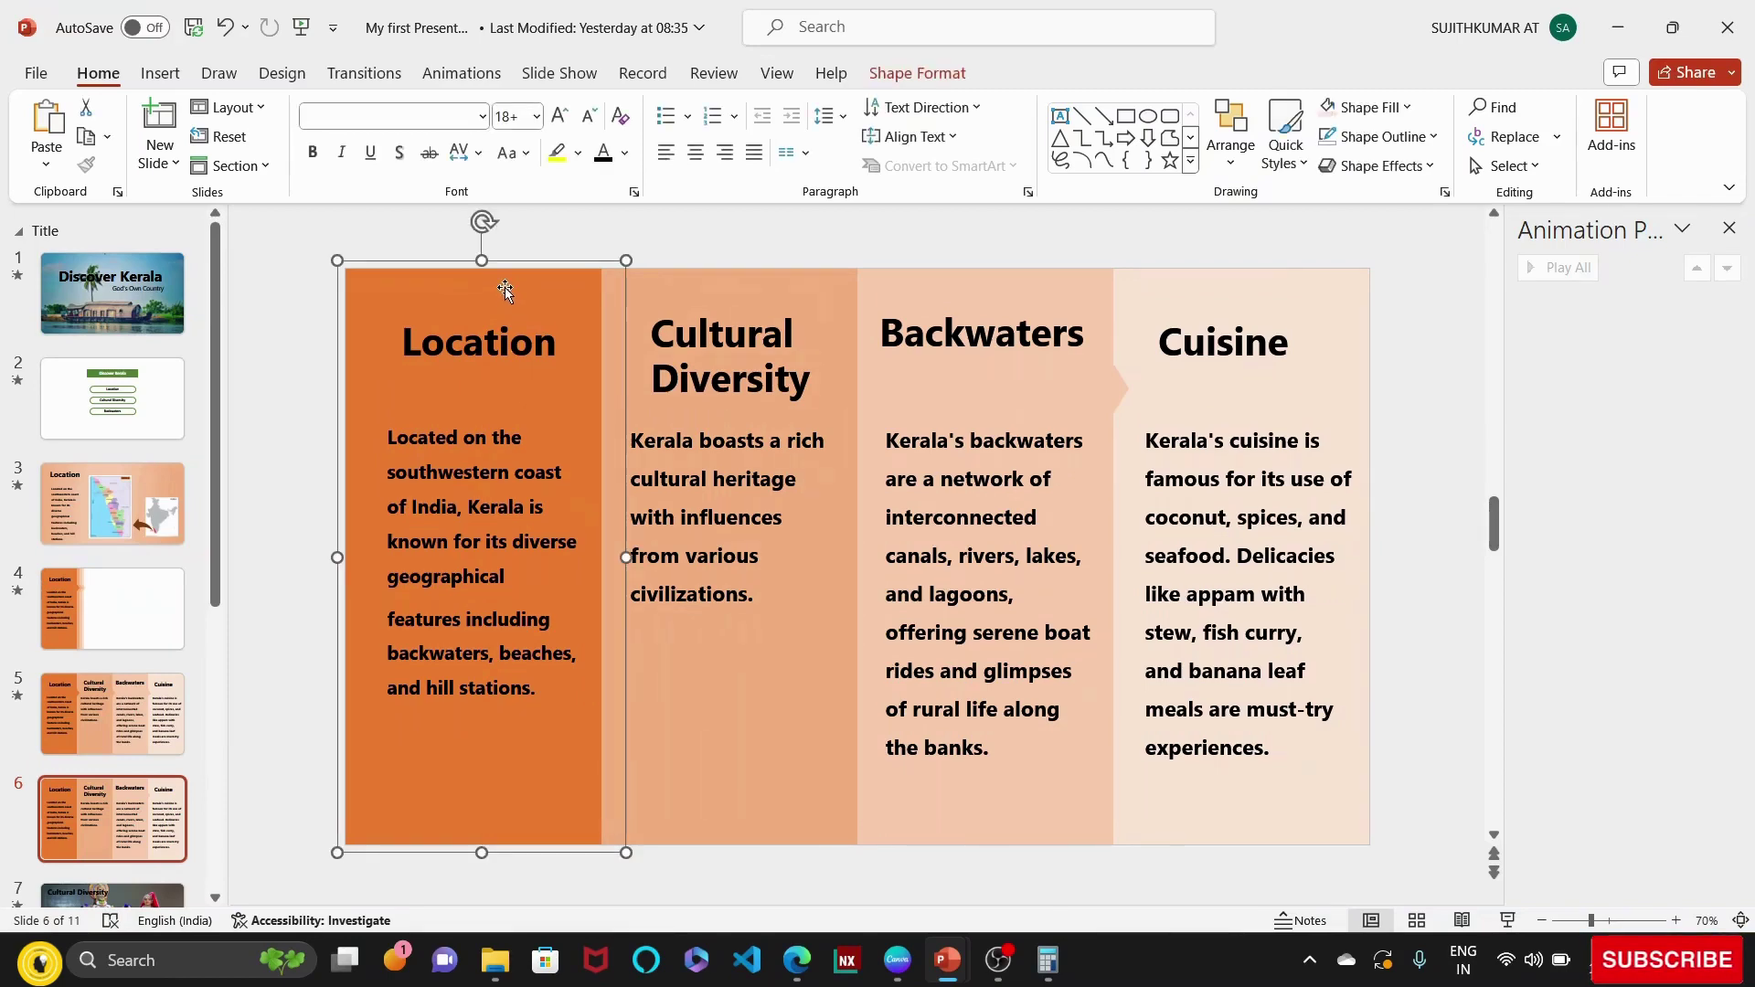
pyautogui.click(917, 73)
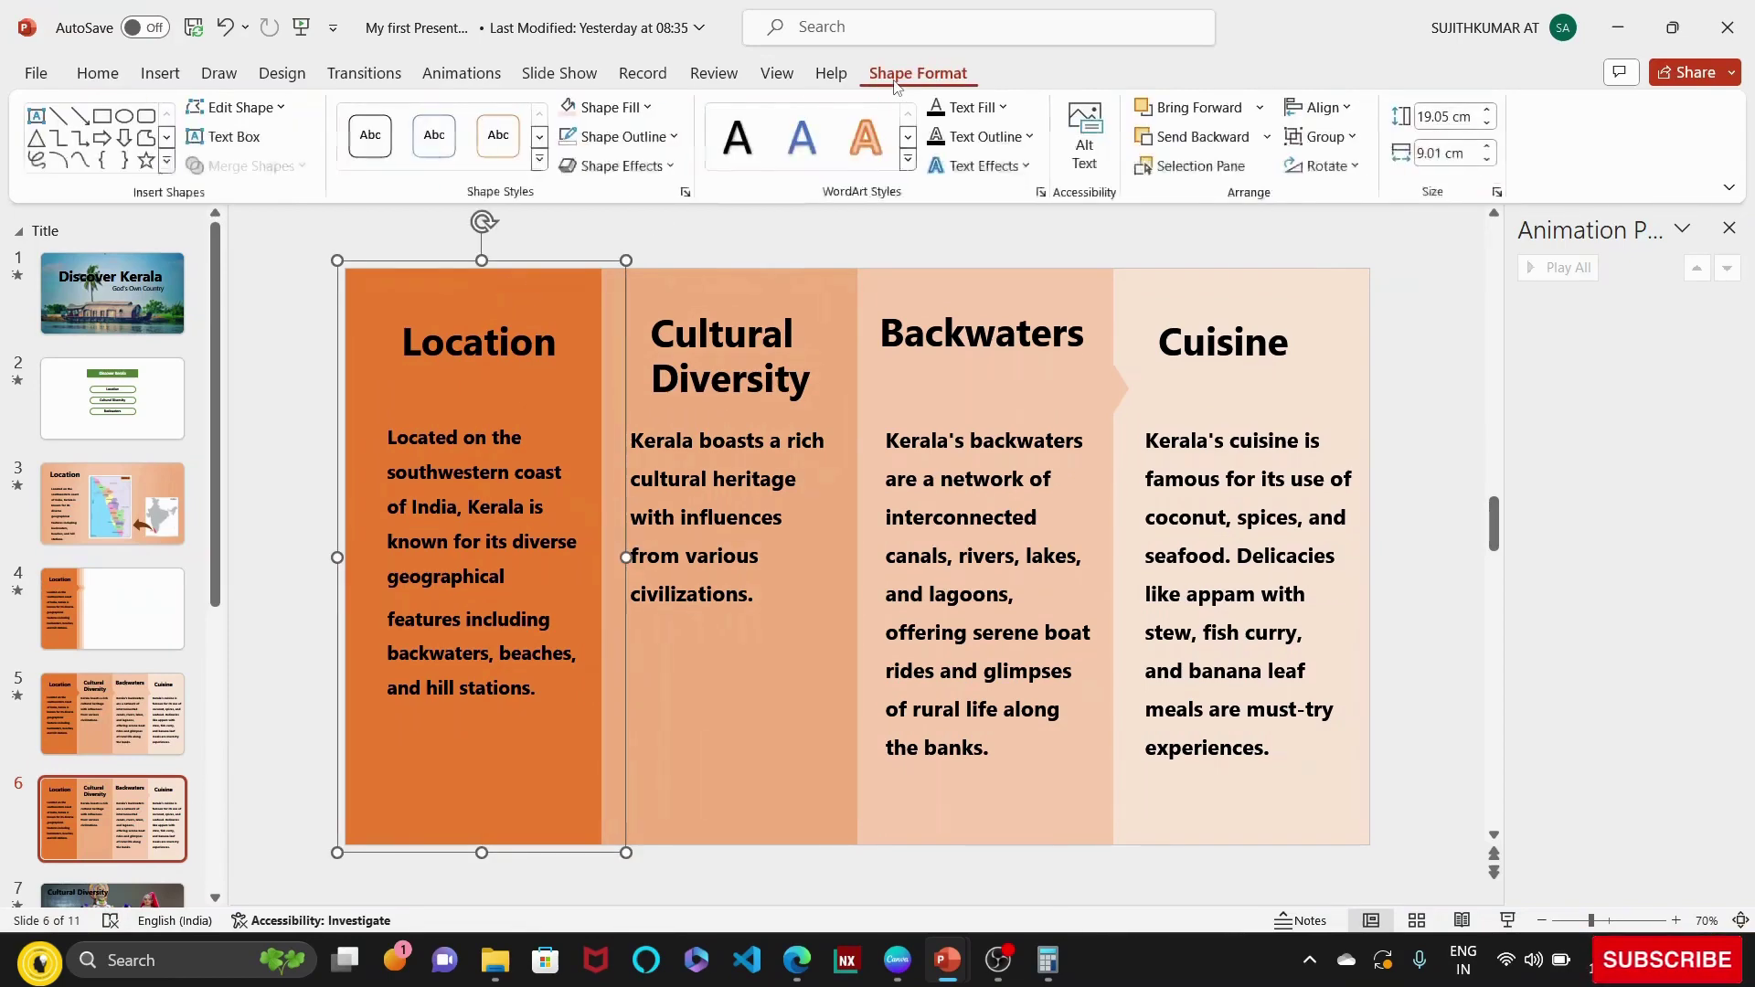
pyautogui.click(1261, 108)
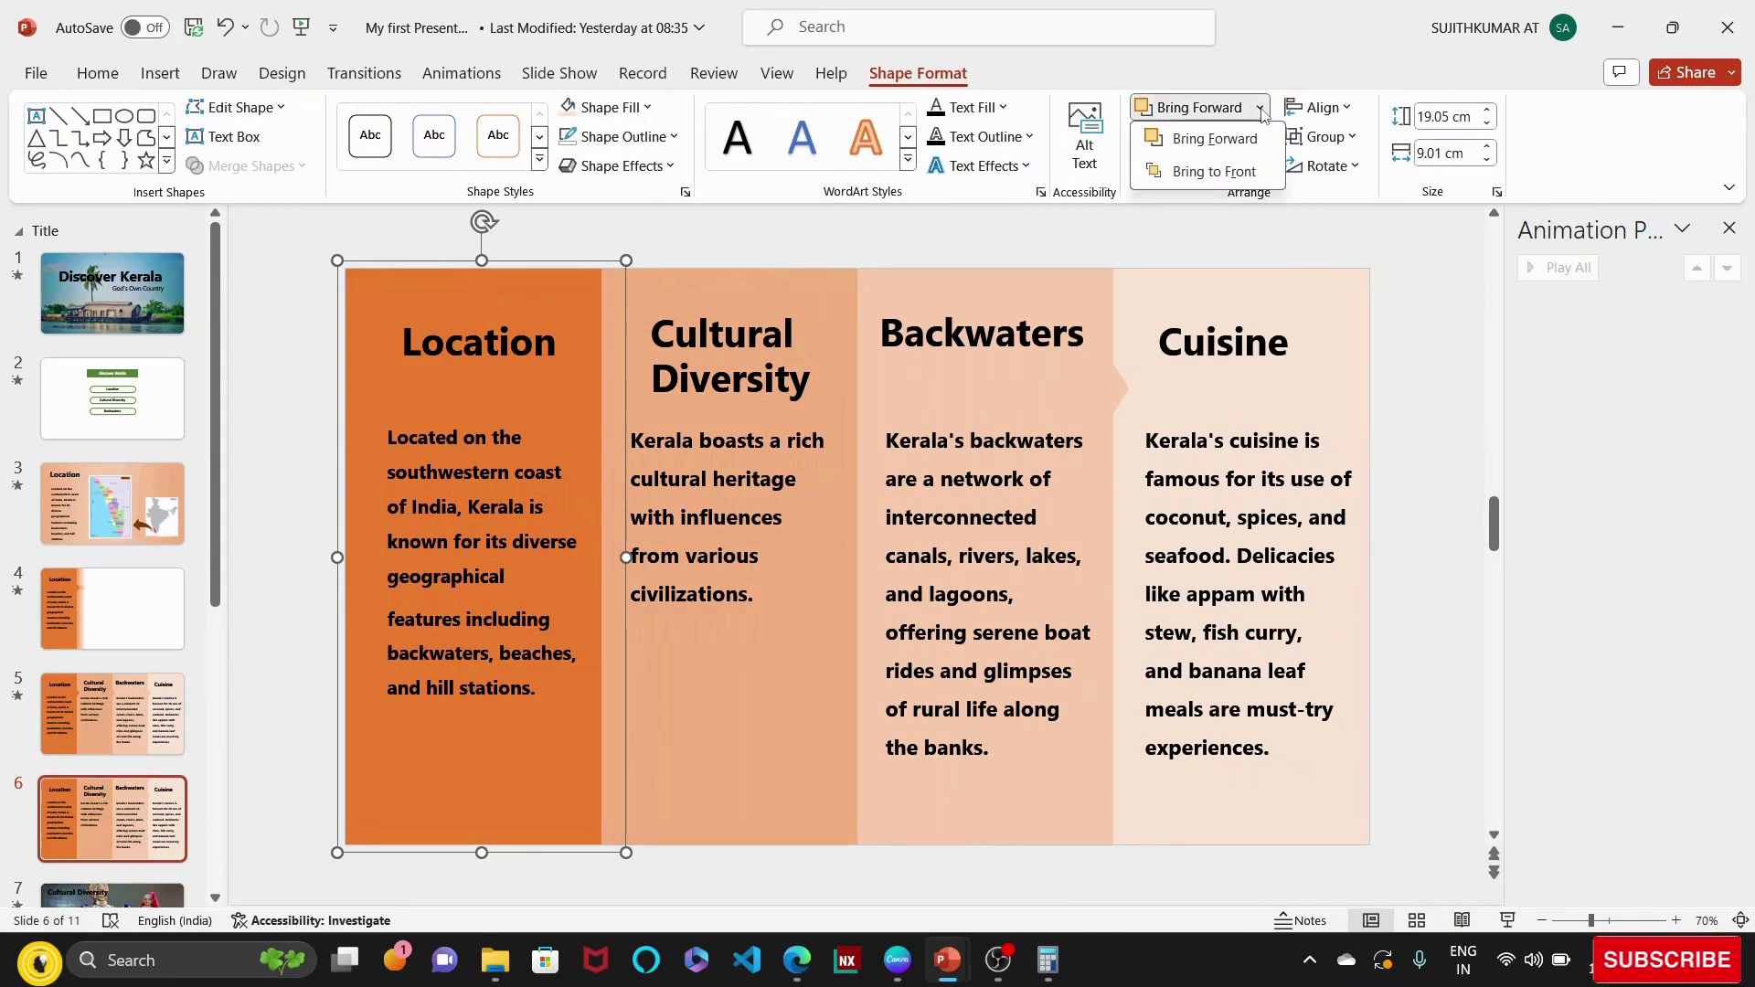
pyautogui.click(1230, 174)
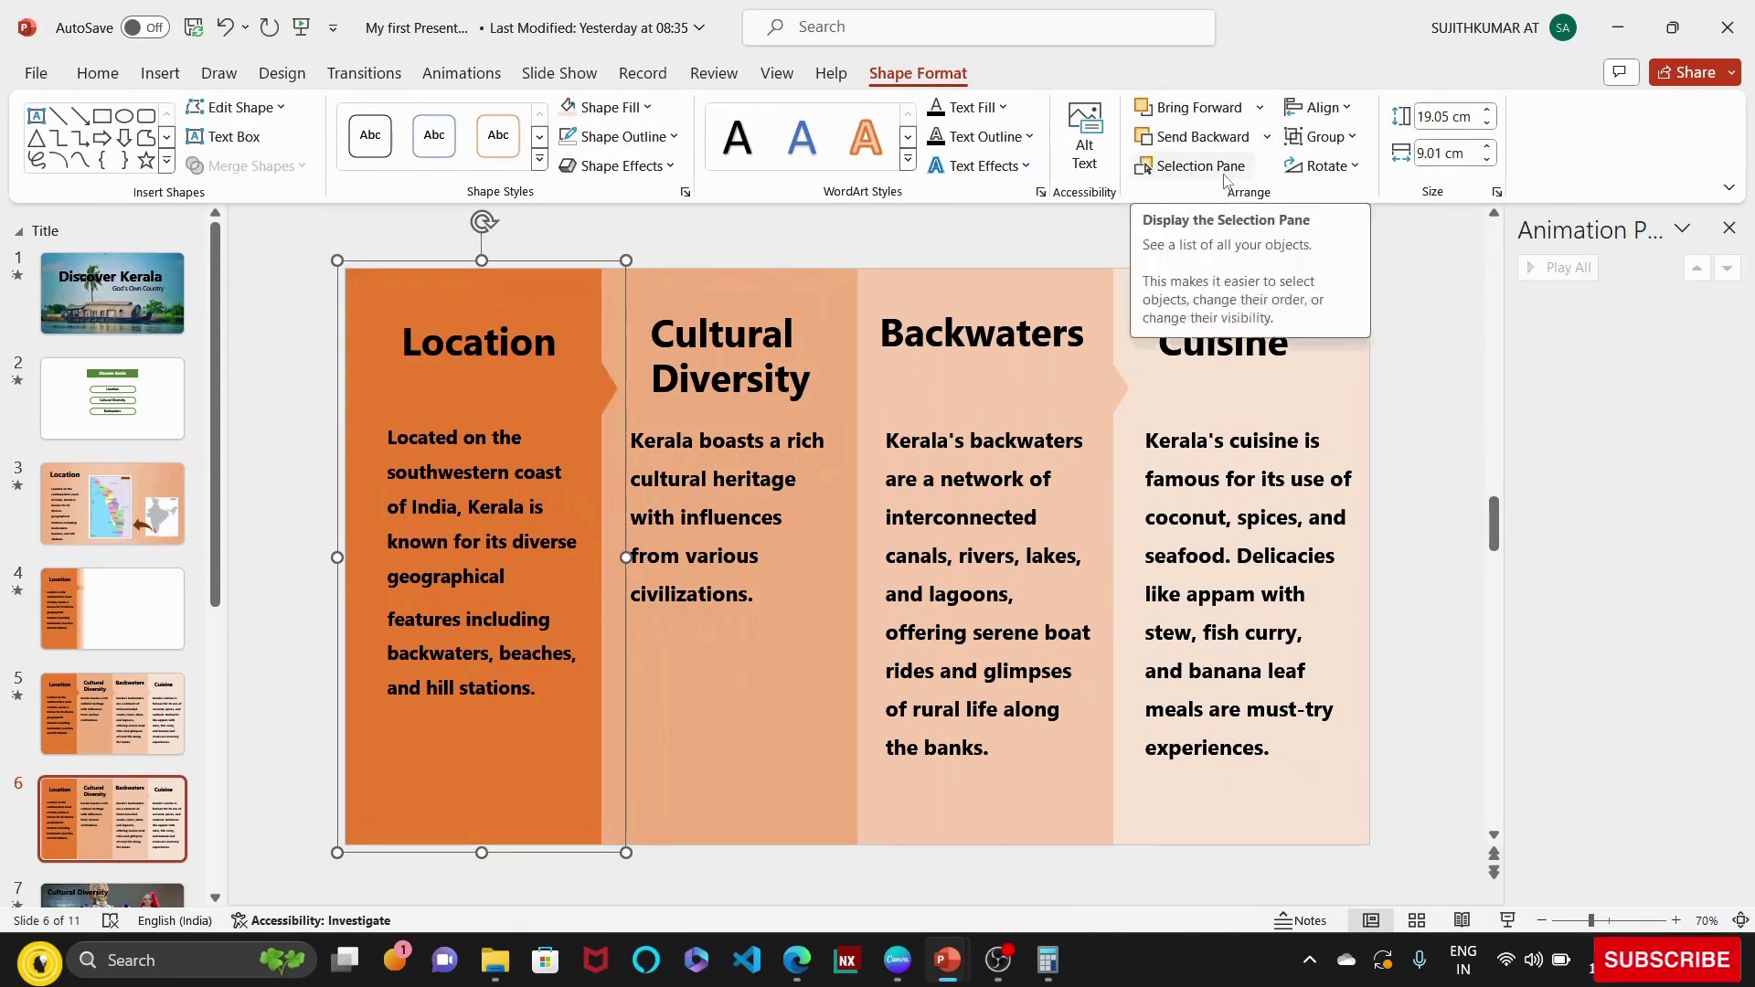
pyautogui.click(1338, 357)
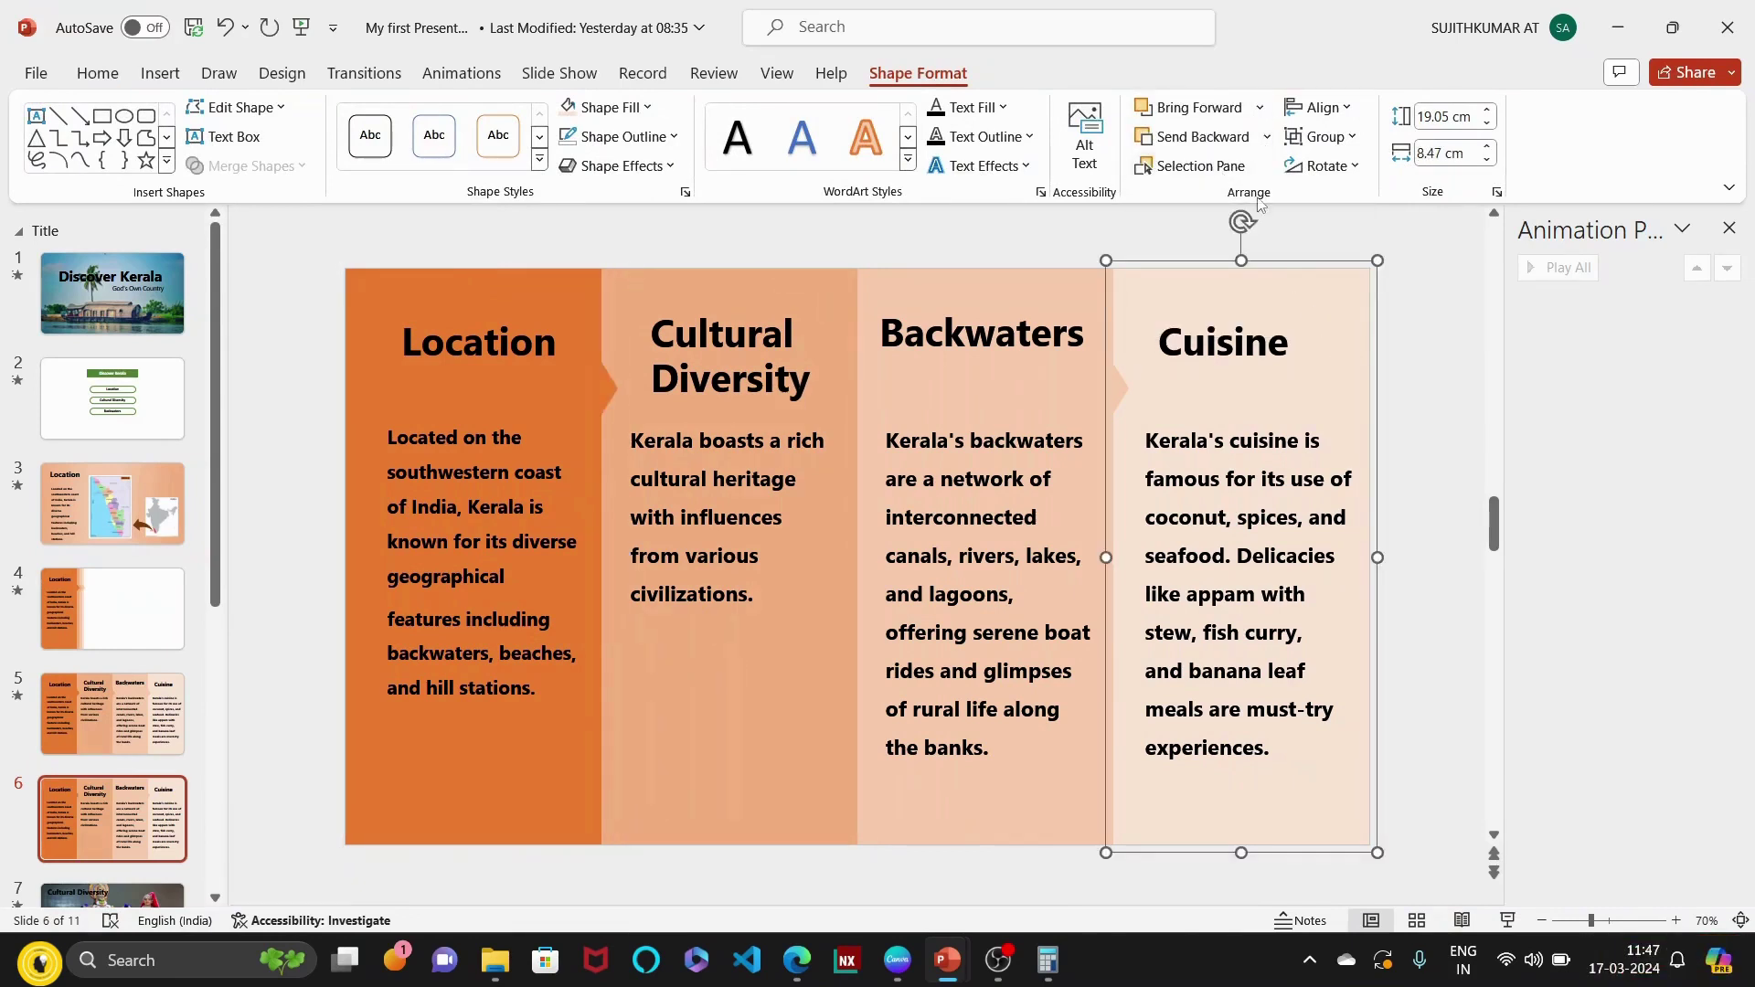
pyautogui.click(1267, 137)
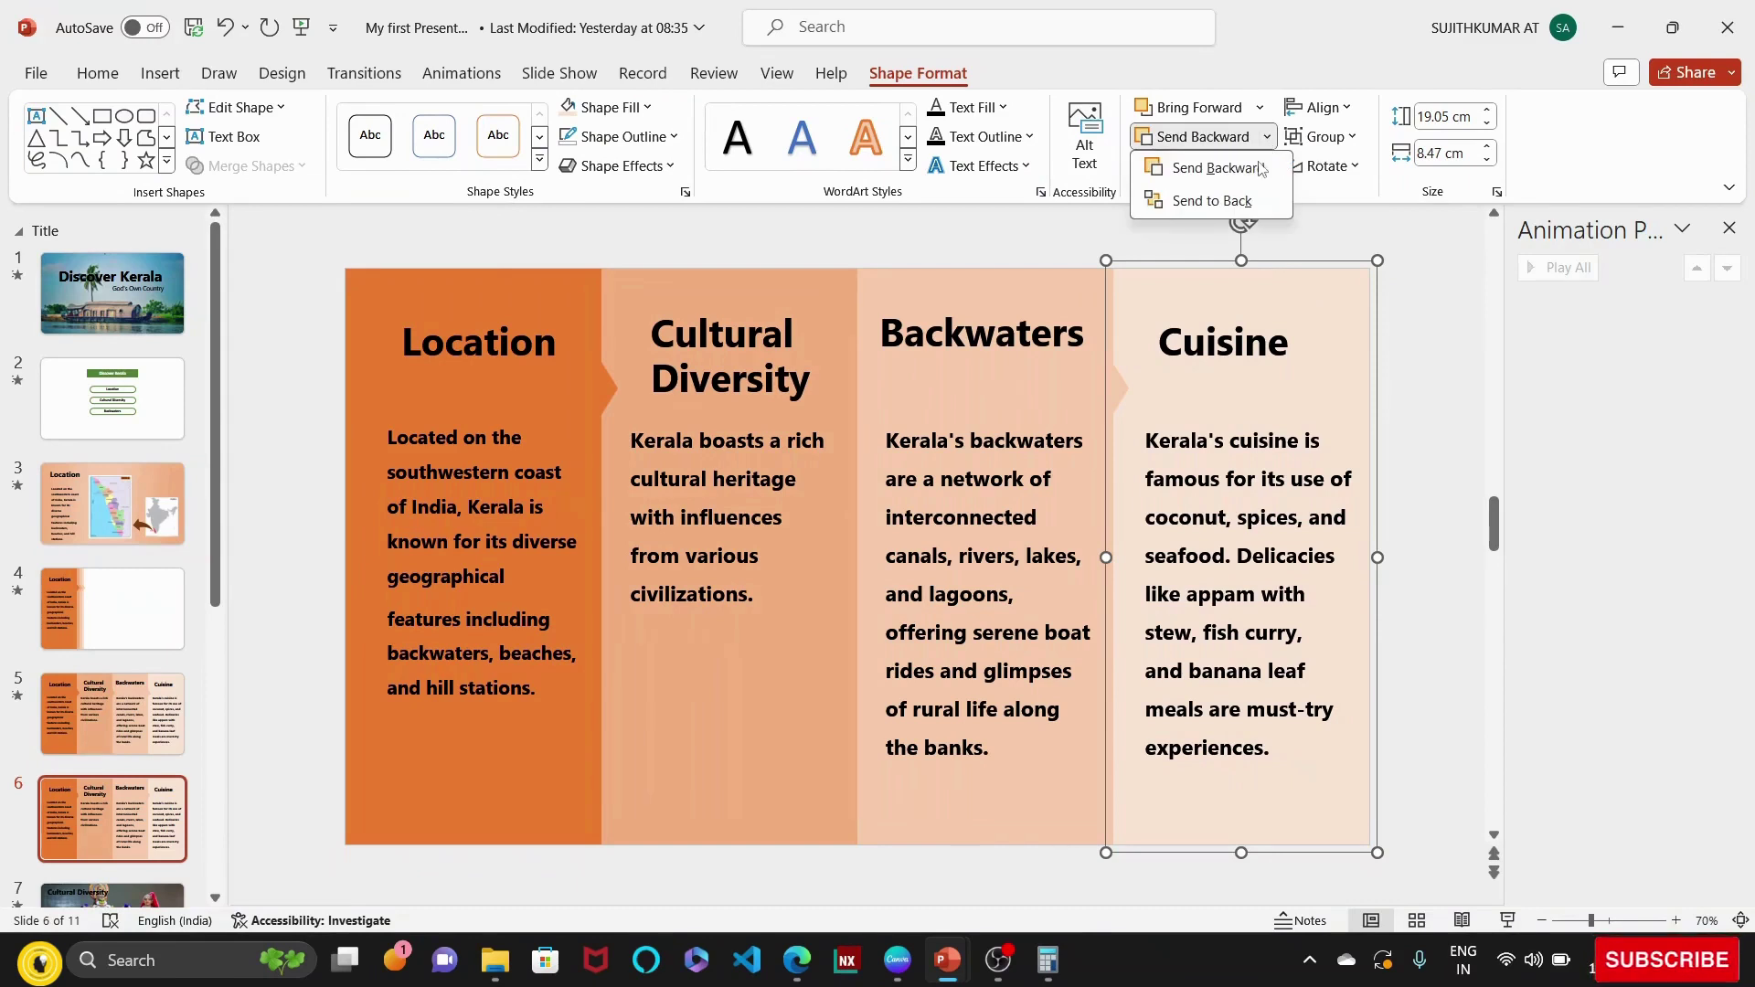
pyautogui.click(1215, 202)
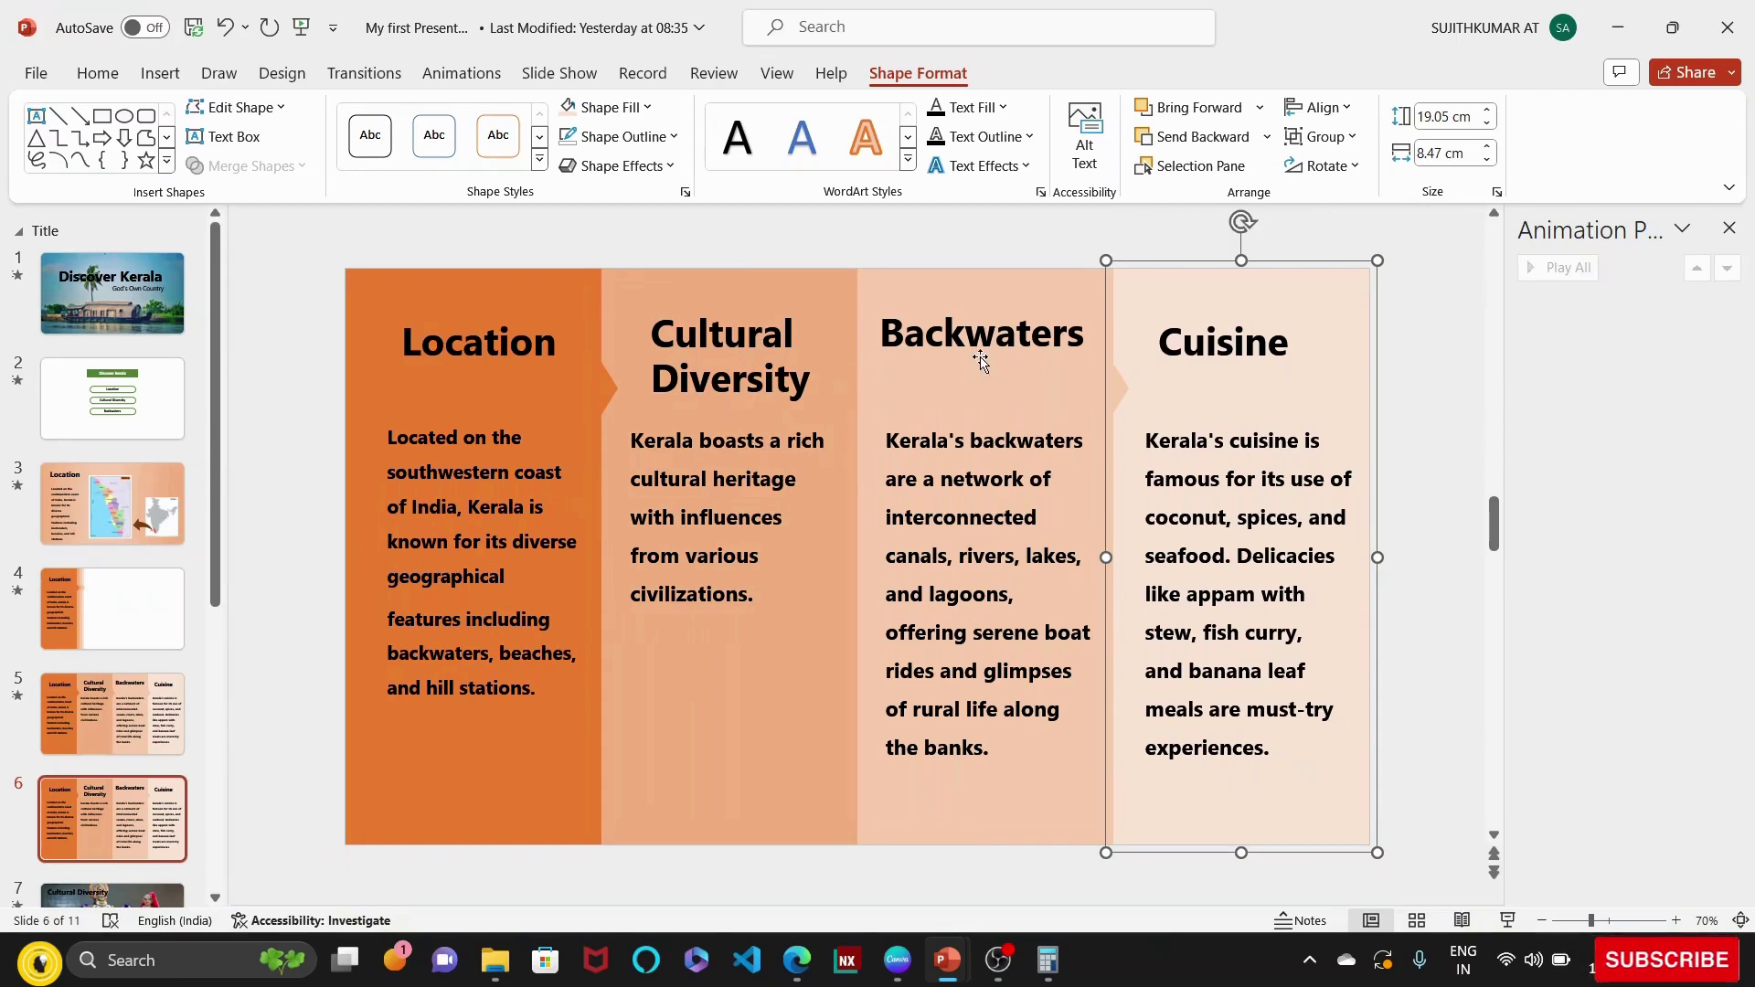
pyautogui.click(821, 291)
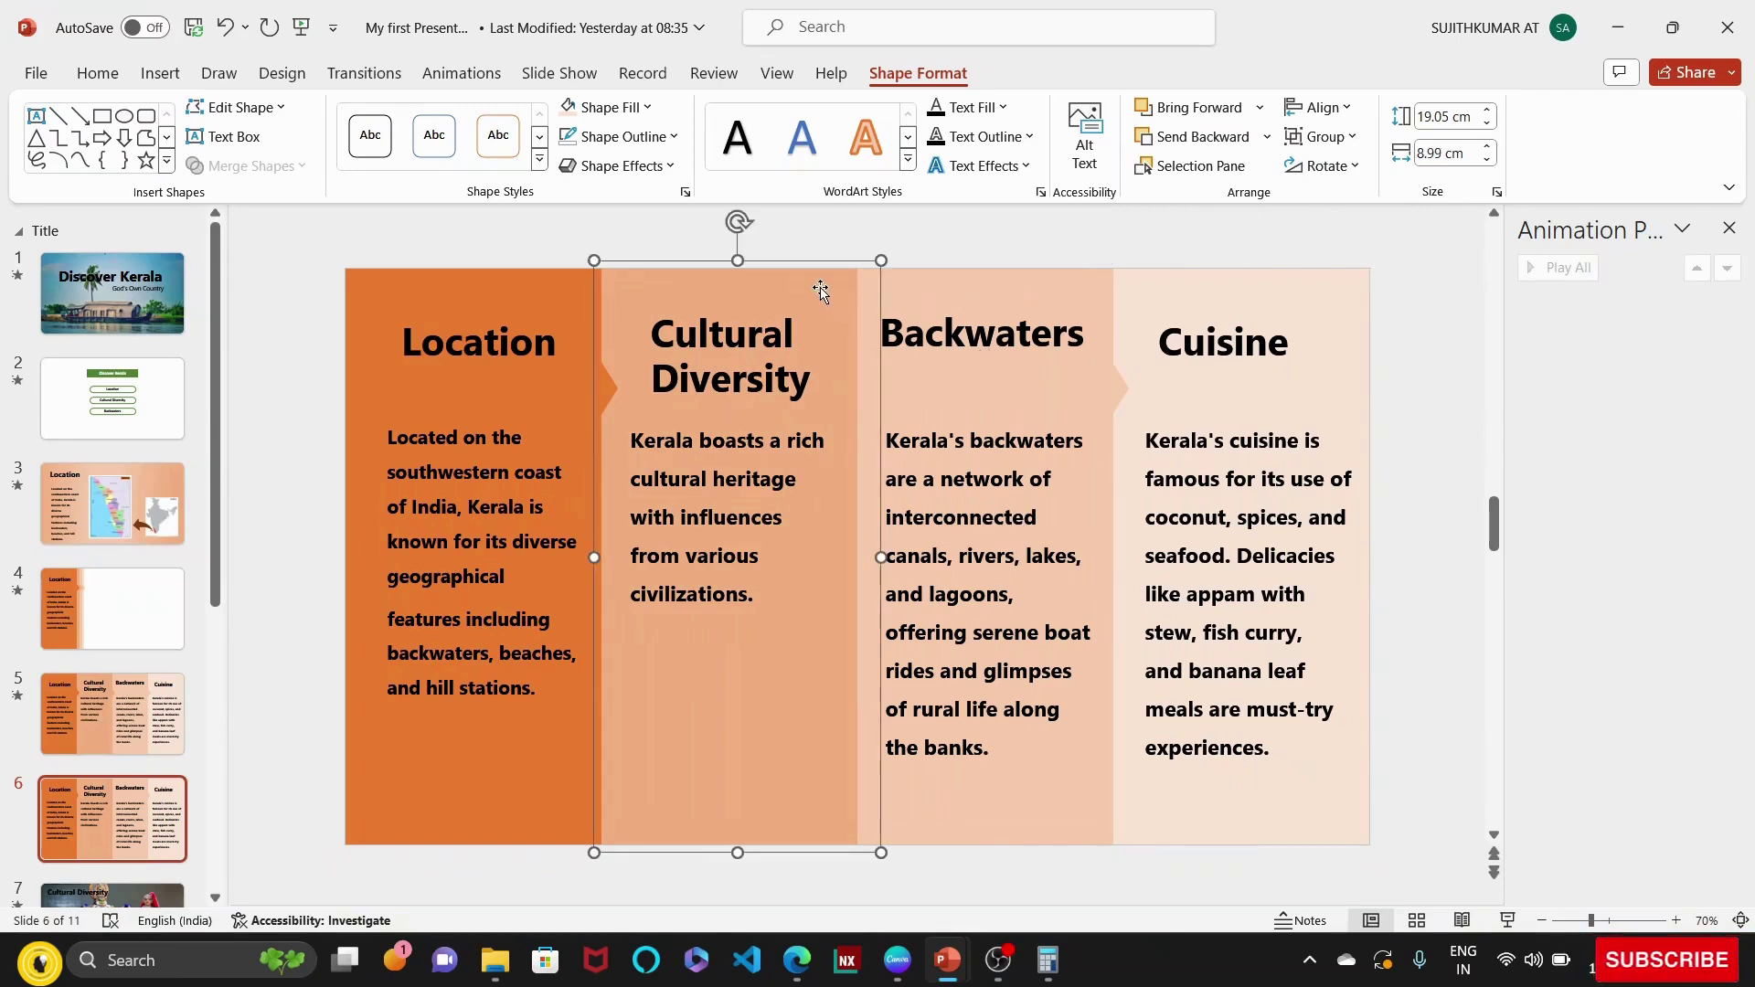
pyautogui.click(1212, 109)
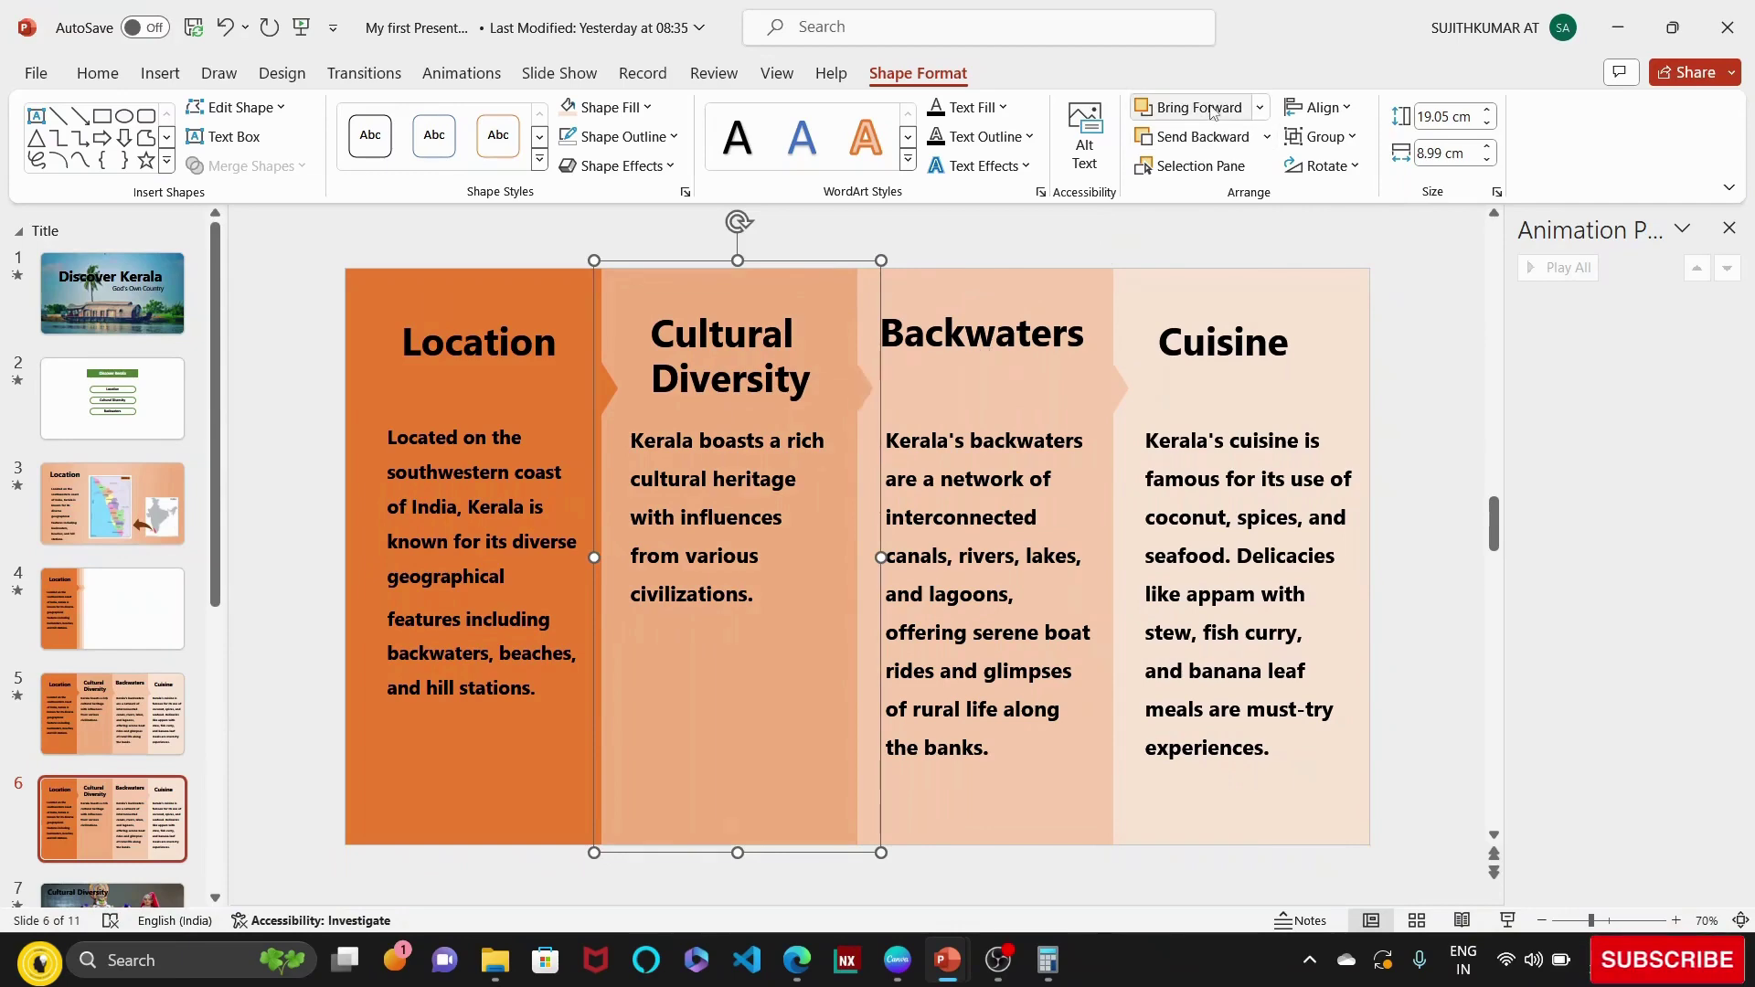
pyautogui.click(995, 236)
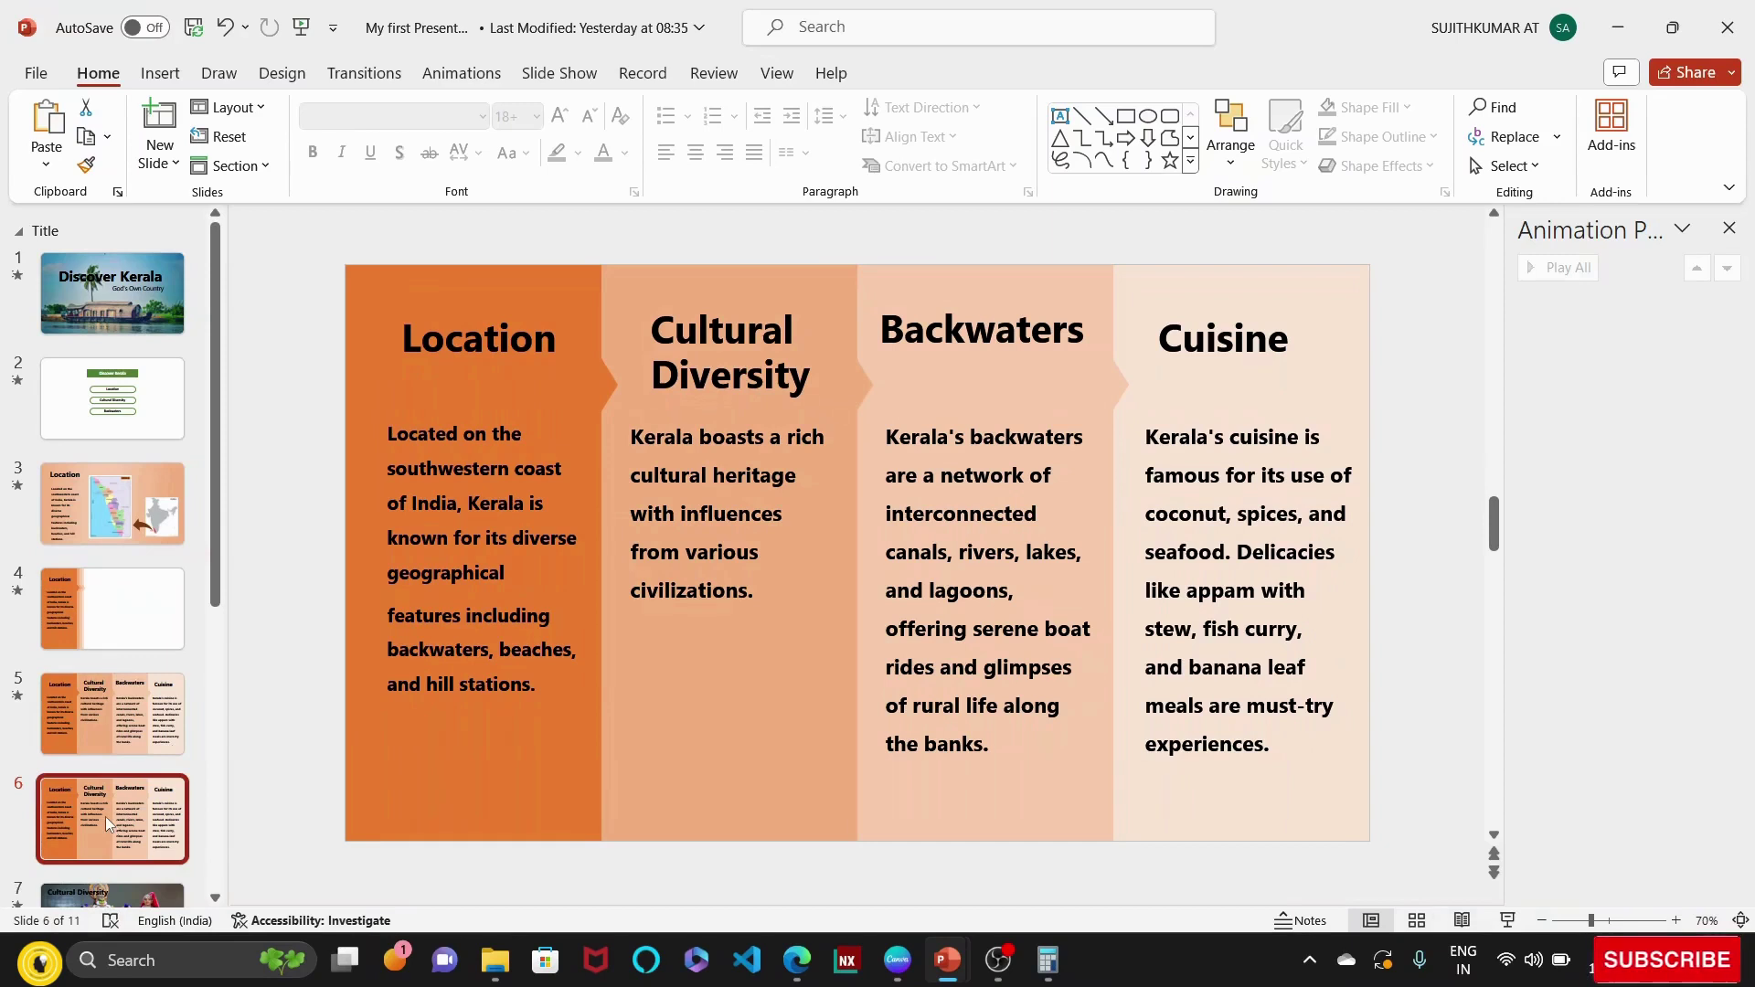
# Duplicate slide 6, then on the original slide the Cultural Diversity column behind Location.
pyautogui.hotkey('ctrl', 'd')
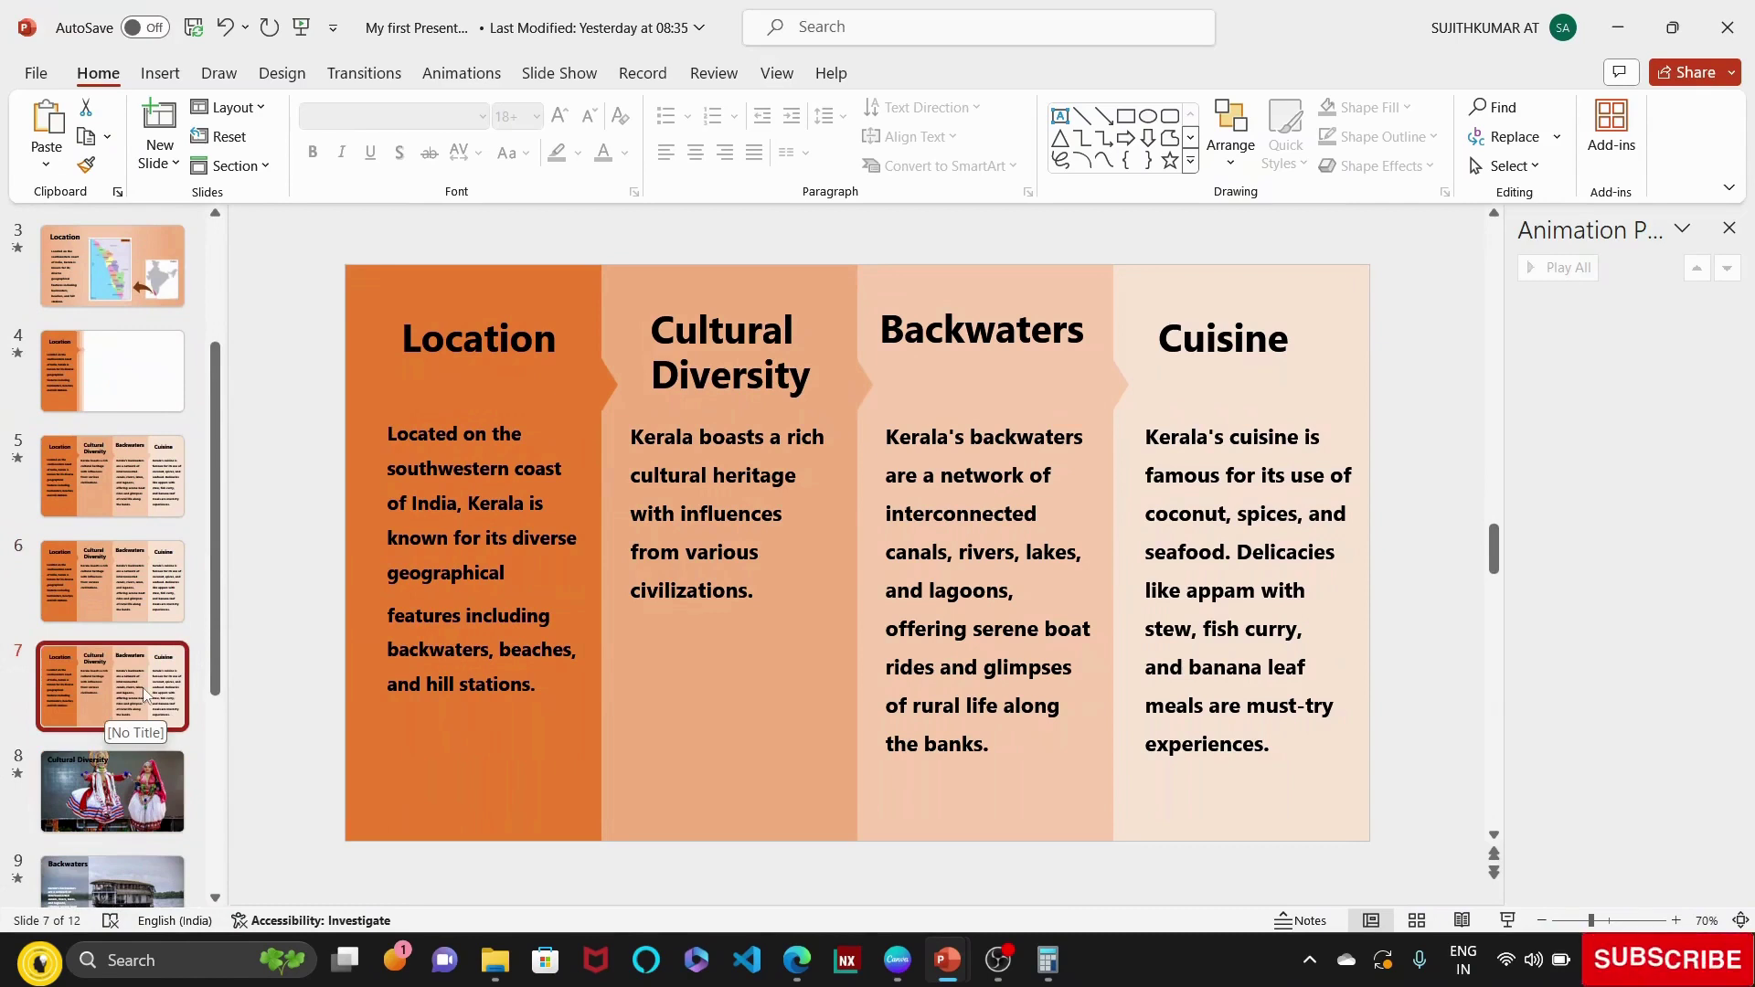
pyautogui.click(101, 578)
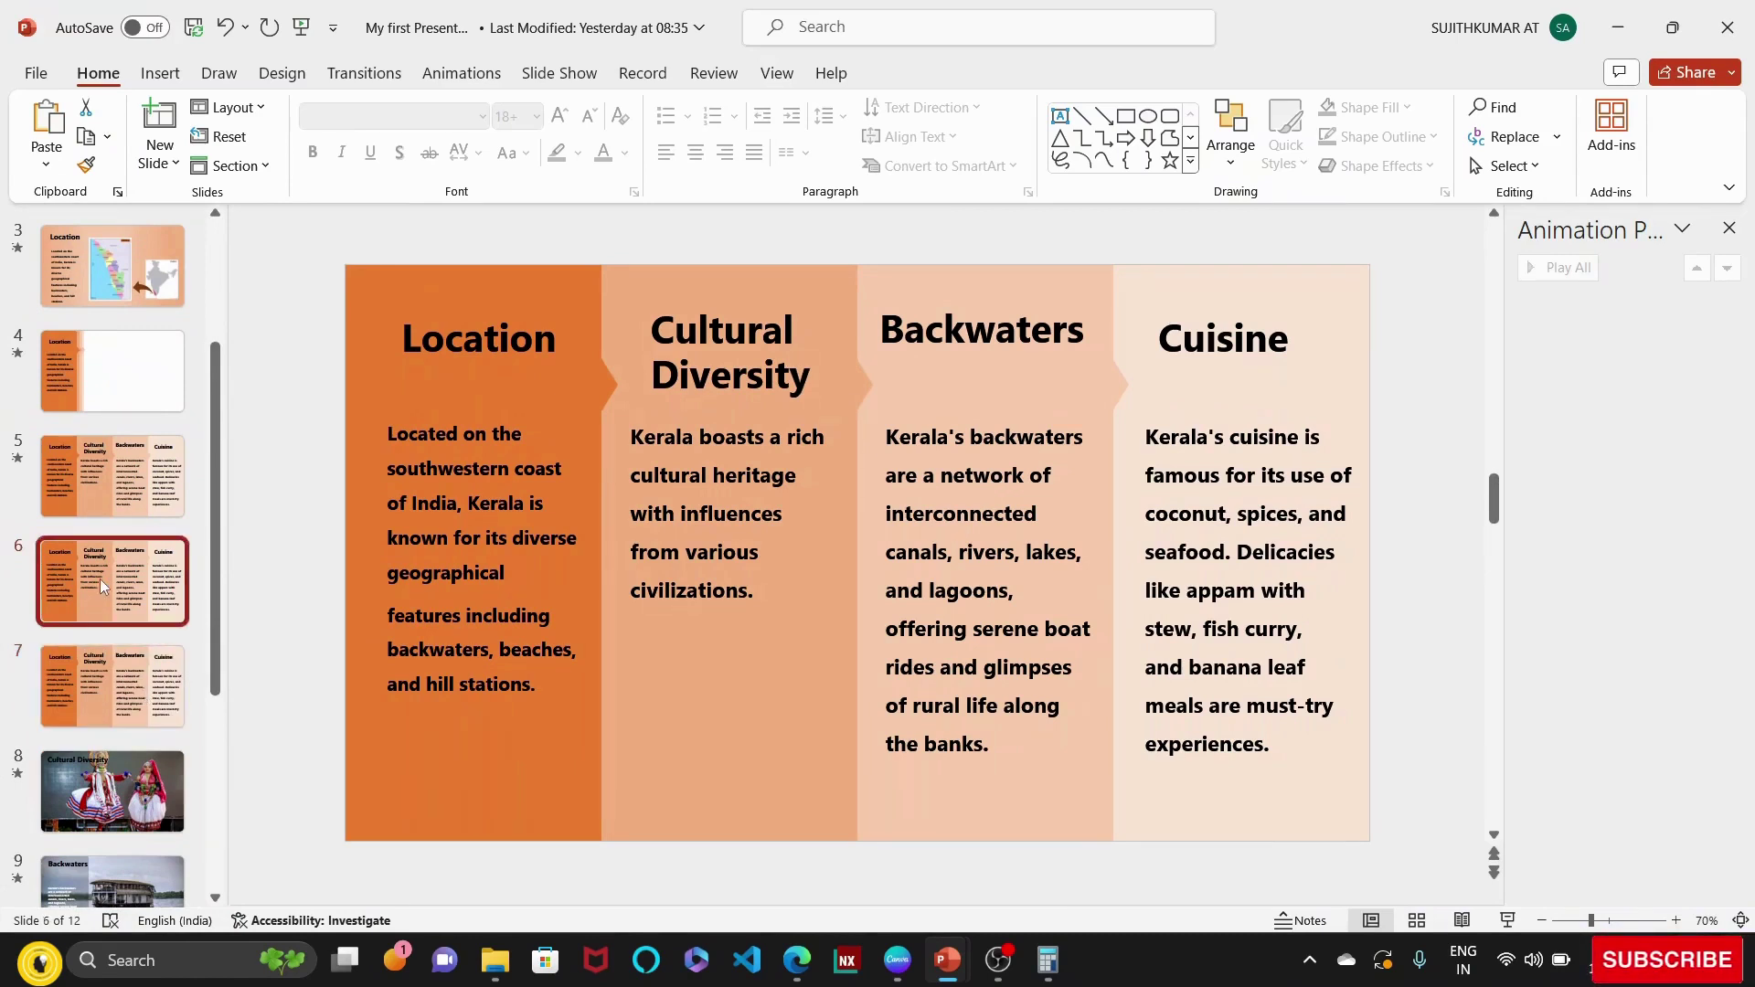
pyautogui.click(757, 647)
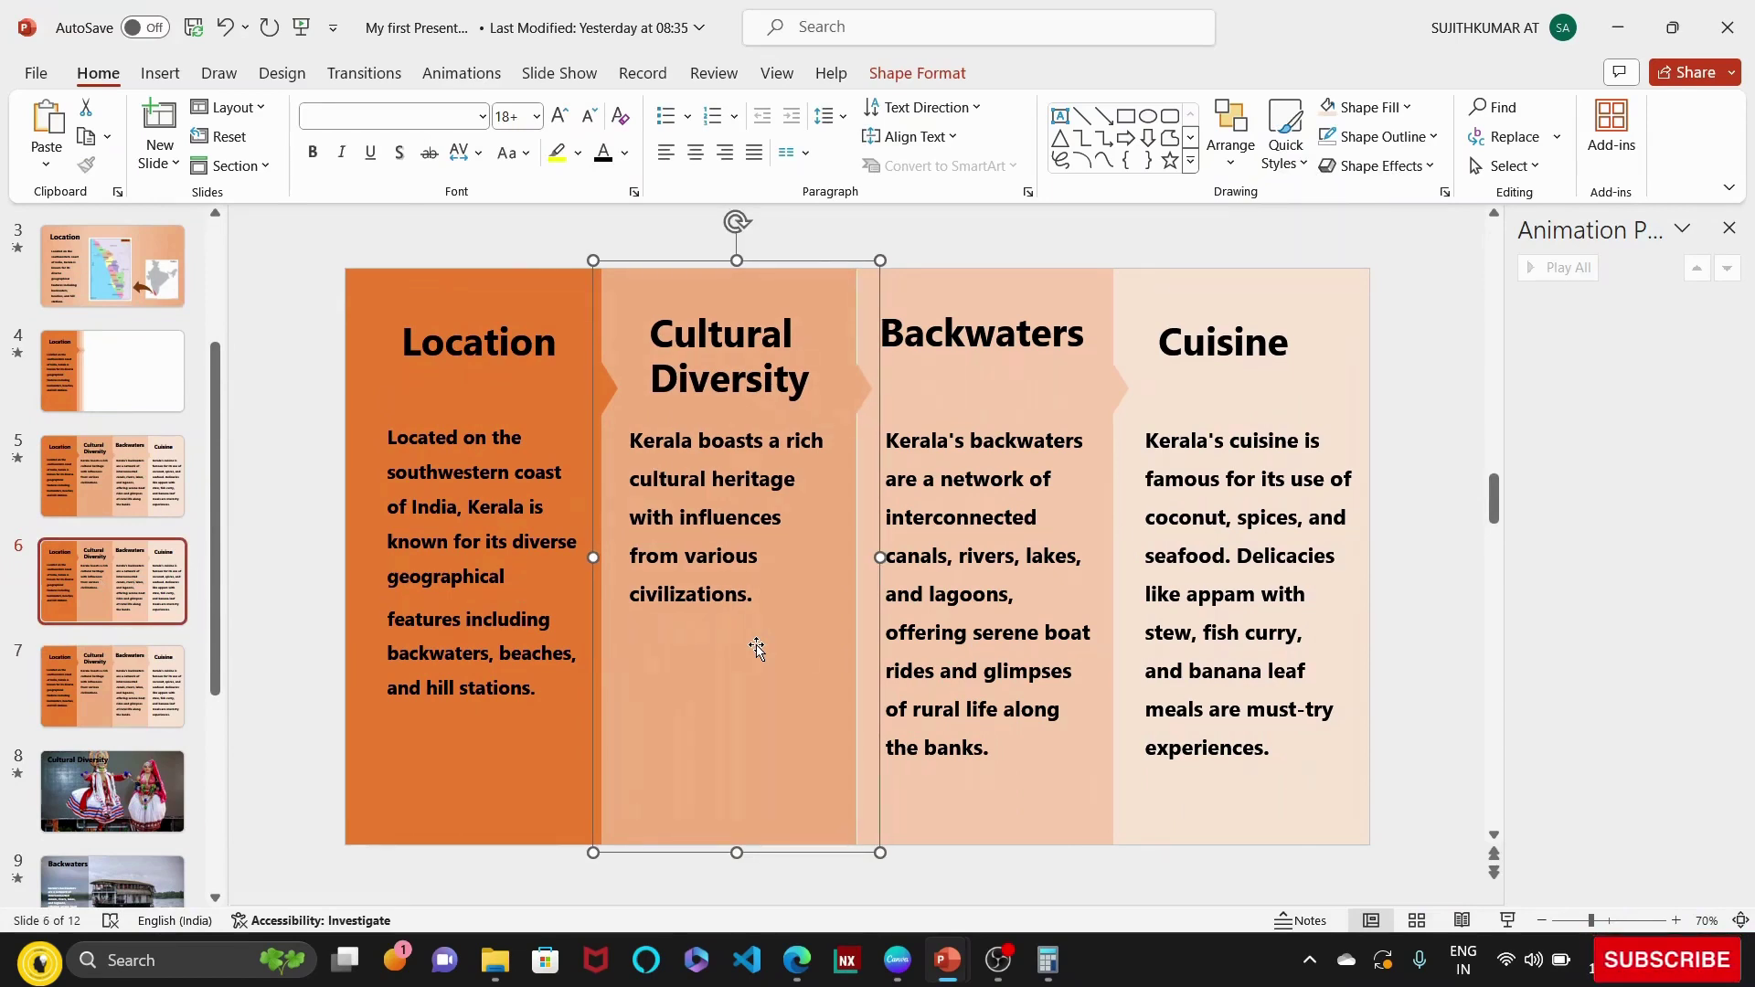
pyautogui.press('Left')
pyautogui.press('Left')
pyautogui.press('Left')
pyautogui.press('Left')
pyautogui.press('Left')
pyautogui.press('Left')
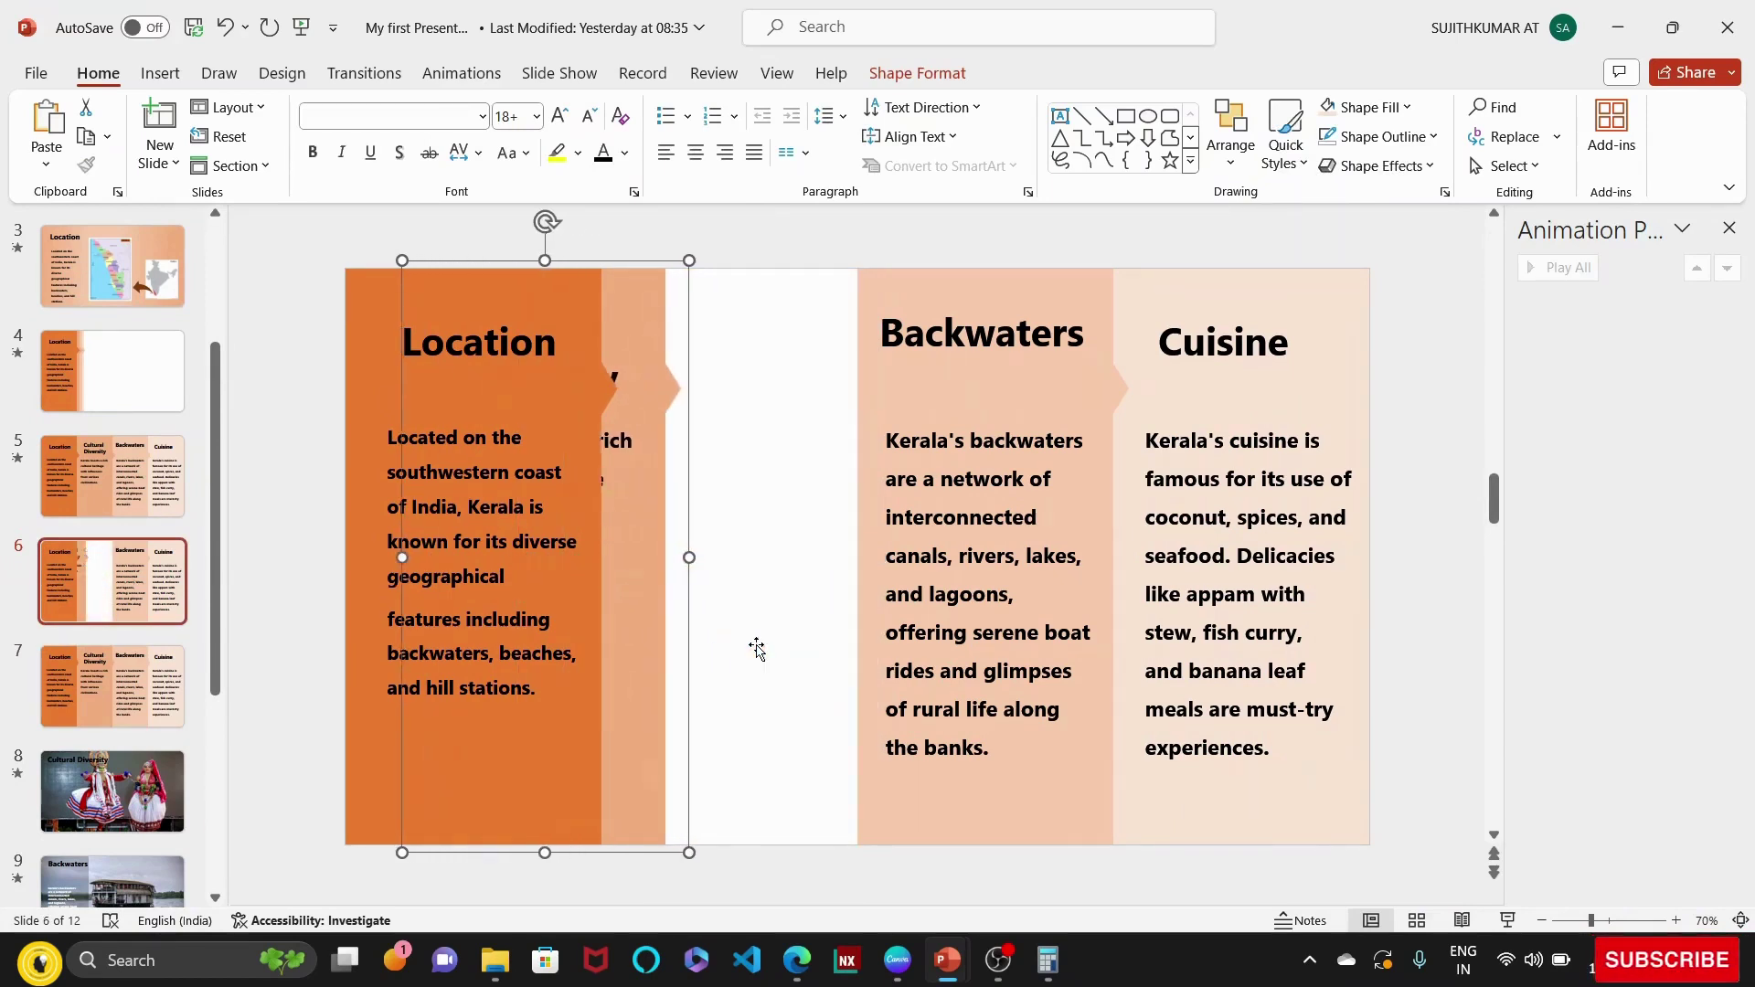
pyautogui.press('Left')
pyautogui.press('Left')
pyautogui.press('Left')
pyautogui.press('Left')
pyautogui.press('Left')
pyautogui.press('Left')
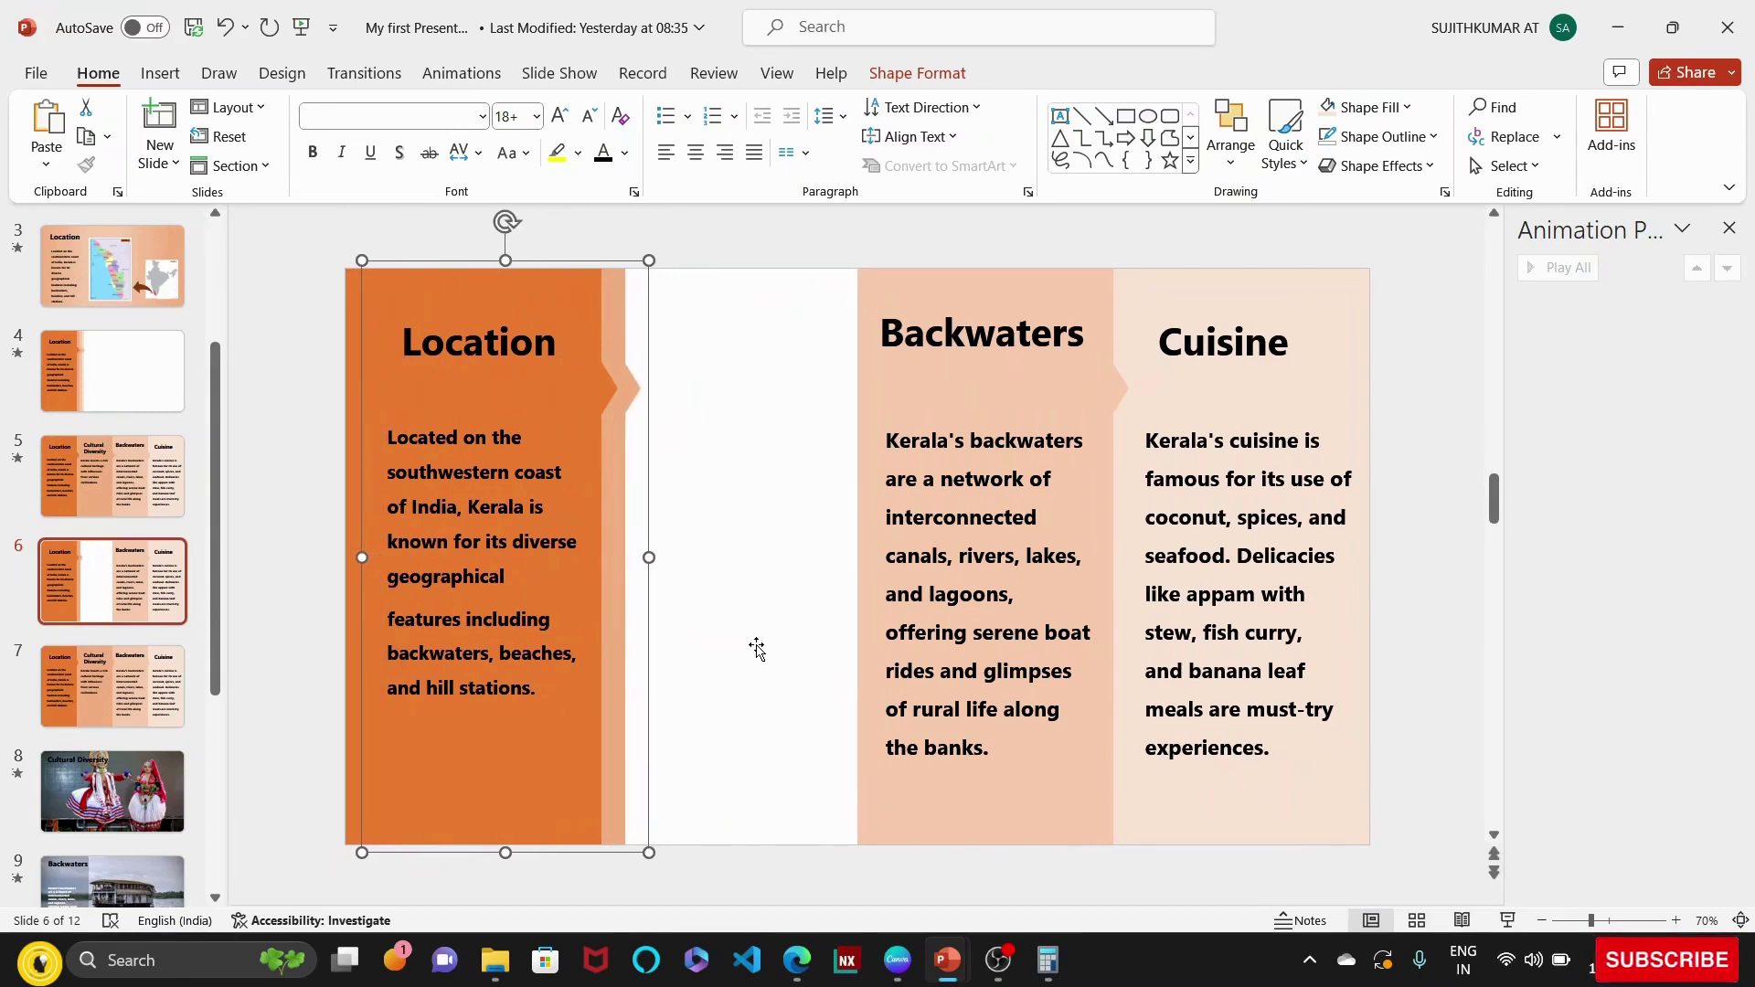
pyautogui.press('Left')
pyautogui.press('Left')
pyautogui.press('Left')
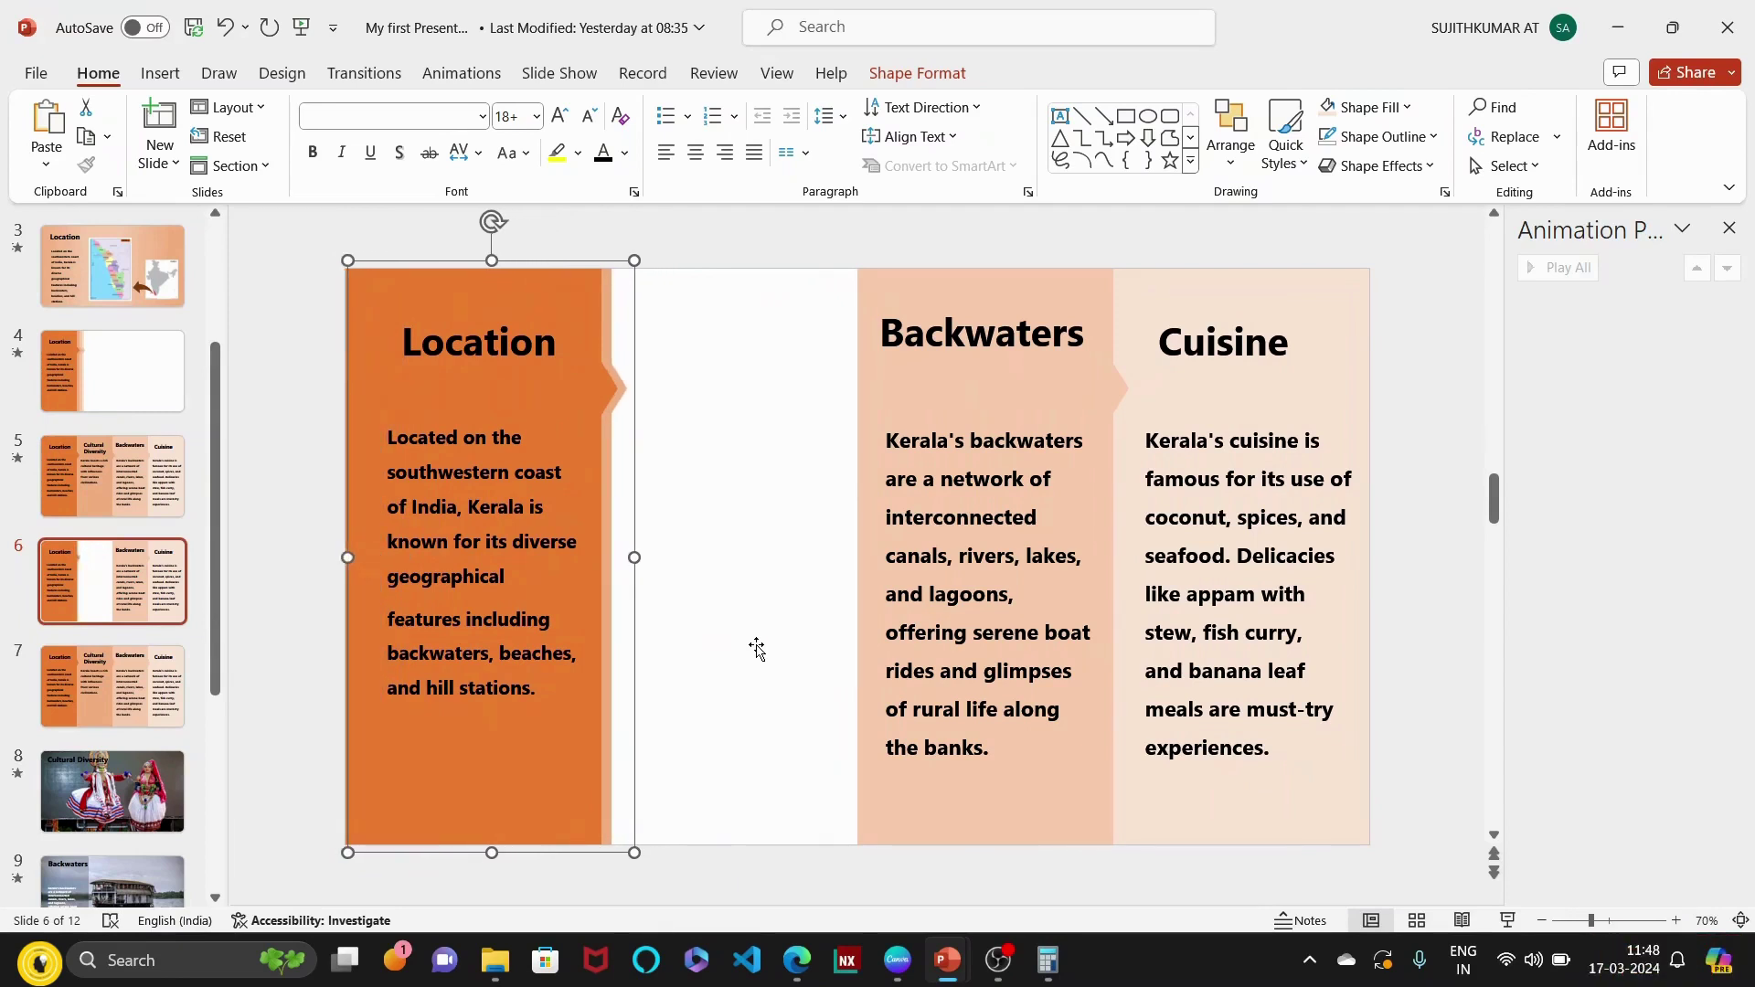
pyautogui.press('Right')
pyautogui.press('Right')
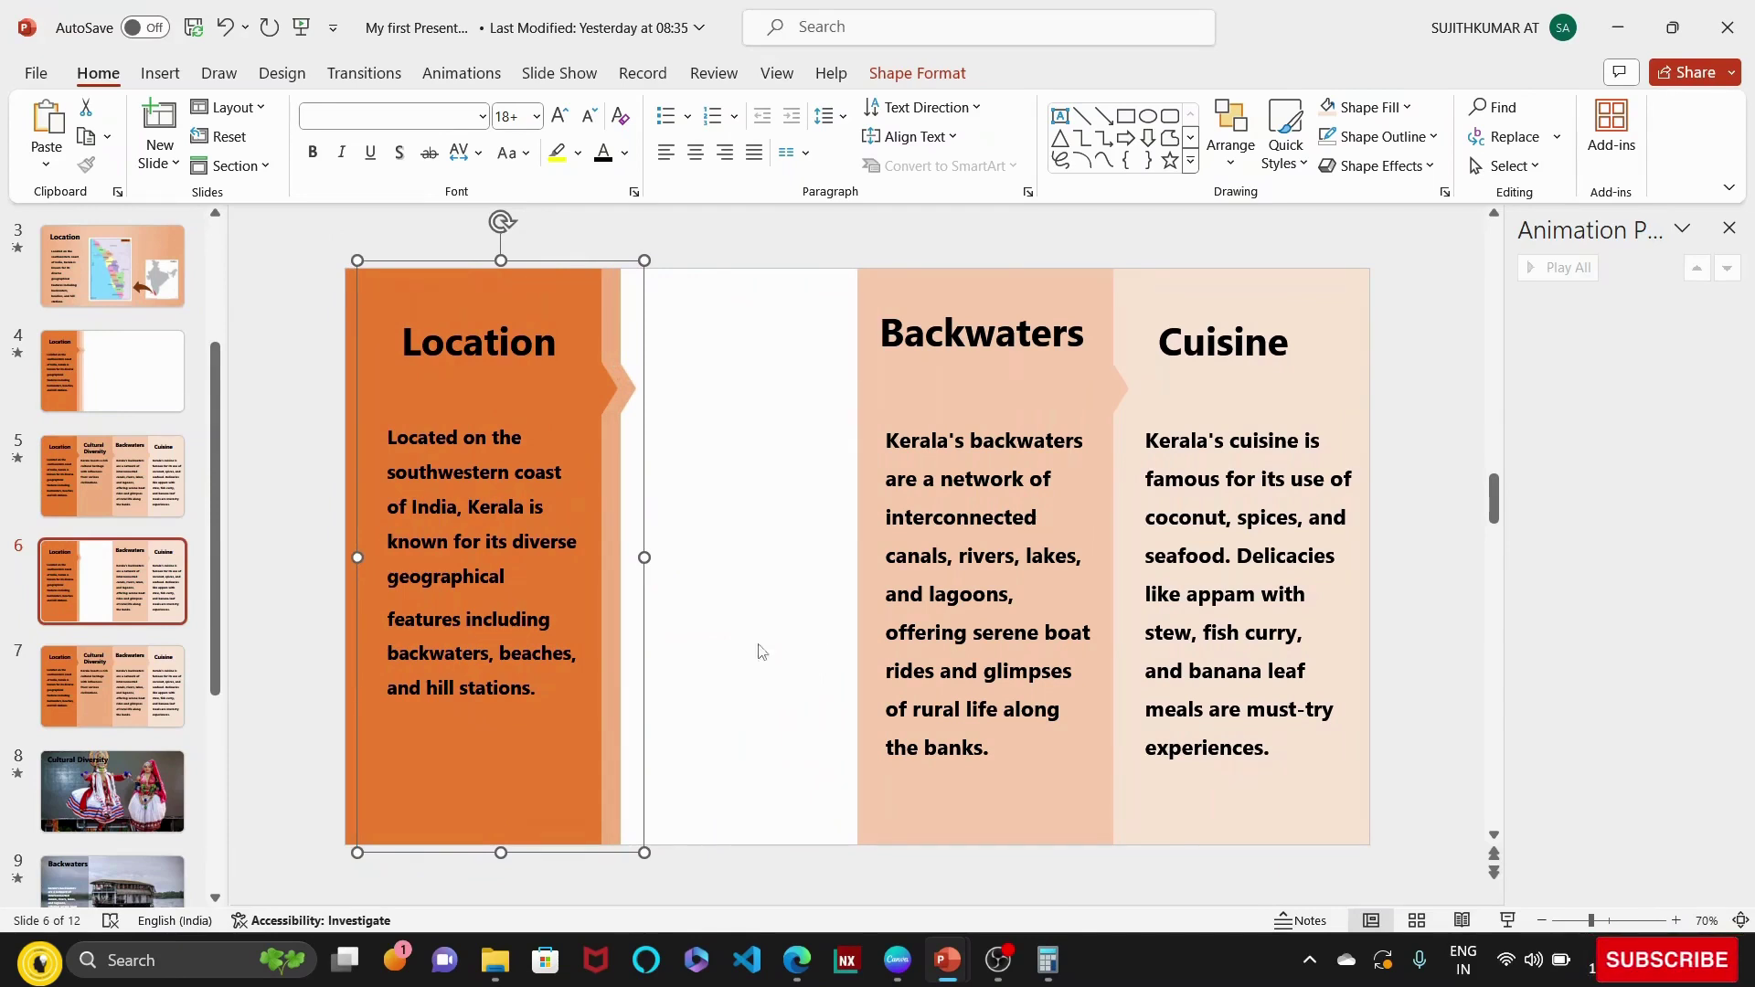
# Slide the Backwaters column left behind Location and fine-tune its position.
pyautogui.click(931, 384)
pyautogui.press('Left')
pyautogui.press('Left')
pyautogui.press('Left')
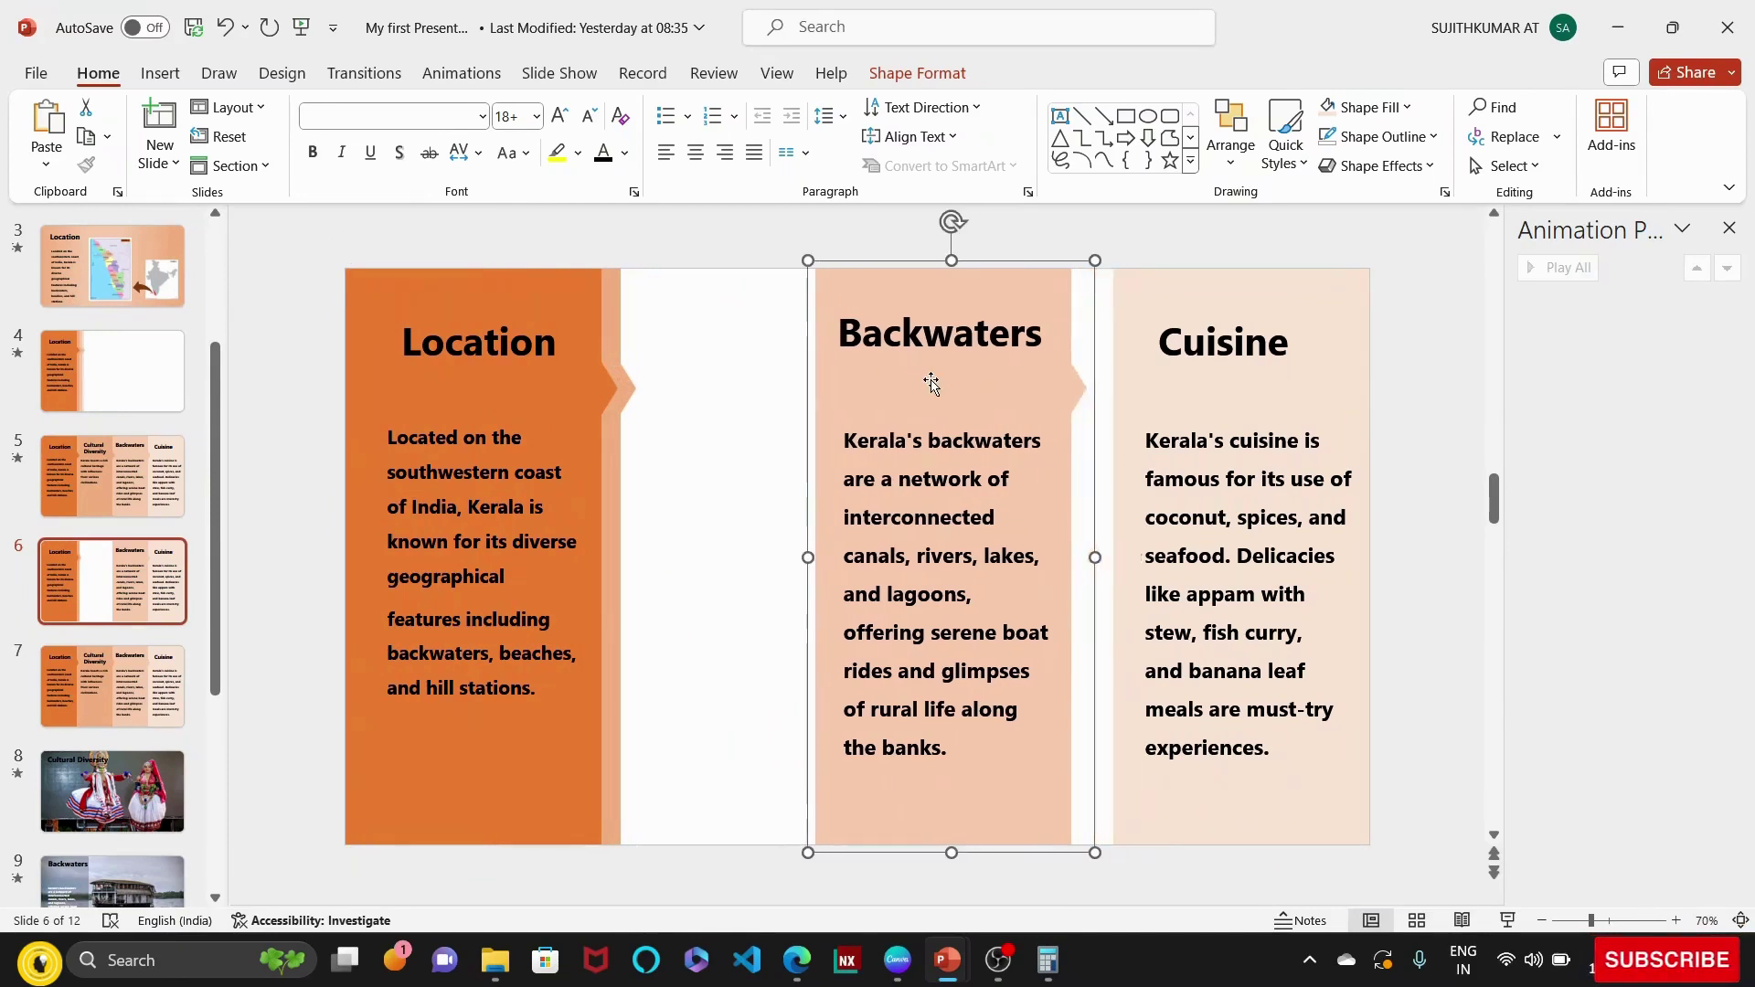
pyautogui.press('Left')
pyautogui.press('Left')
pyautogui.press('Left')
pyautogui.press('Left')
pyautogui.press('Left')
pyautogui.press('Left')
pyautogui.press('Left')
pyautogui.press('Left')
pyautogui.press('Left')
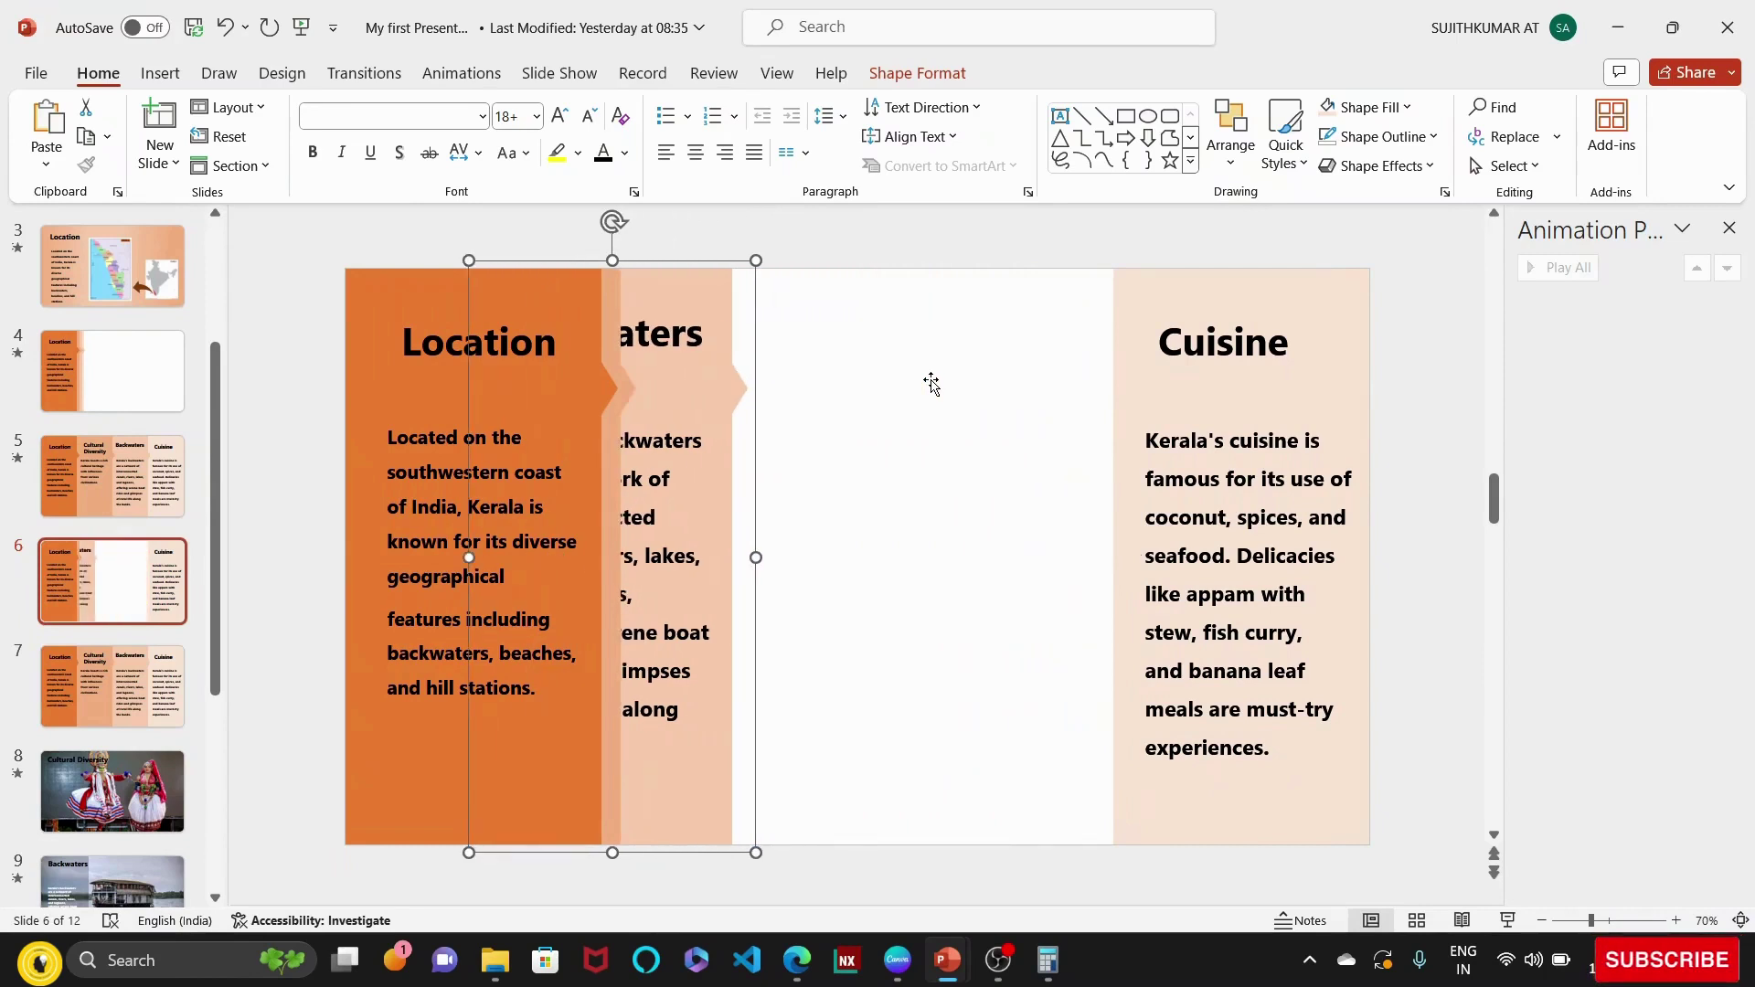
pyautogui.press('Left')
pyautogui.press('Left')
pyautogui.press('Left')
pyautogui.press('Left')
pyautogui.press('Left')
pyautogui.press('Left')
pyautogui.hotkey('ctrl', 'Right')
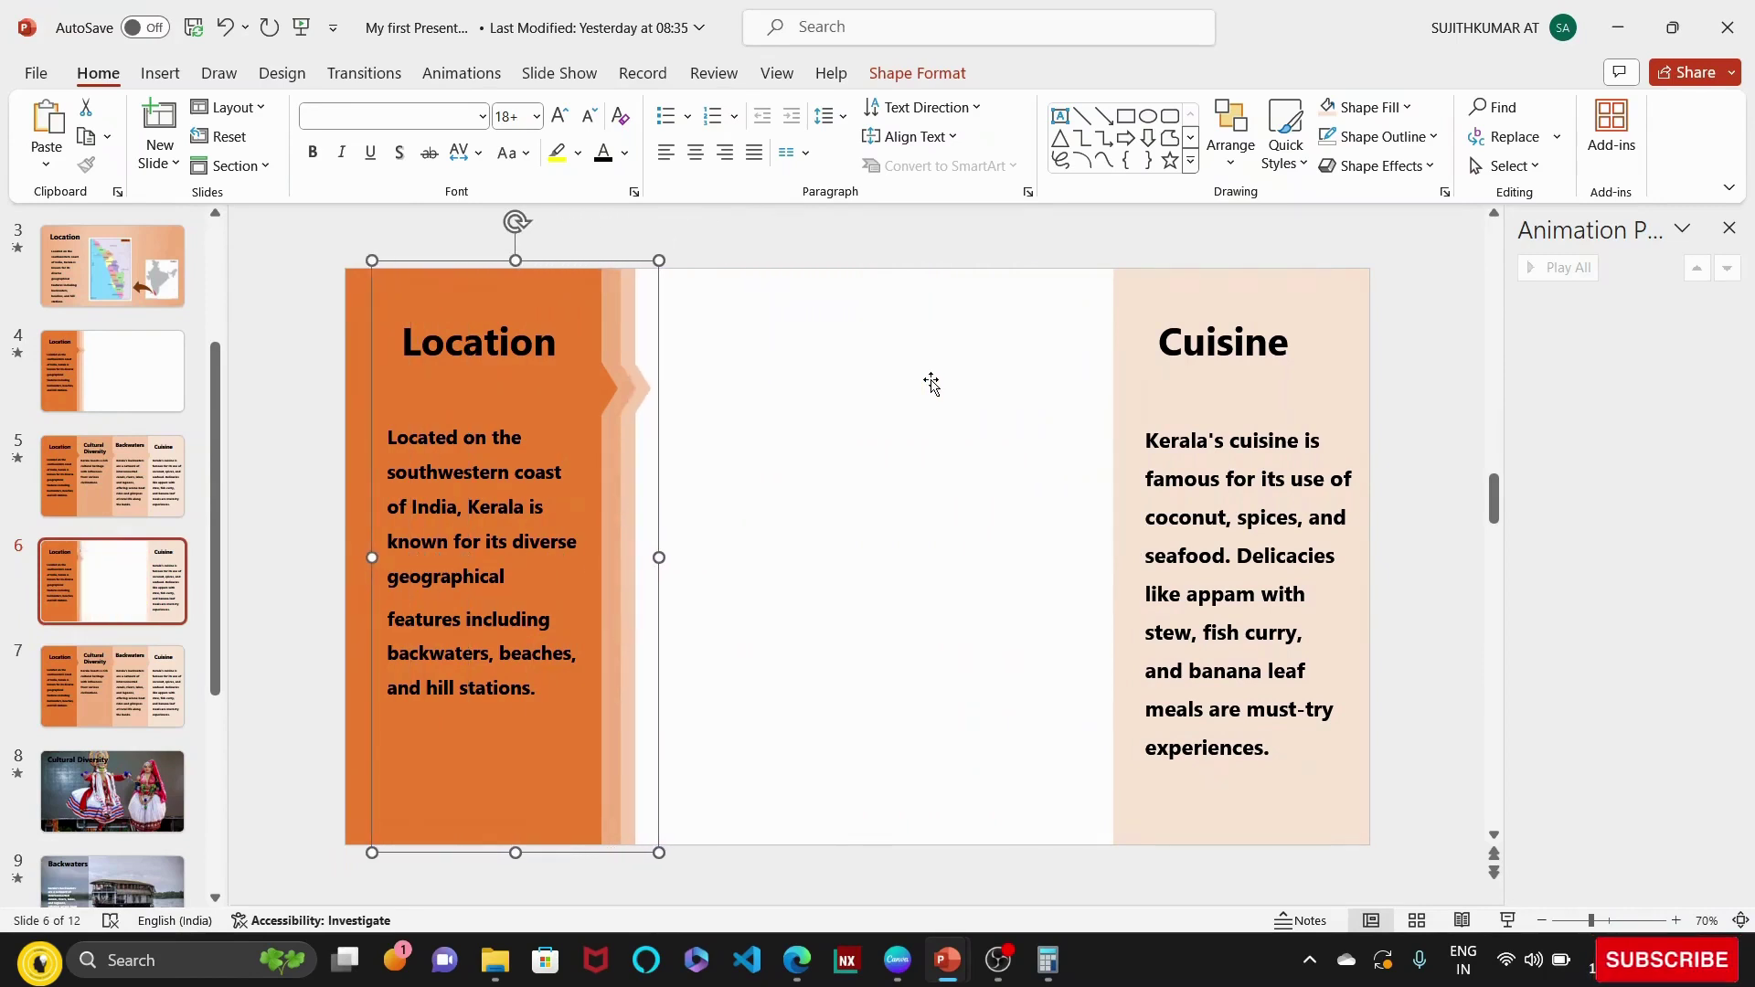
pyautogui.hotkey('ctrl', 'Right')
pyautogui.hotkey('ctrl', 'Right')
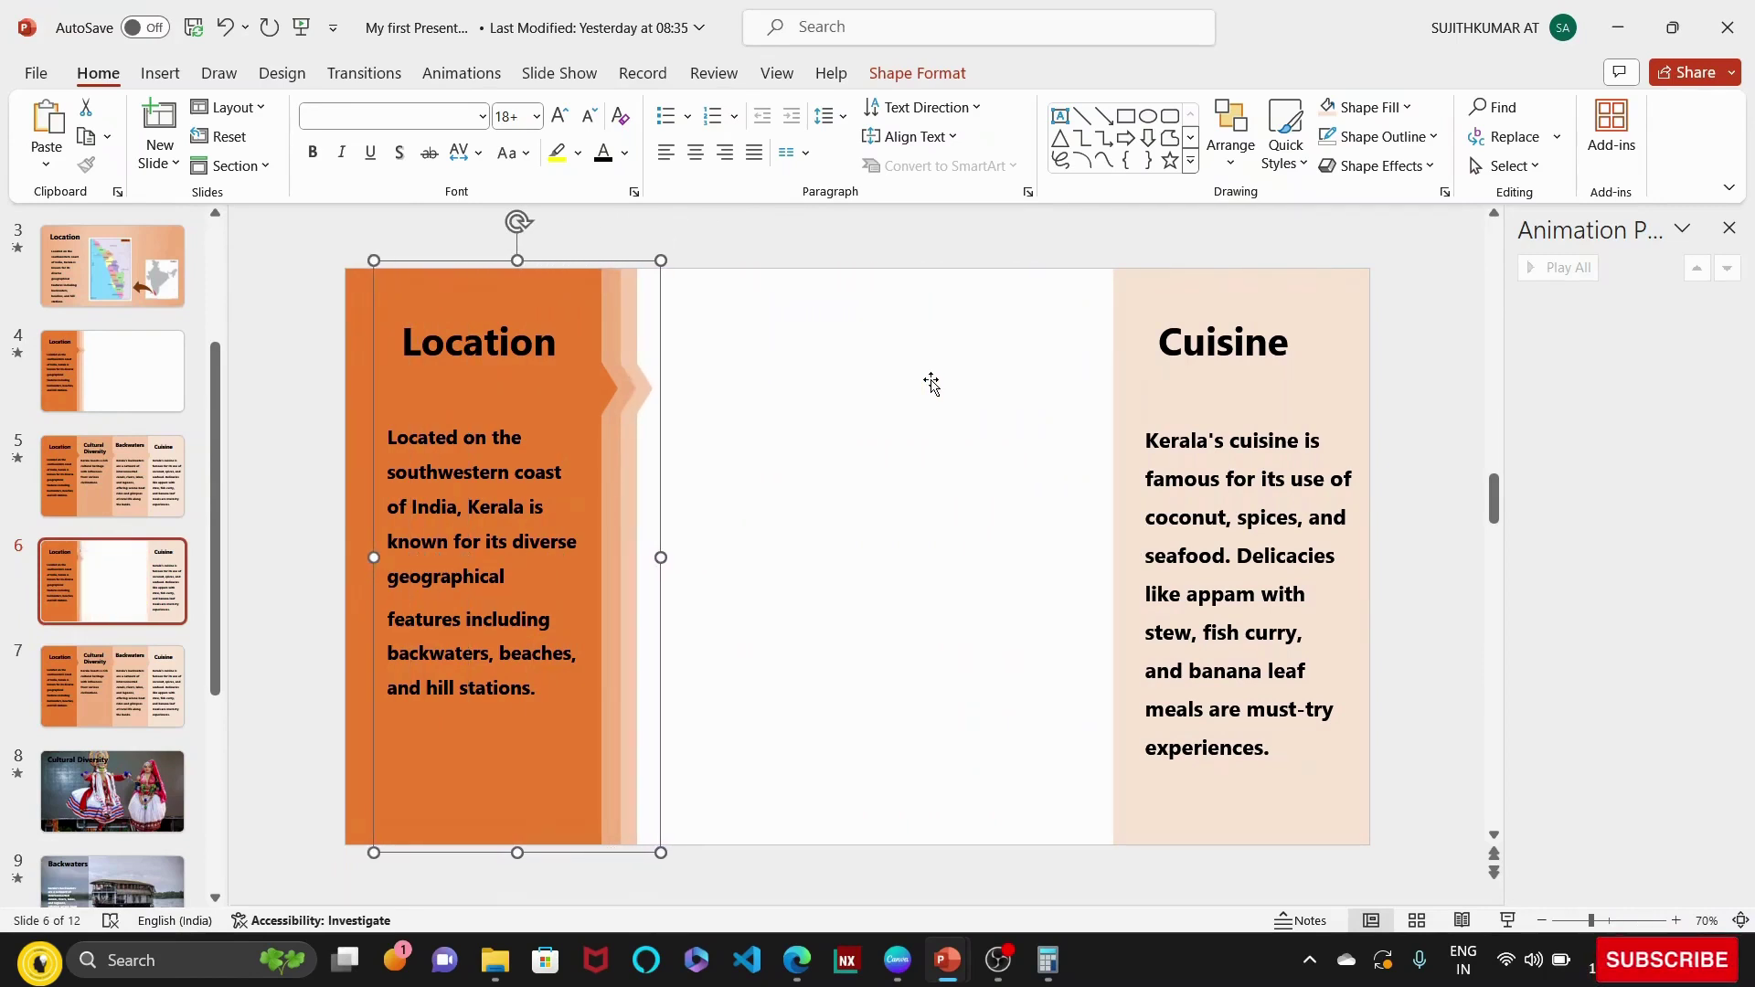
pyautogui.hotkey('ctrl', 'Right')
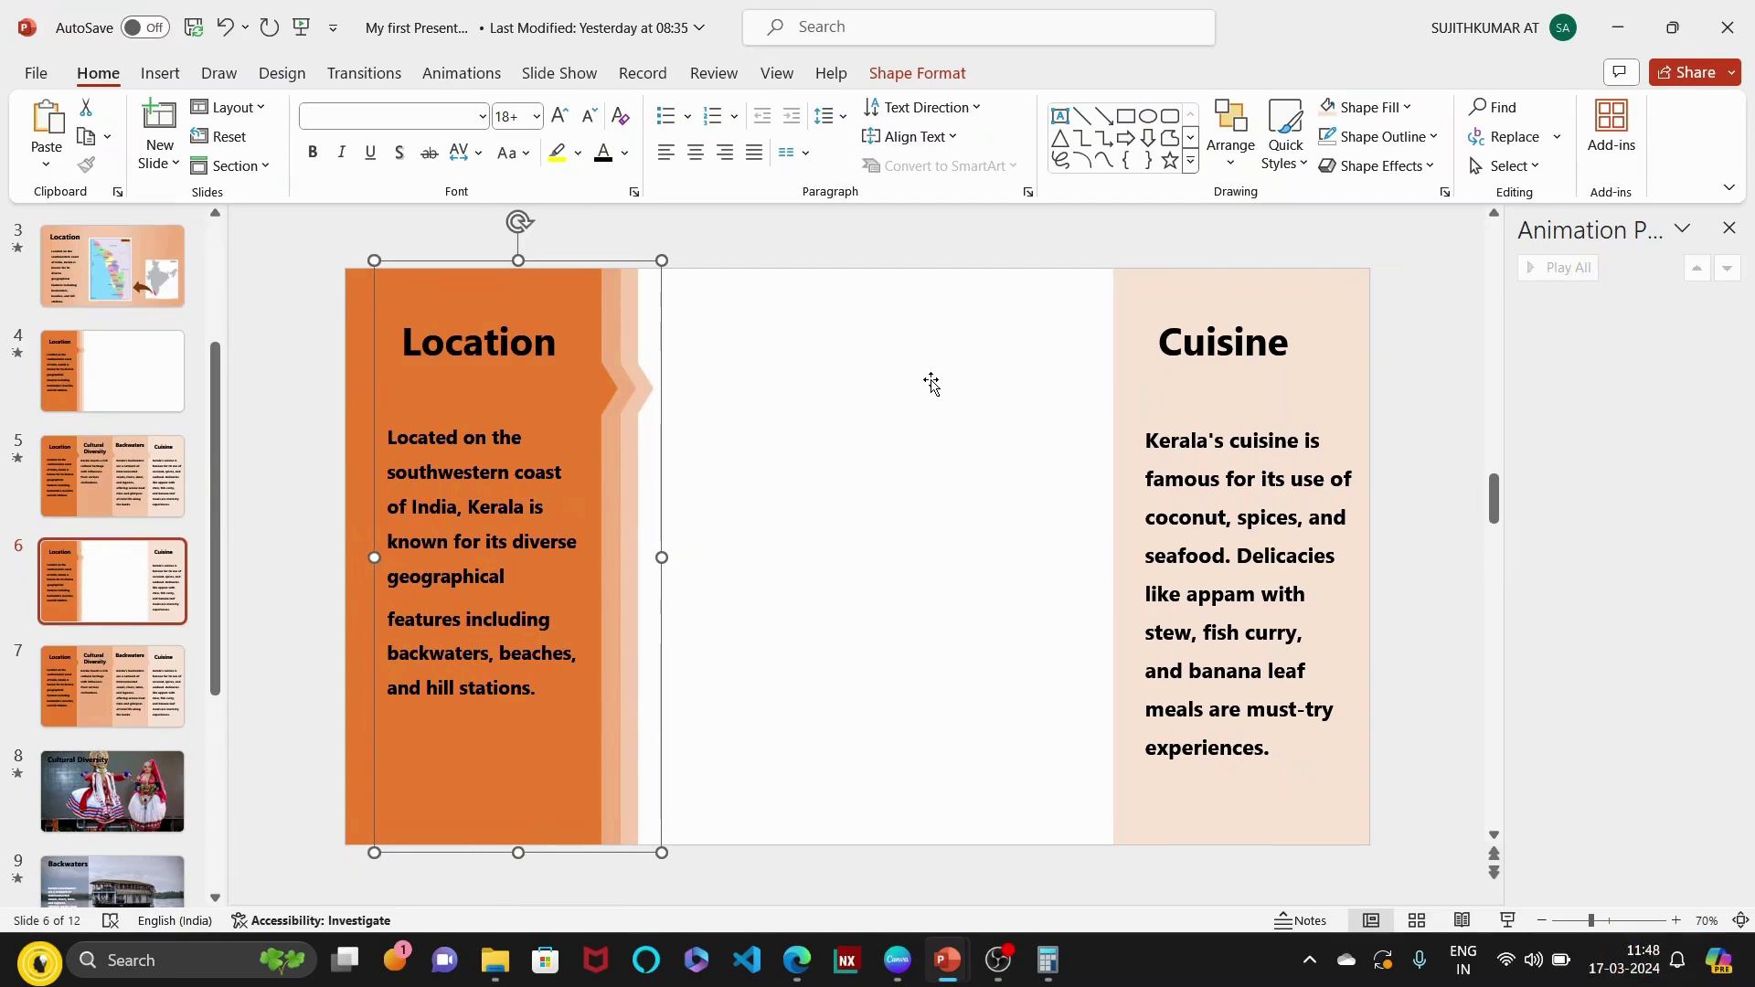
# Slide the Cuisine column left into the stack behind Location.
pyautogui.click(1264, 393)
pyautogui.press('Left')
pyautogui.press('Left')
pyautogui.press('Left')
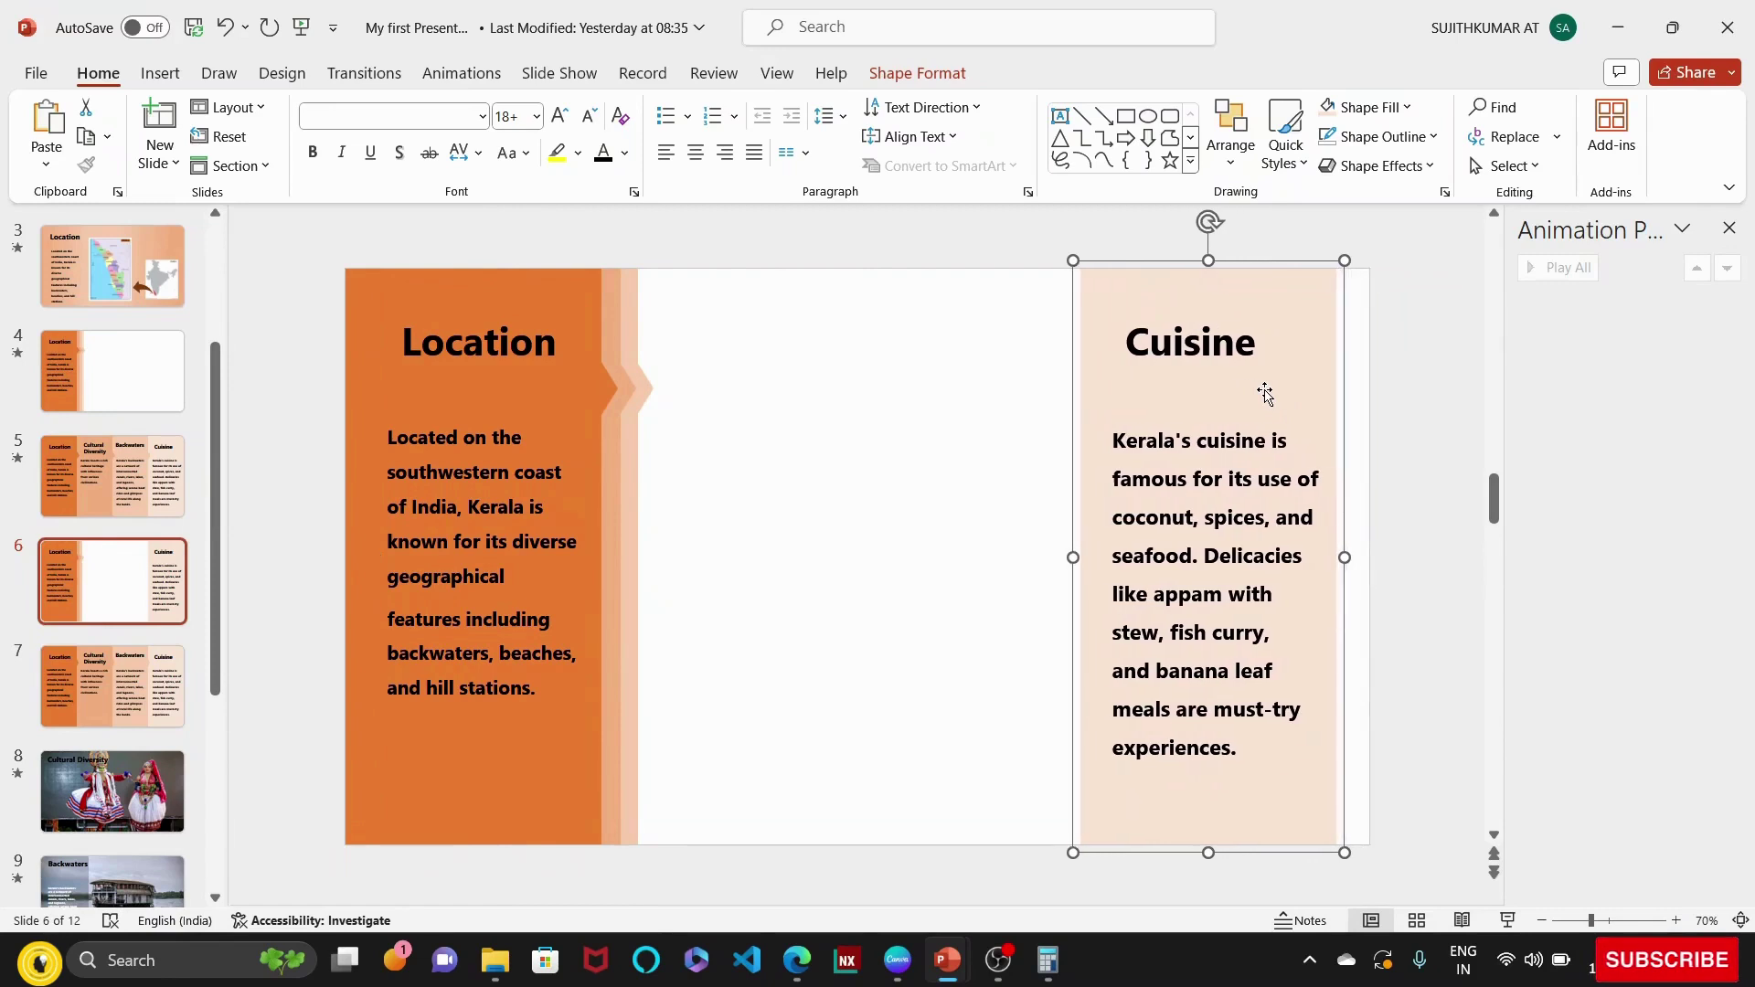
pyautogui.press('Left')
pyautogui.press('Left')
pyautogui.press('Left')
pyautogui.press('Left')
pyautogui.press('Left')
pyautogui.press('Left')
pyautogui.press('Left')
pyautogui.press('Left')
pyautogui.press('Left')
pyautogui.press('Left')
pyautogui.press('Left')
pyautogui.press('Left')
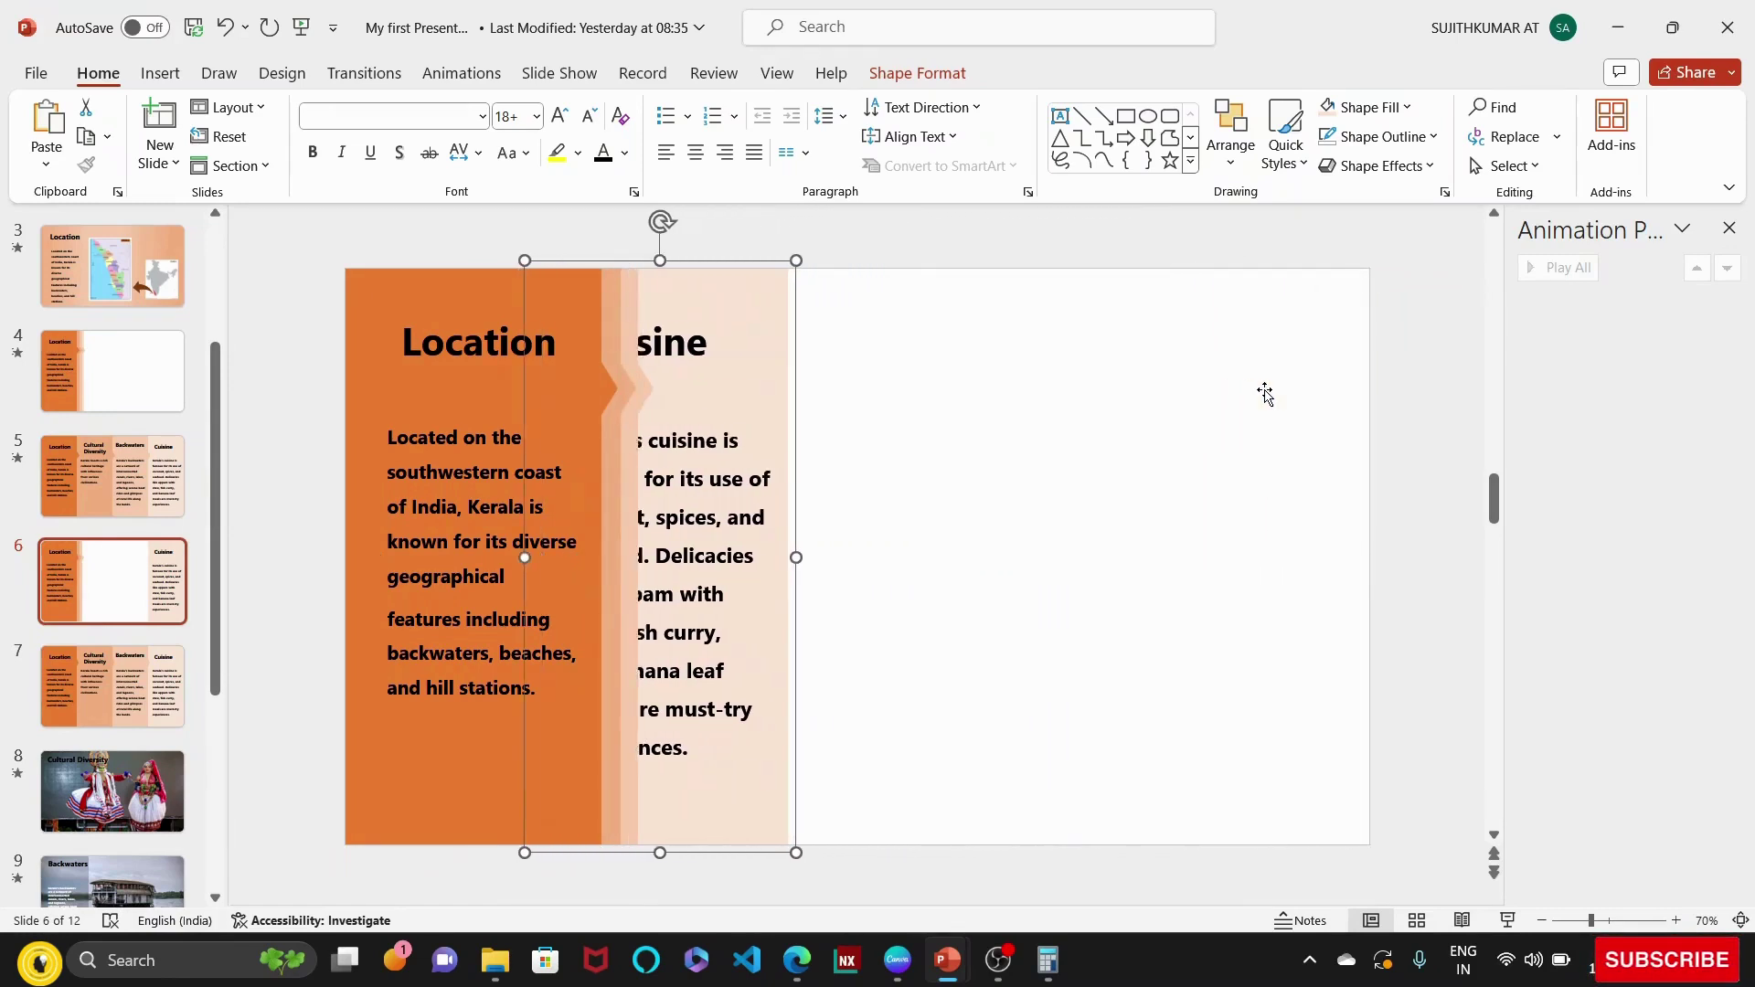
pyautogui.press('Left')
pyautogui.press('Left')
pyautogui.press('Left')
pyautogui.press('Left')
pyautogui.press('Left')
pyautogui.press('Left')
pyautogui.press('Left')
pyautogui.press('Left')
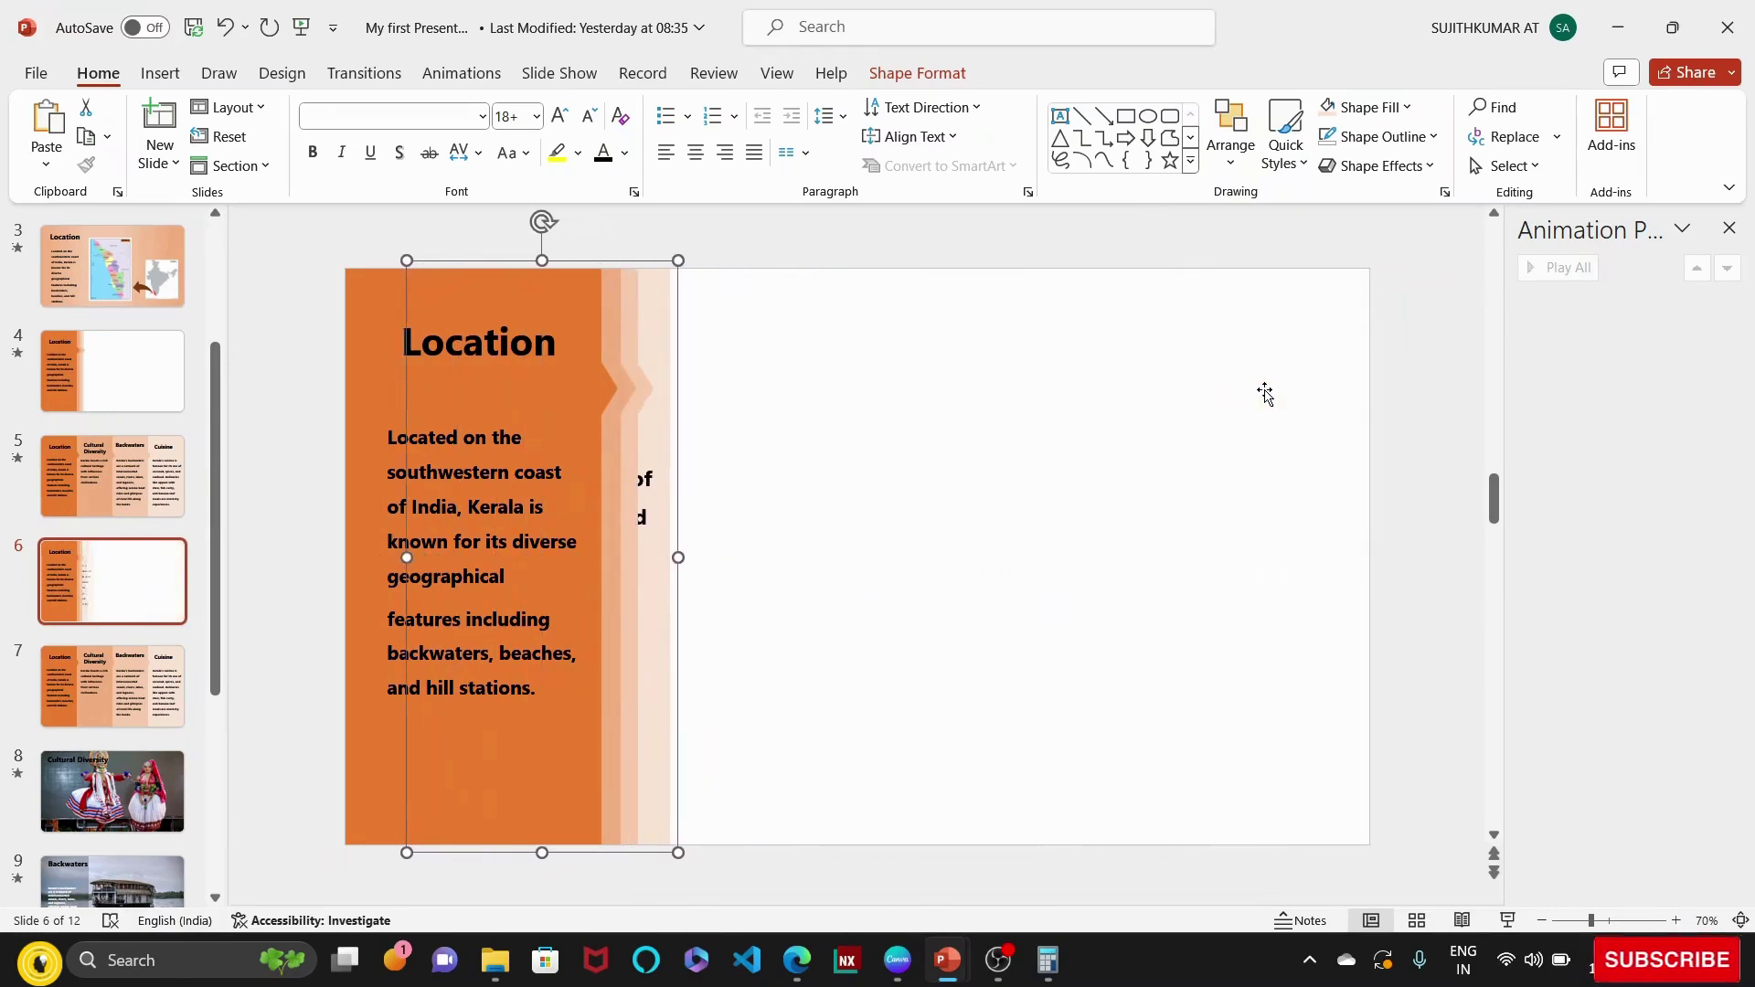
pyautogui.press('Left')
pyautogui.press('Left')
pyautogui.press('Left')
pyautogui.press('Left')
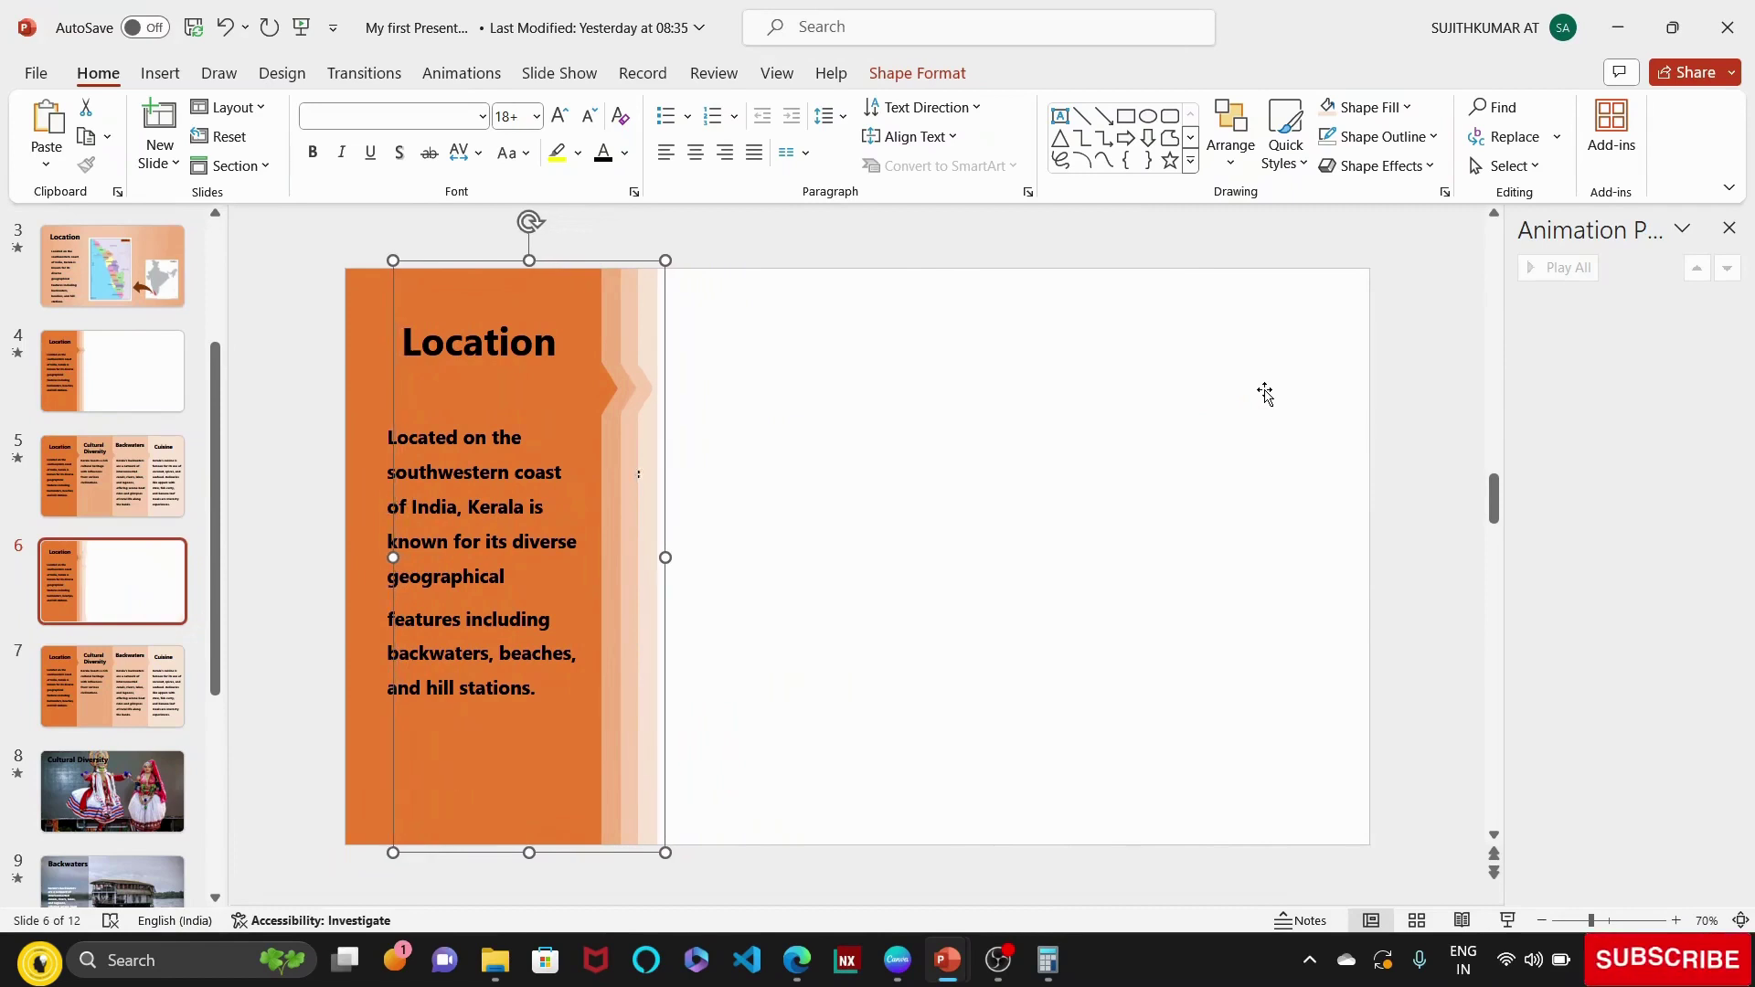
pyautogui.press('Left')
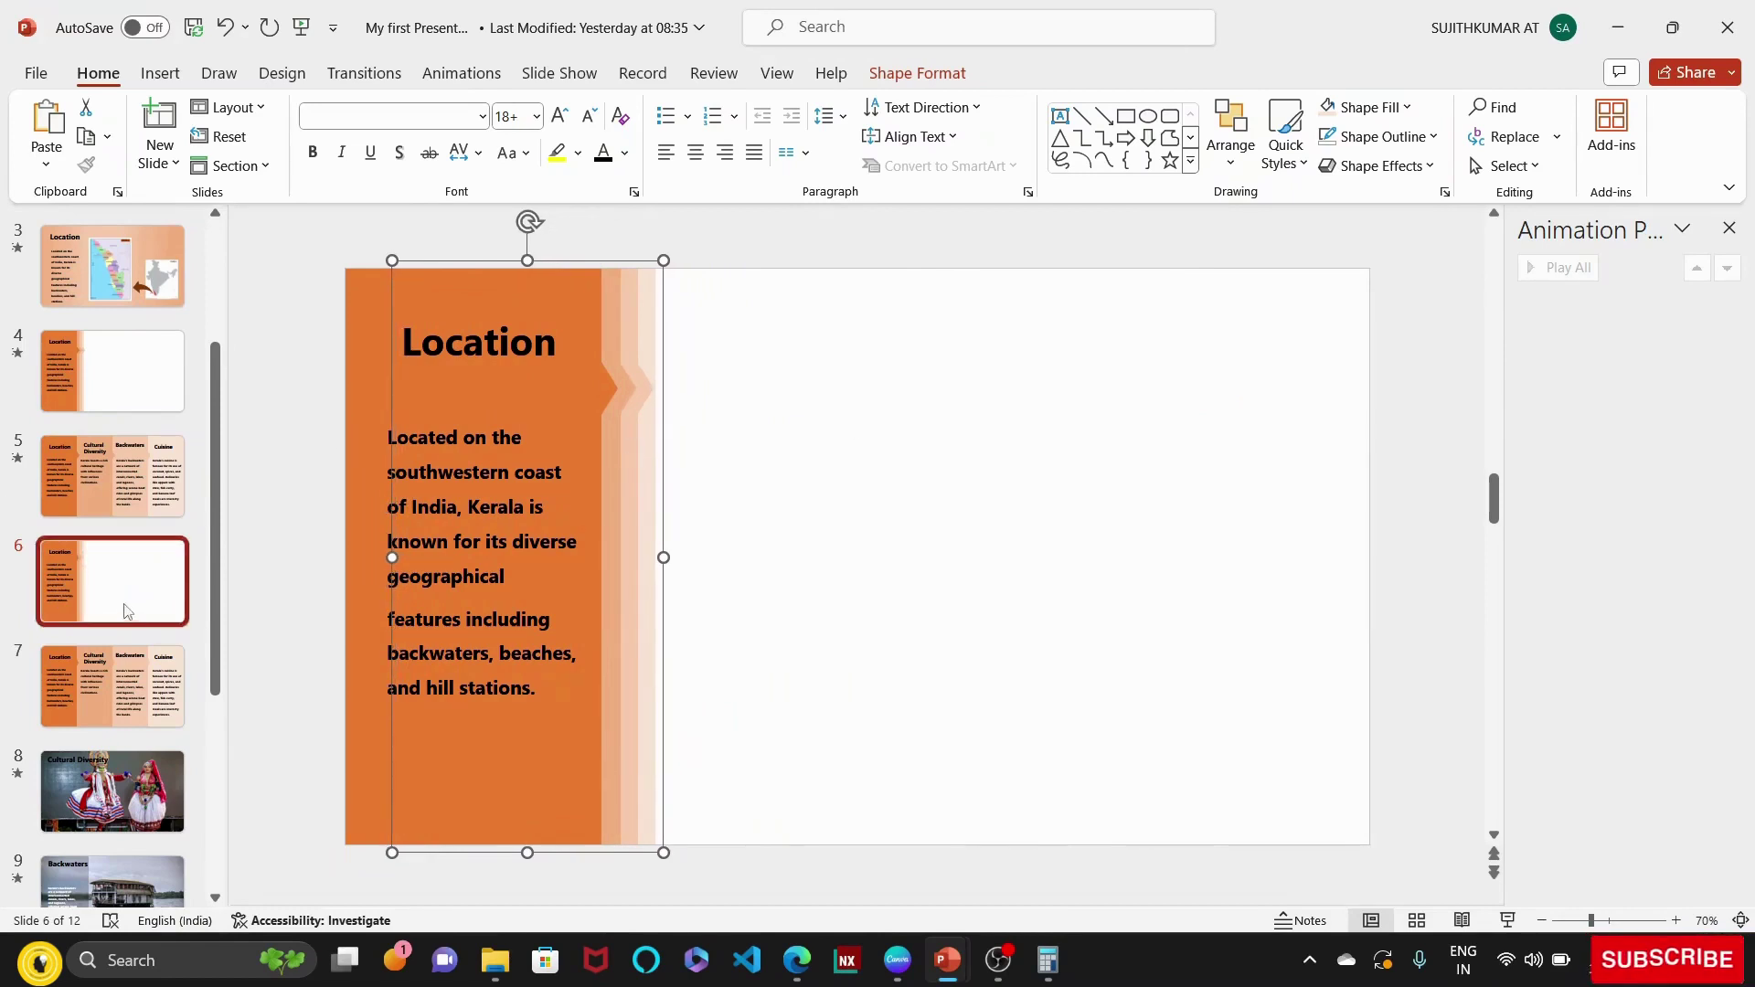
pyautogui.click(141, 596)
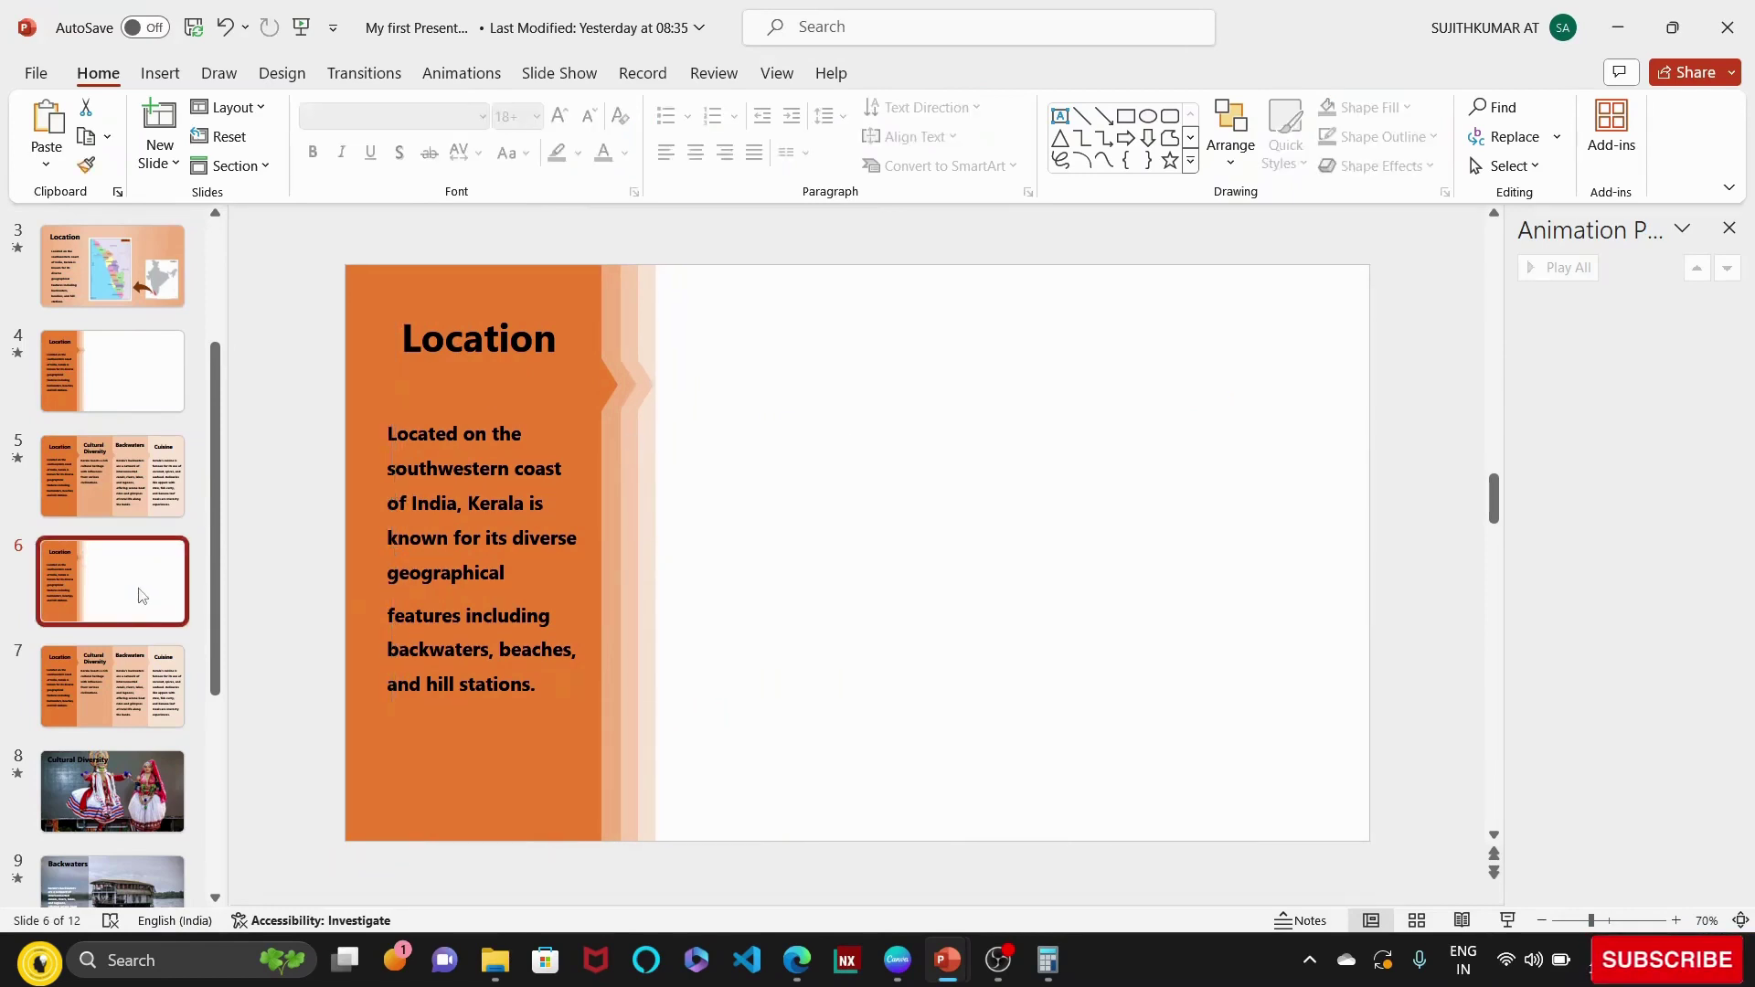
# Apply the Morph transition to slides 6 and 7 together.
pyautogui.keyDown('ctrl'); pyautogui.click(139, 692); pyautogui.keyUp('ctrl')
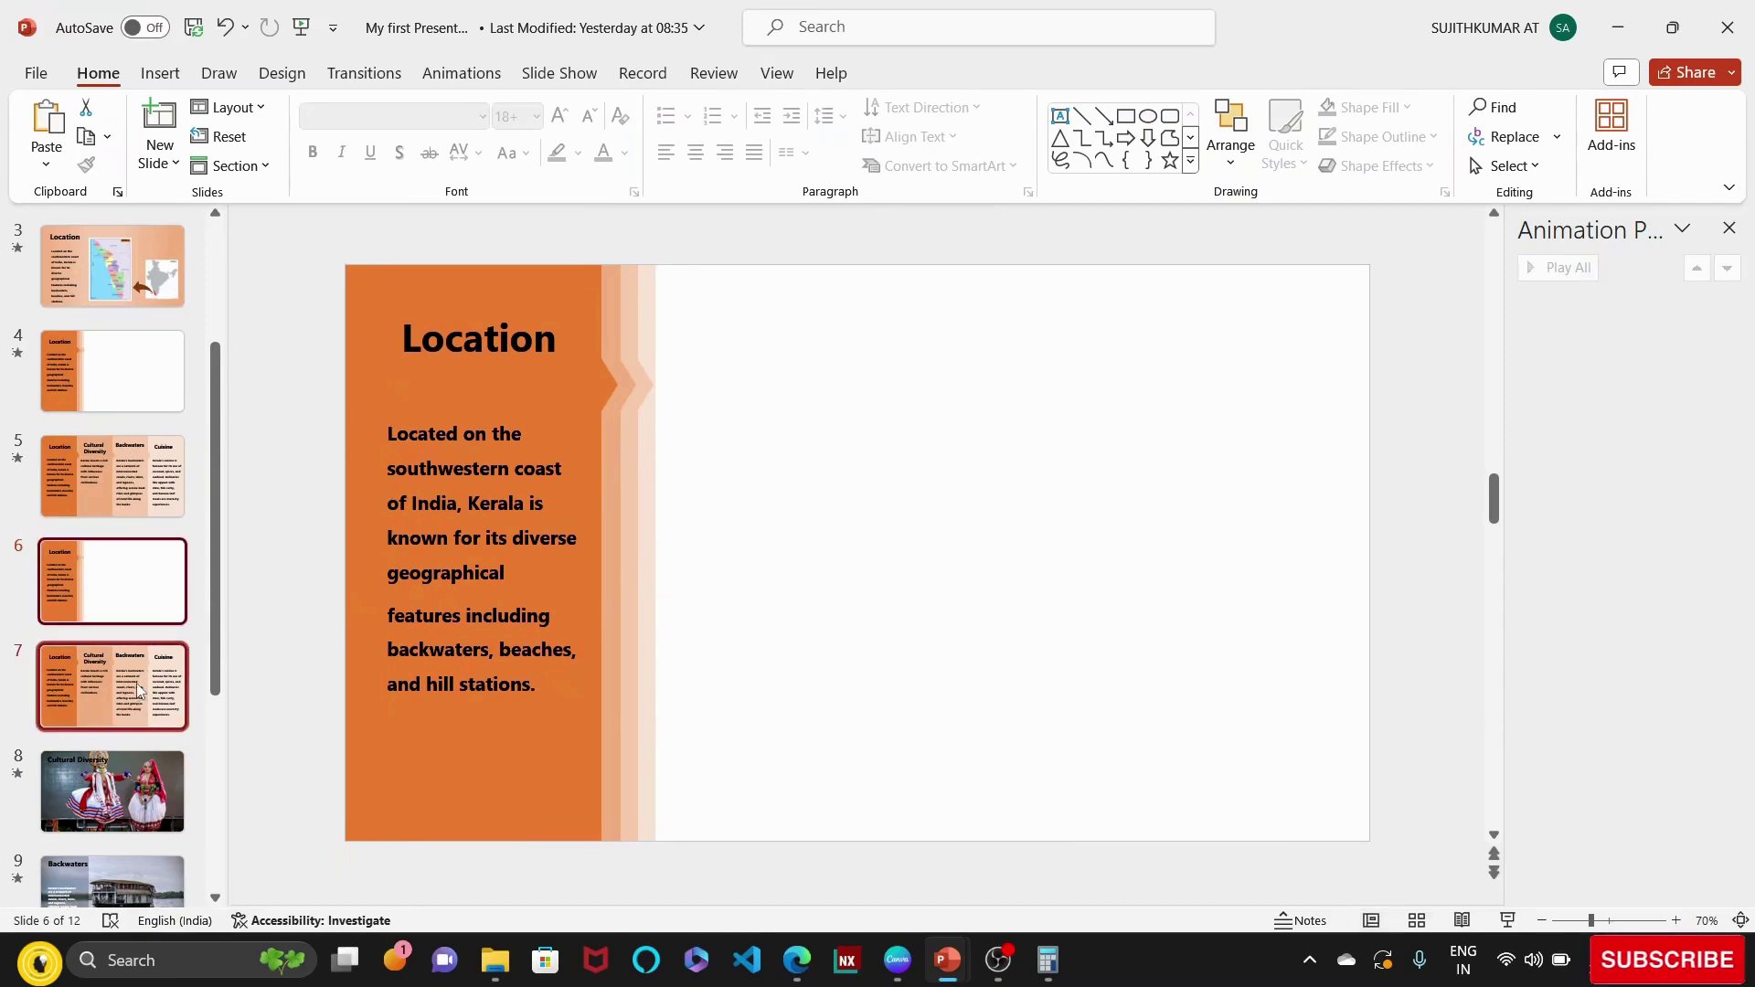
pyautogui.click(386, 80)
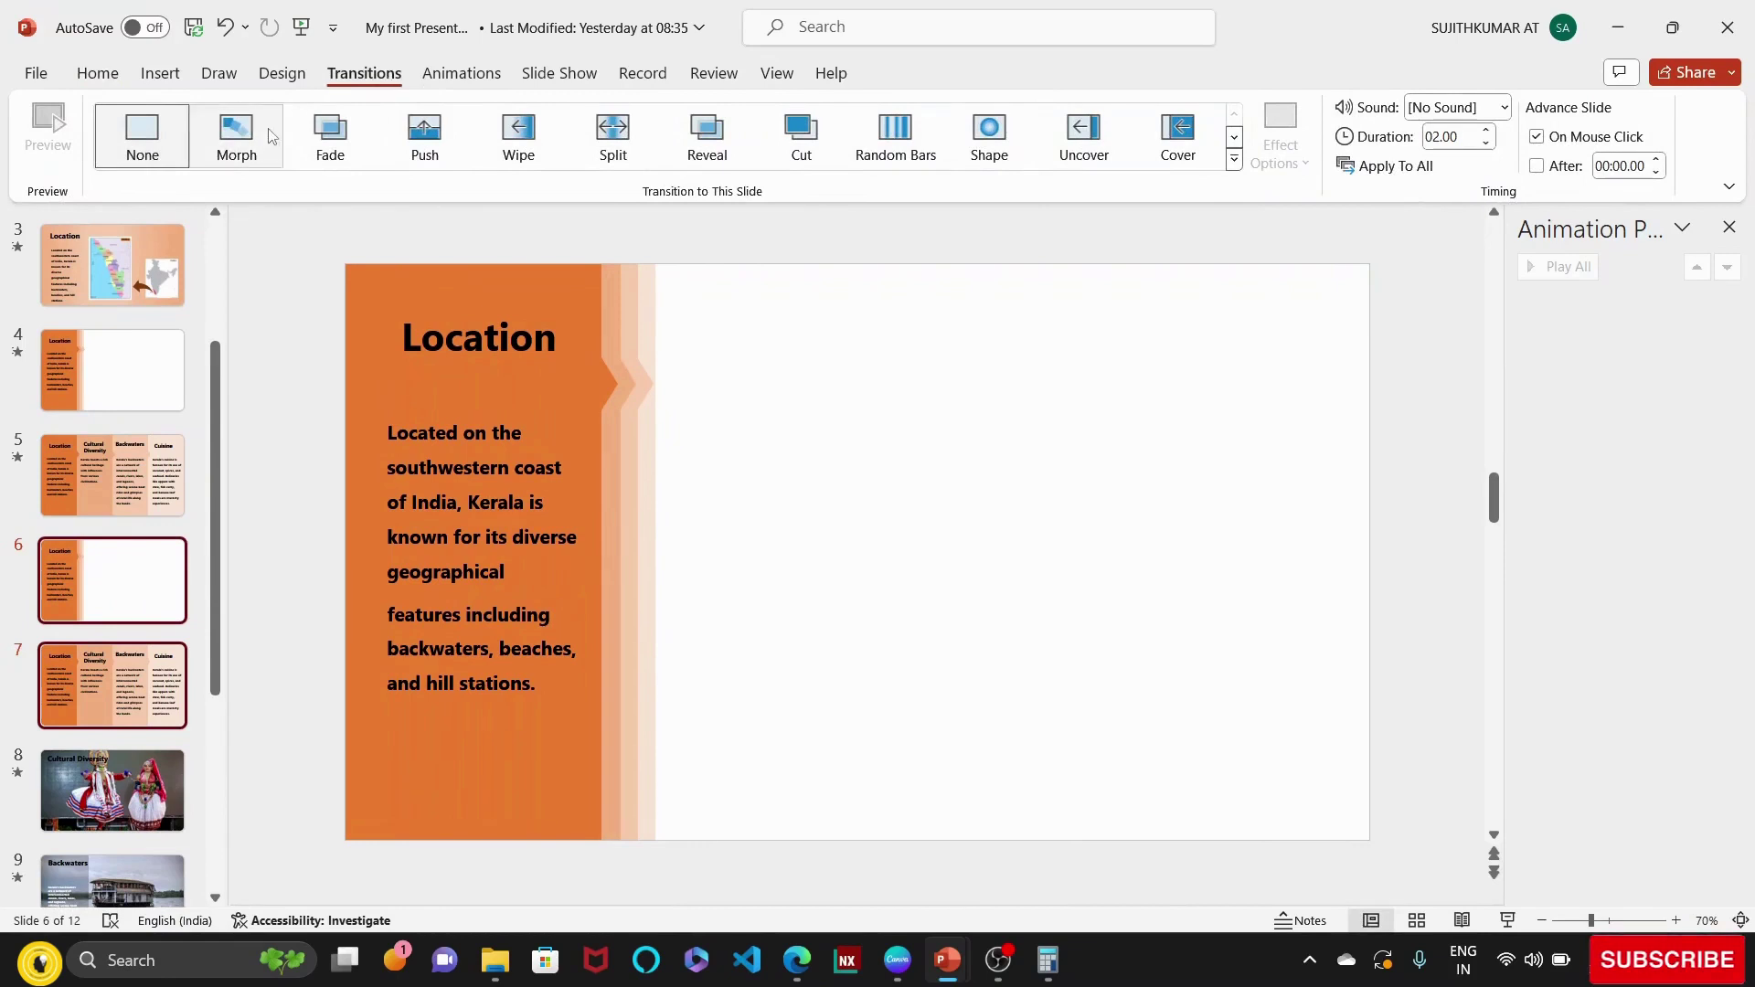
pyautogui.click(243, 141)
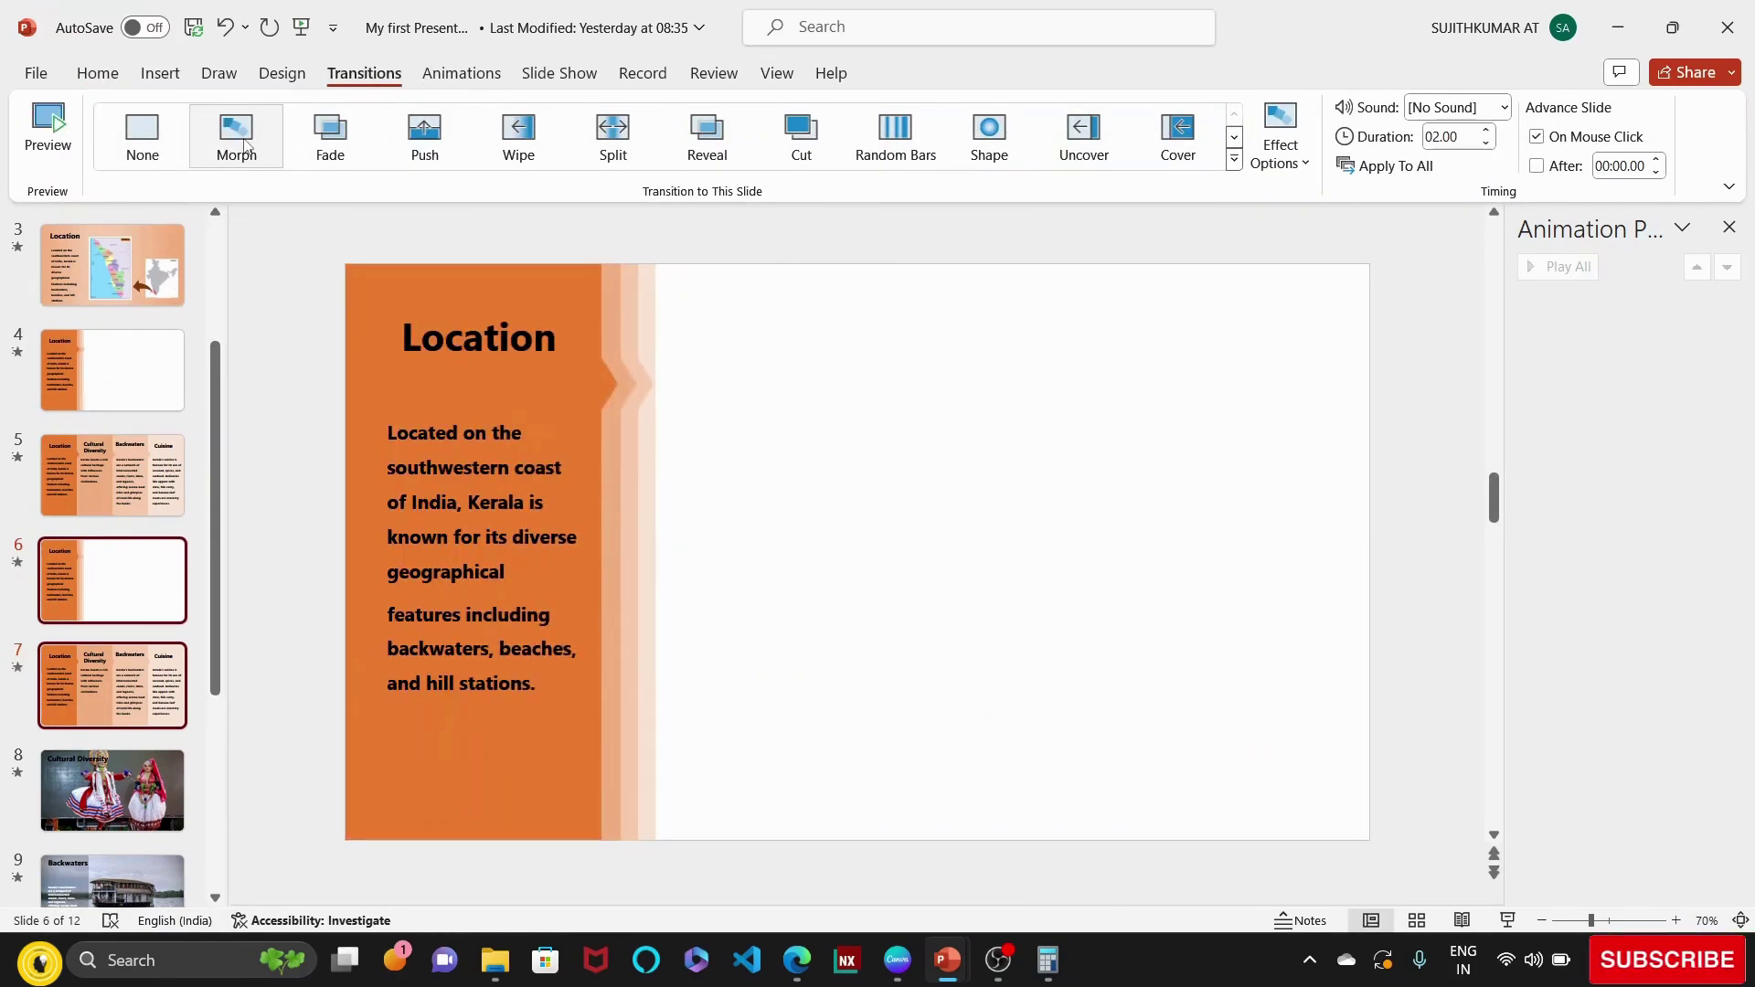
pyautogui.click(126, 573)
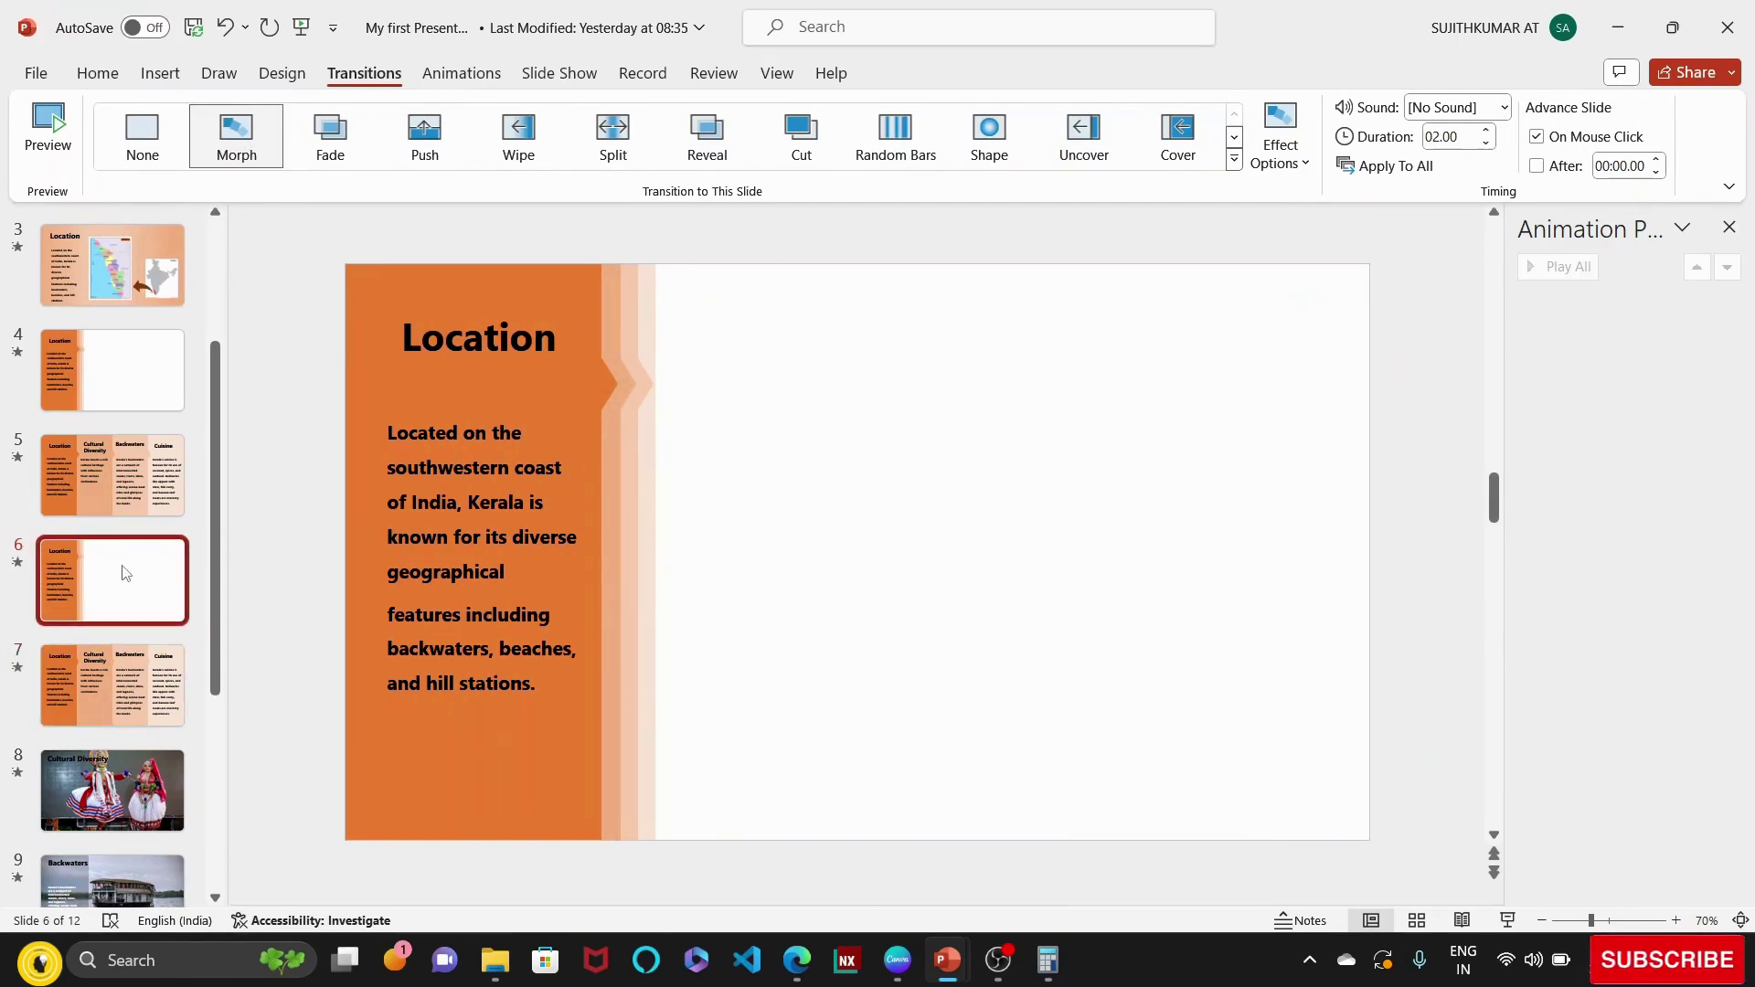
# Start the slide show from the collapsed Location slide (slide 6) to watch the Morph expand the columns.
pyautogui.click(1507, 920)
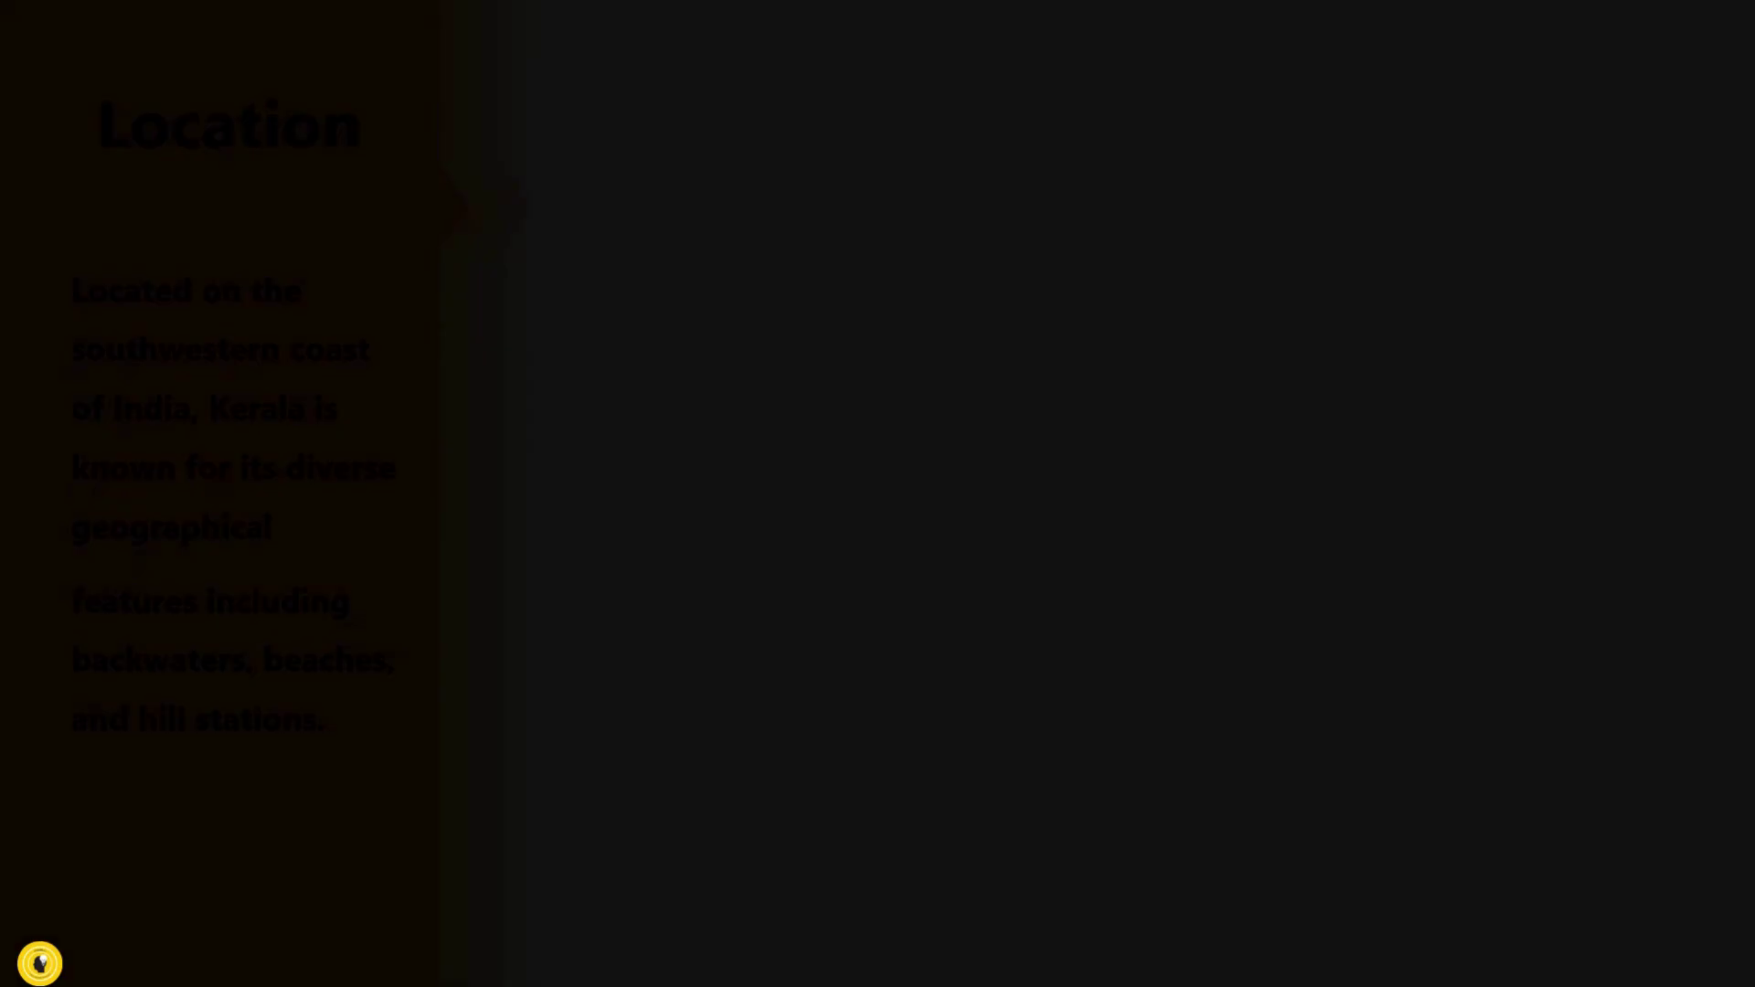